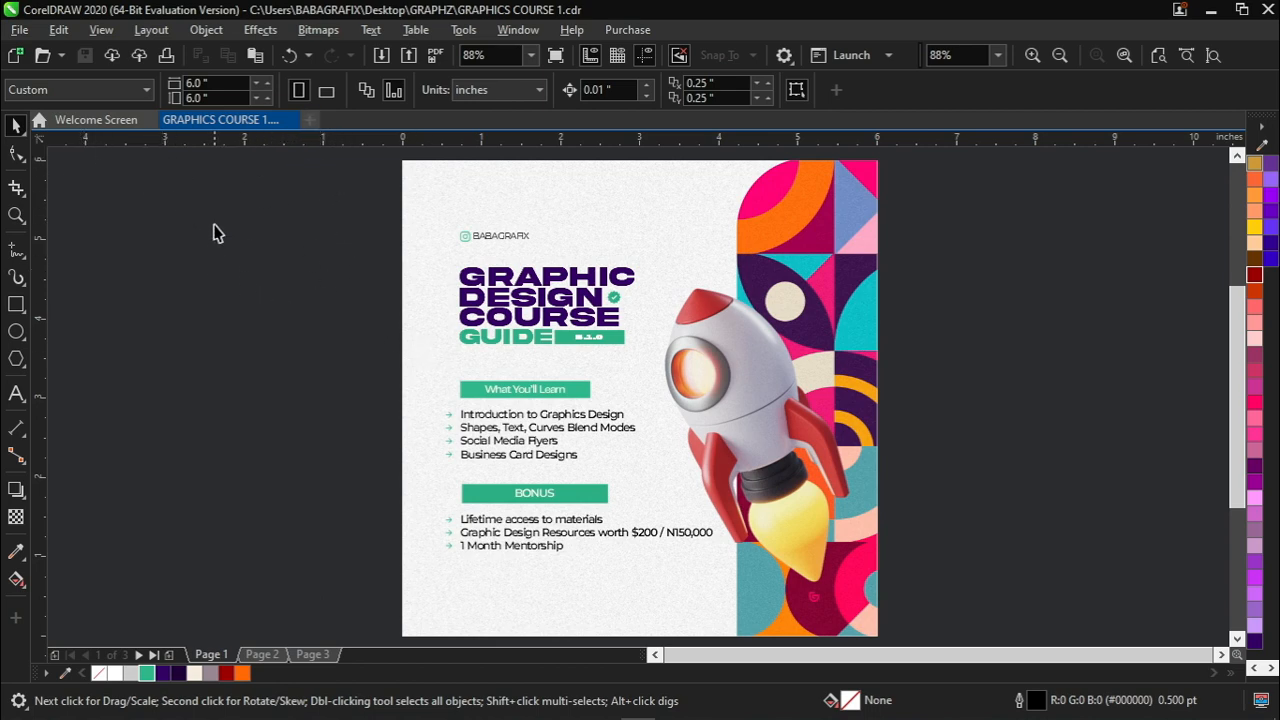
Start a new document and name it GRAPHICS DESIGN C1
left_click(103, 119)
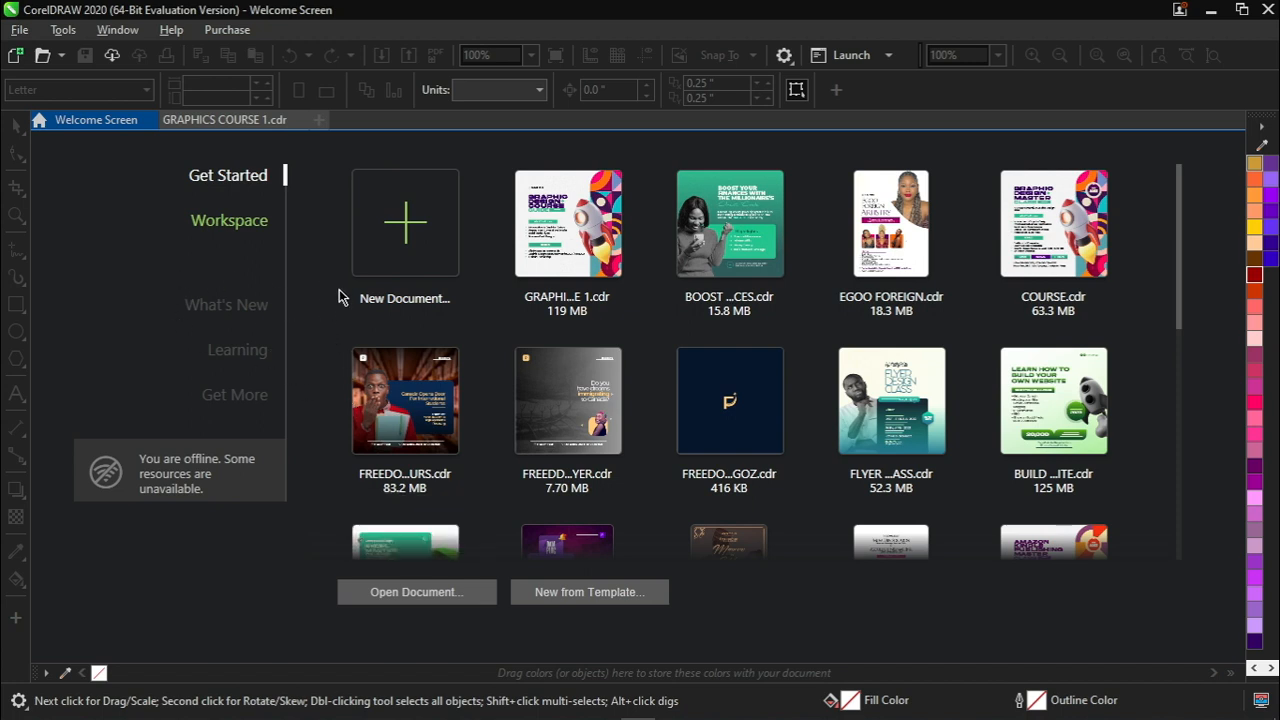
left_click(400, 238)
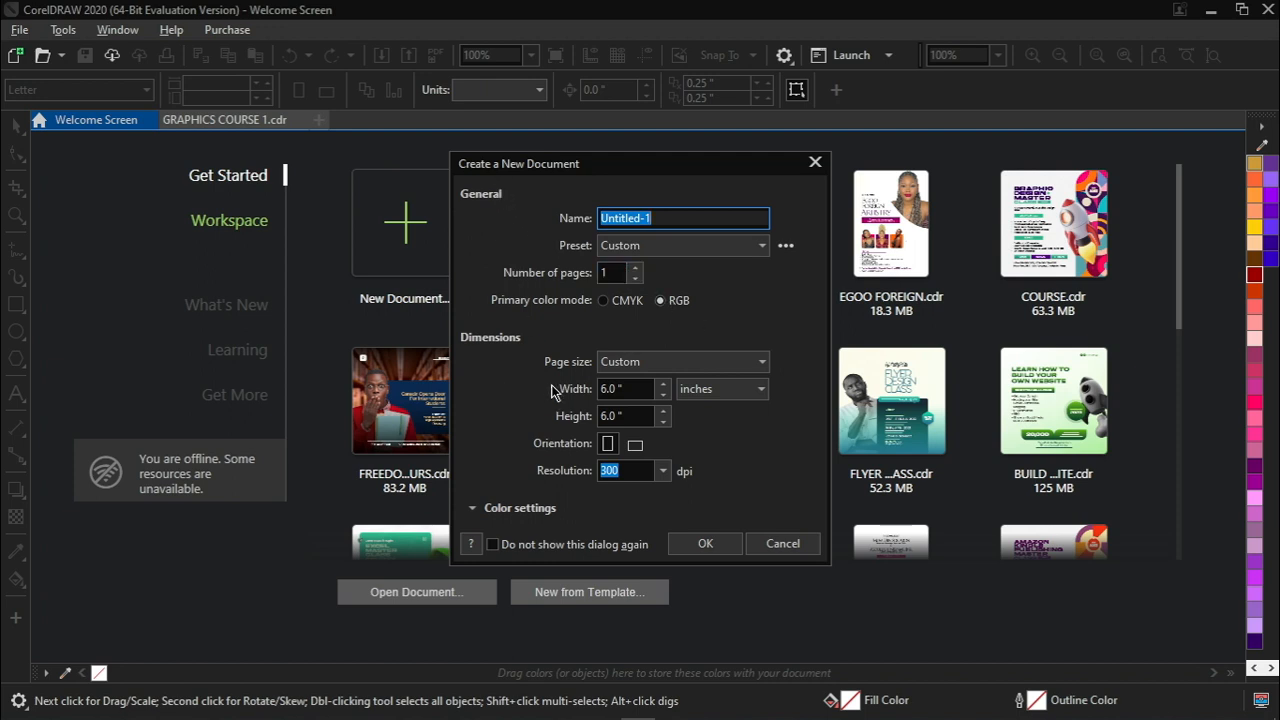
left_click(673, 216)
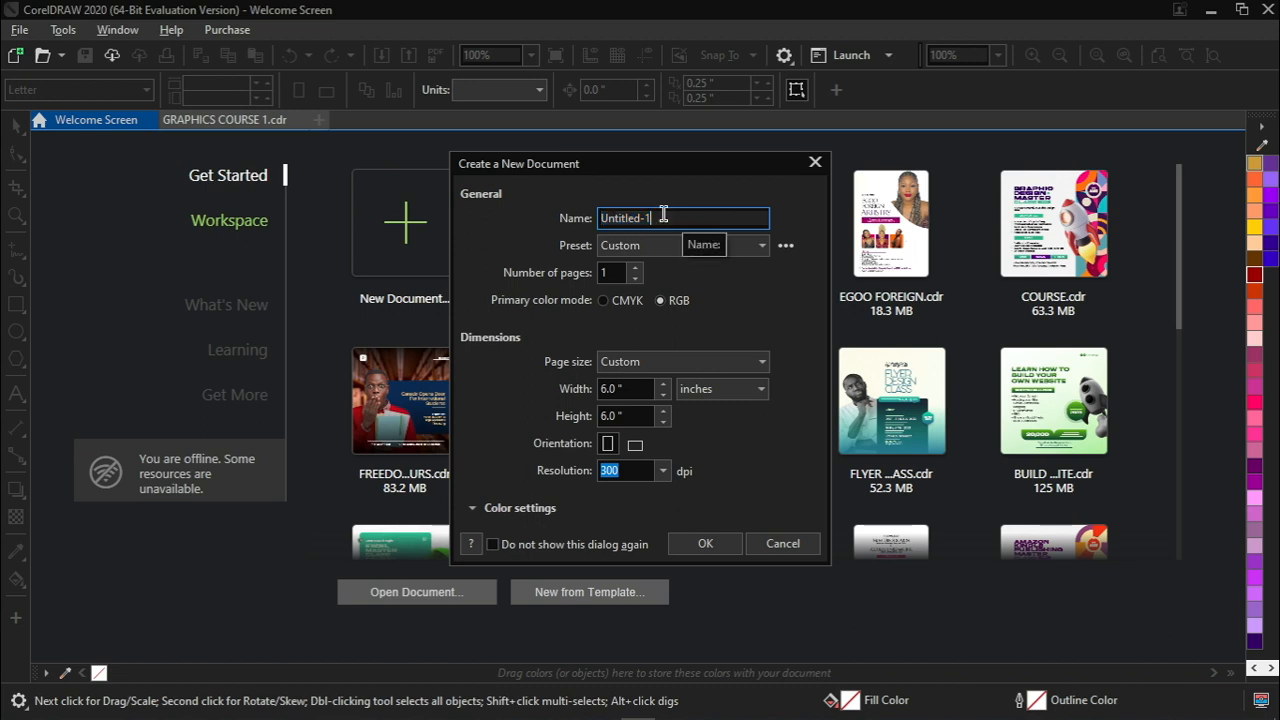
double_click(663, 214)
left_click_drag(663, 214, 598, 218)
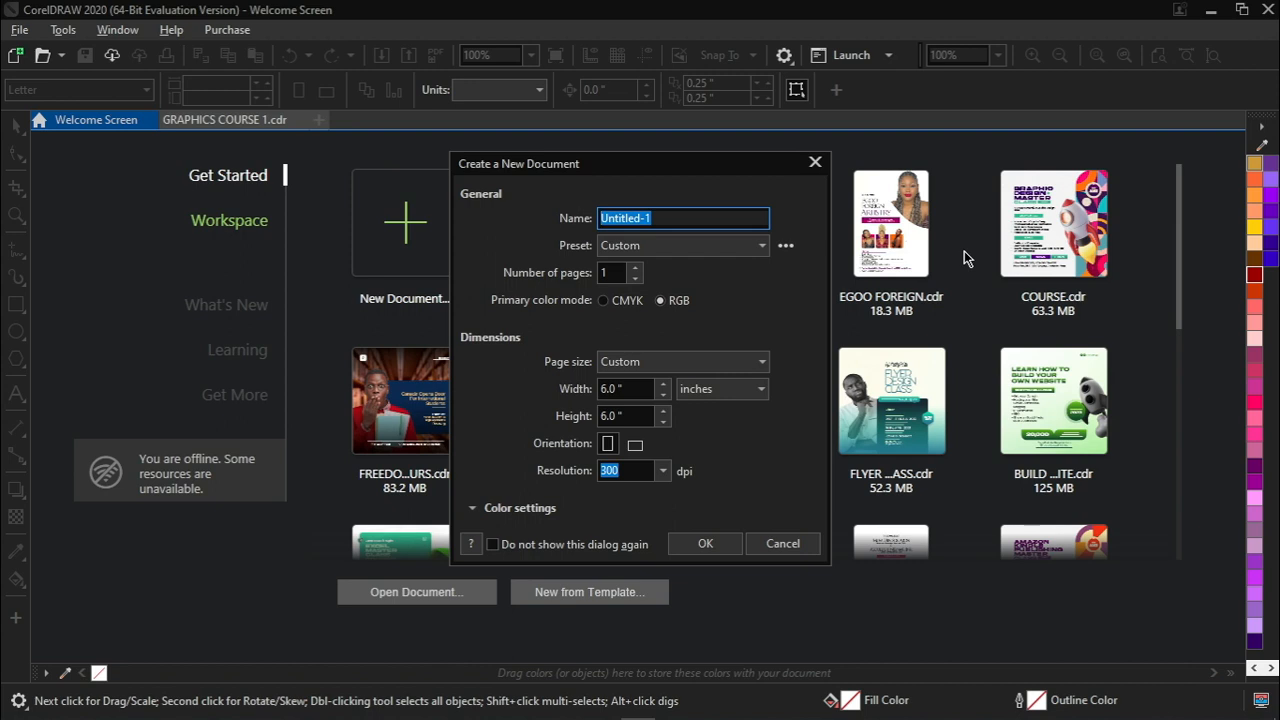
type("CS DESIG")
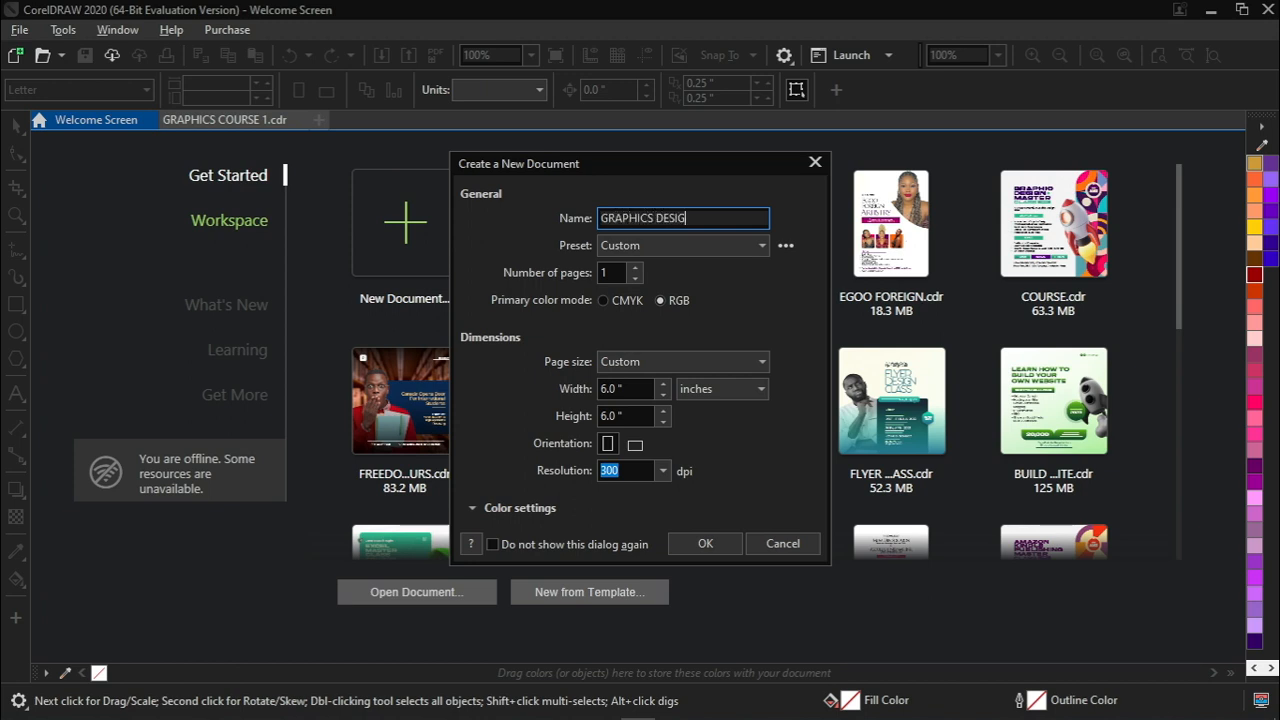
type("RAPHICS DESIGN C1")
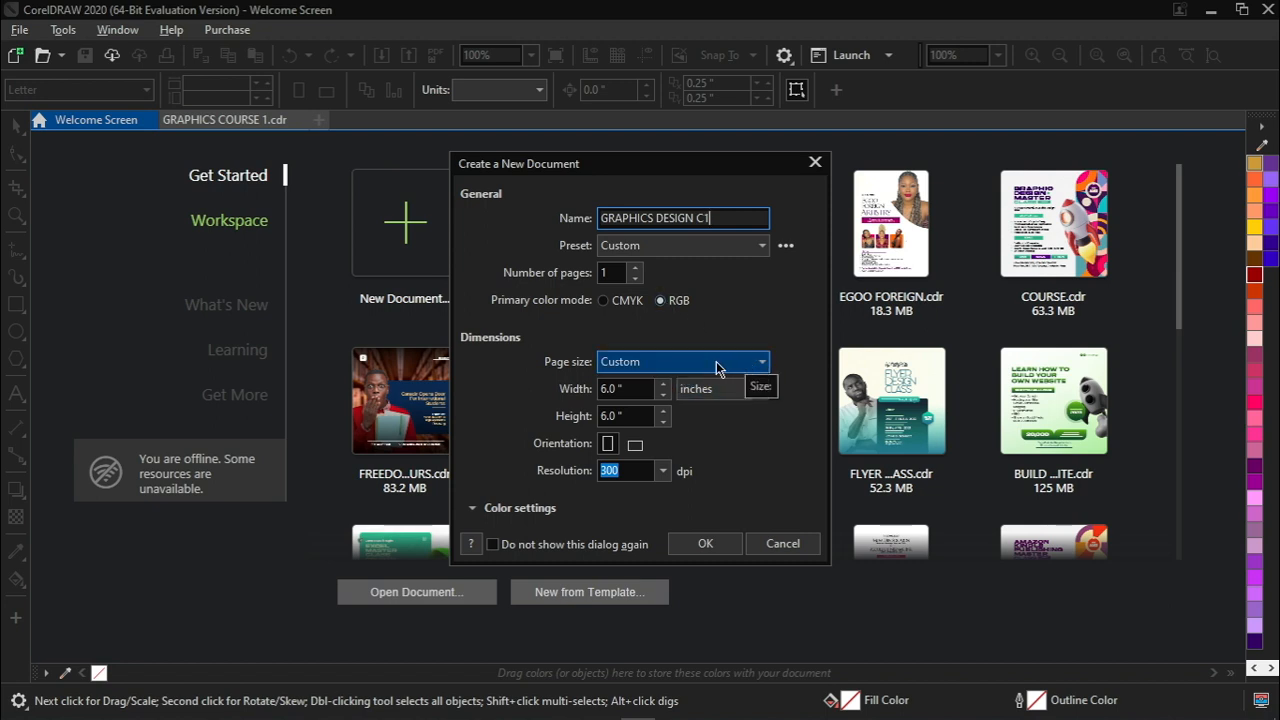
Keep the custom 6 by 6 inch page size and create the document
left_click(664, 370)
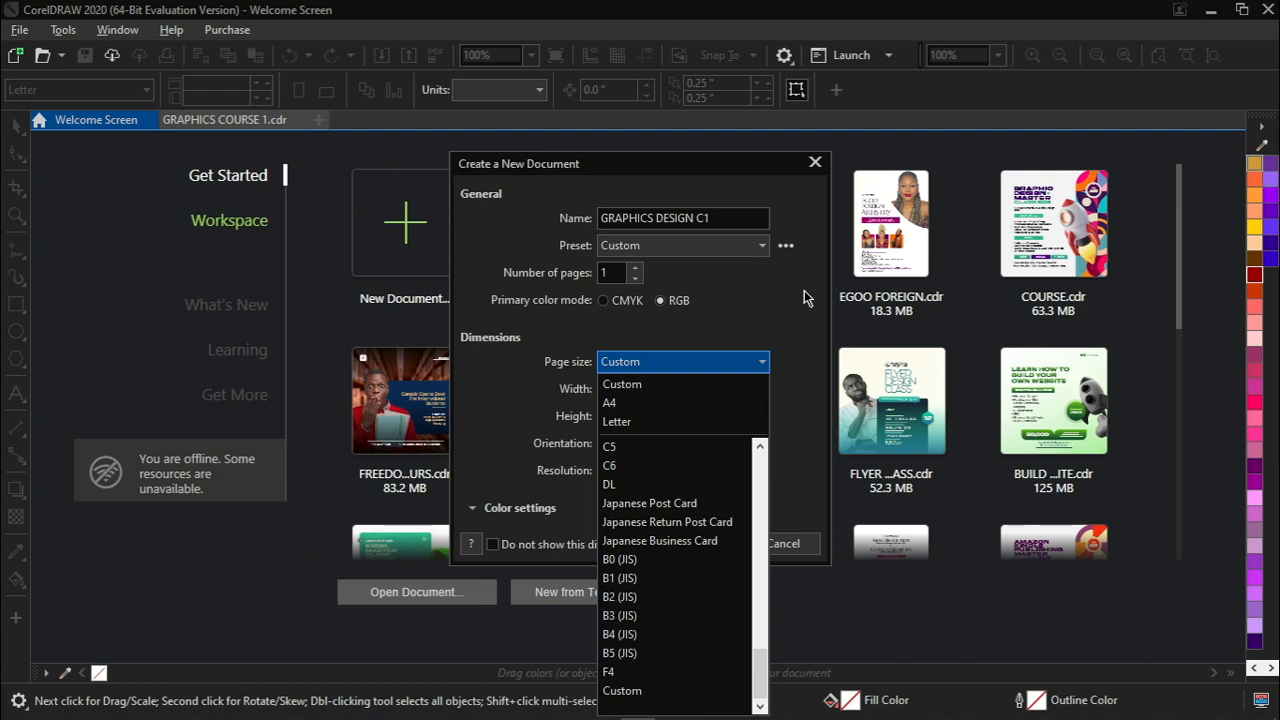
left_click(733, 323)
left_click(631, 388)
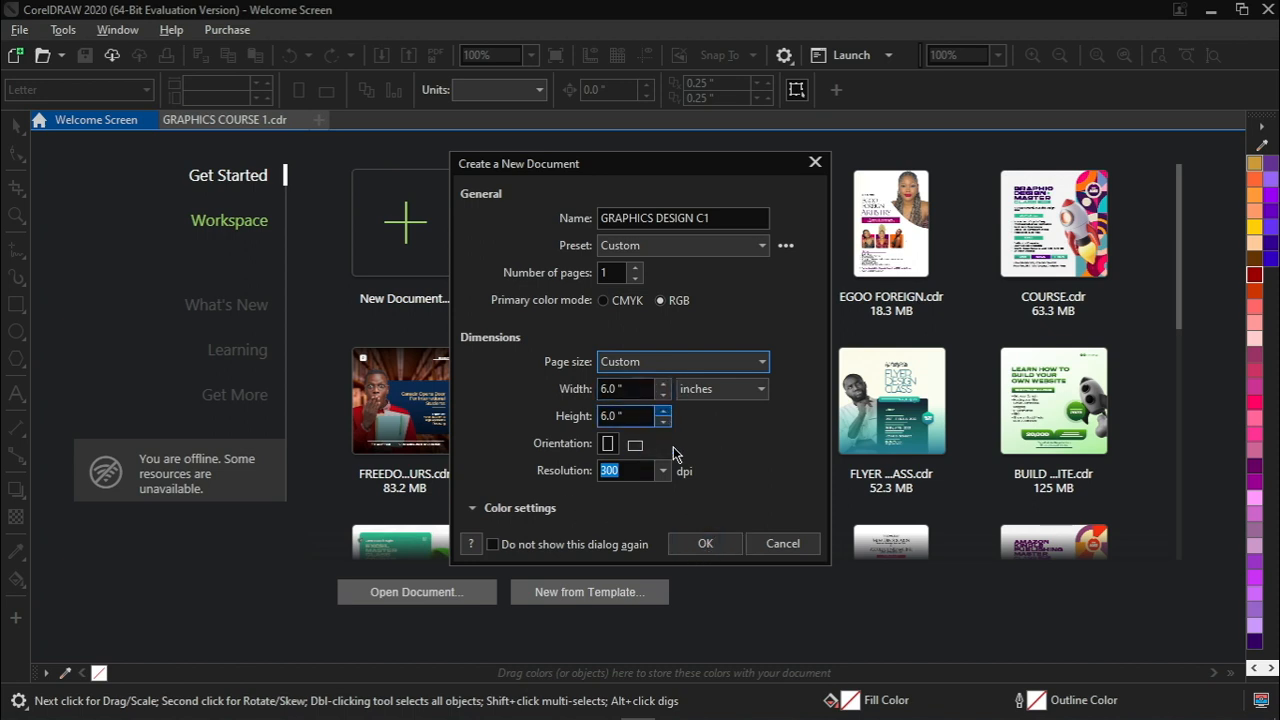
left_click(705, 545)
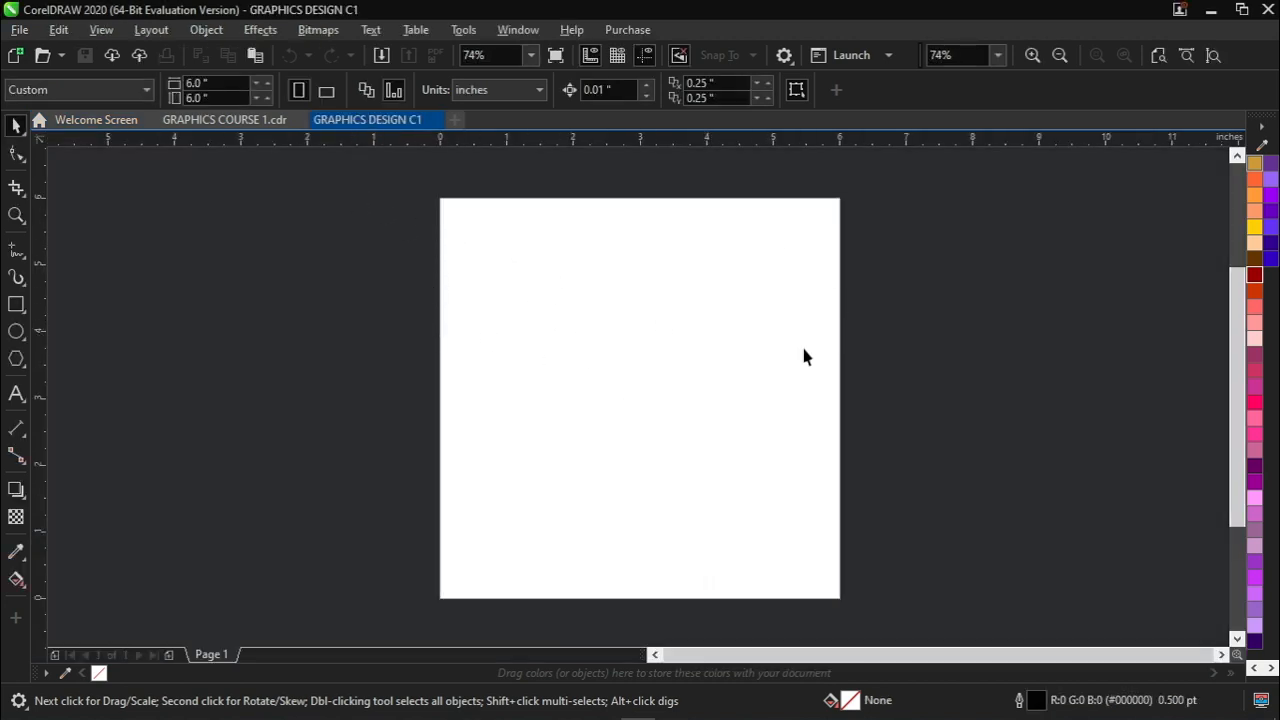
Draw a square about 1.48 inches wide near the middle of the page and deselect it
left_click(1213, 55)
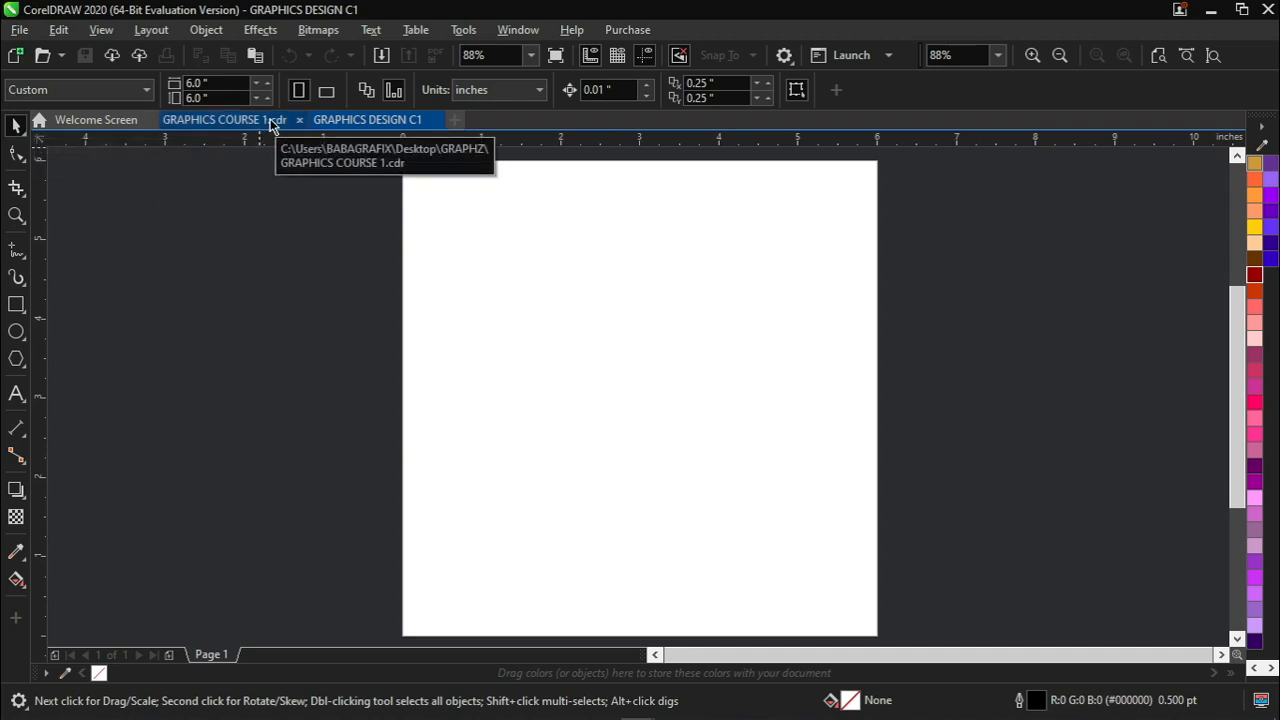
left_click(15, 305)
left_click_drag(549, 329, 664, 447)
key("space")
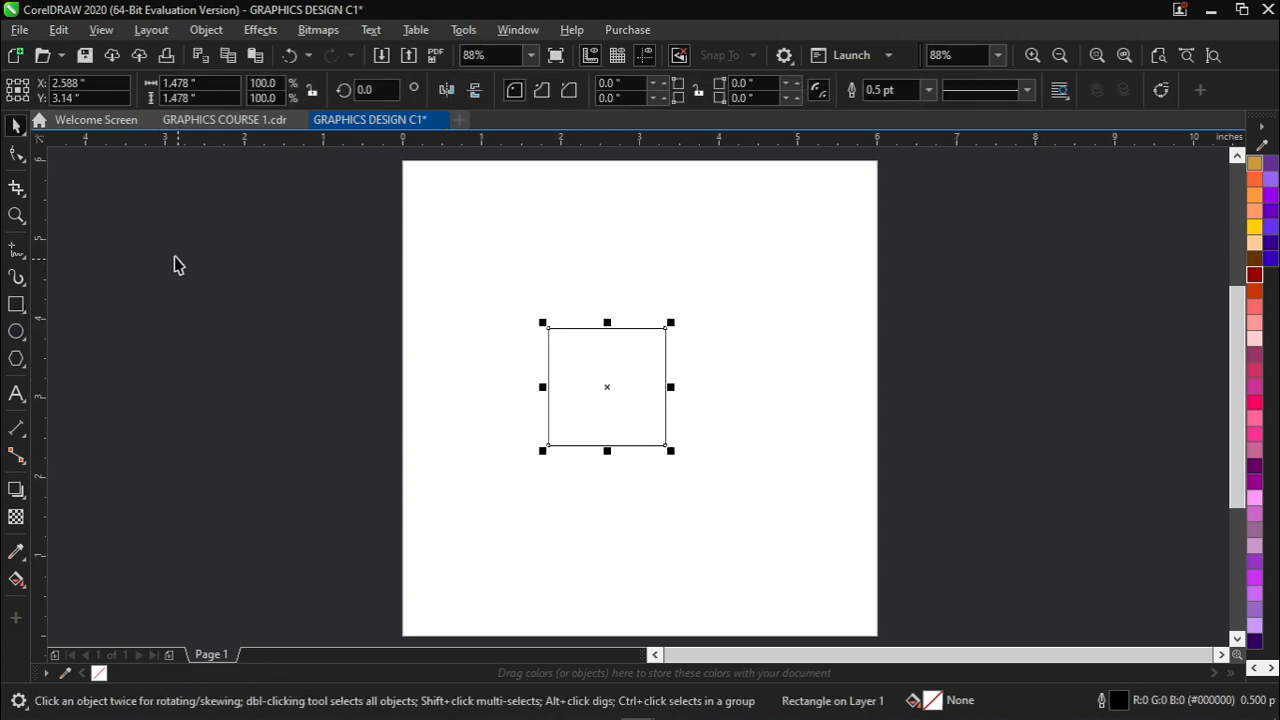
left_click(180, 278)
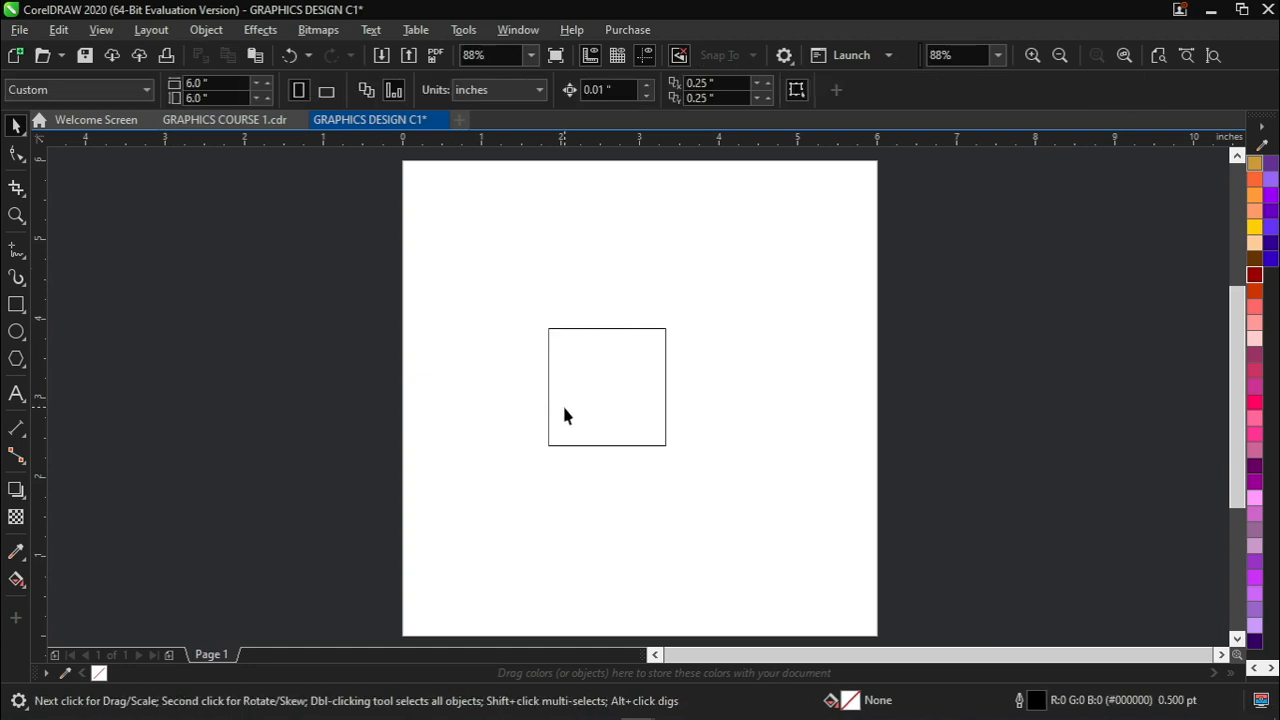
Try moving the square up and to the right and rotating it, and undo these changes
left_click_drag(603, 403, 652, 370)
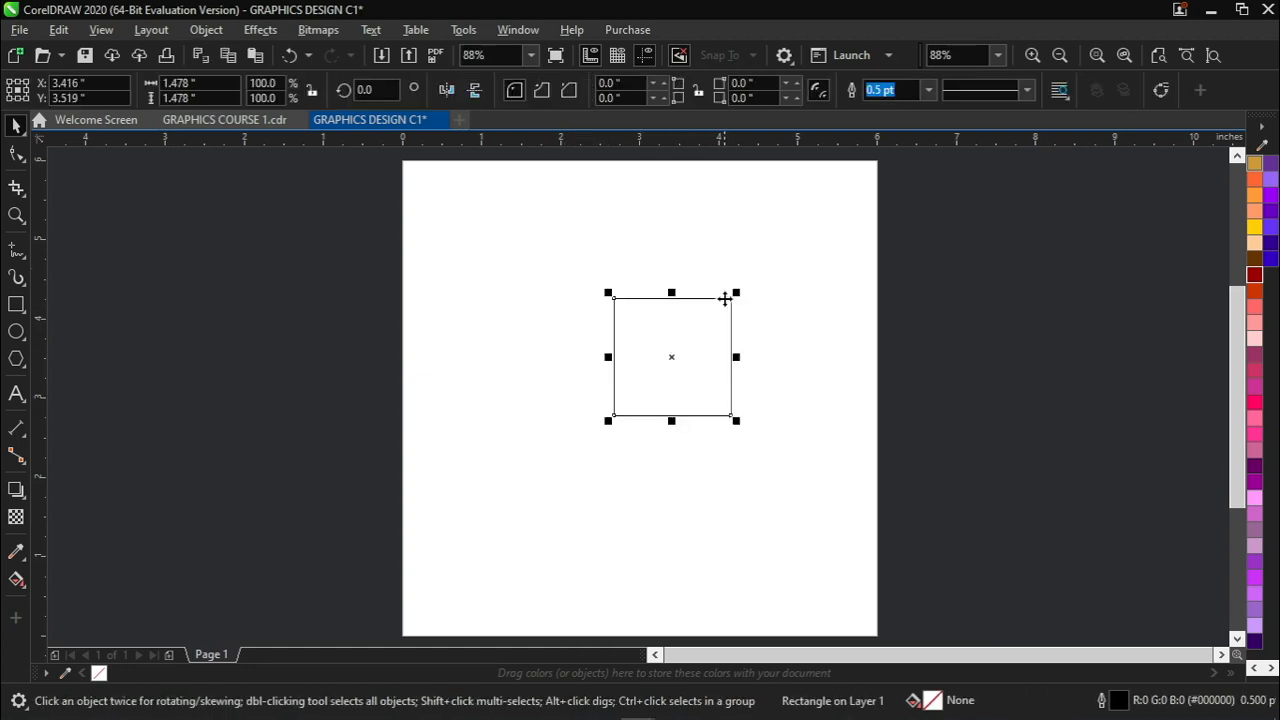
left_click(712, 319)
left_click_drag(737, 289, 657, 447)
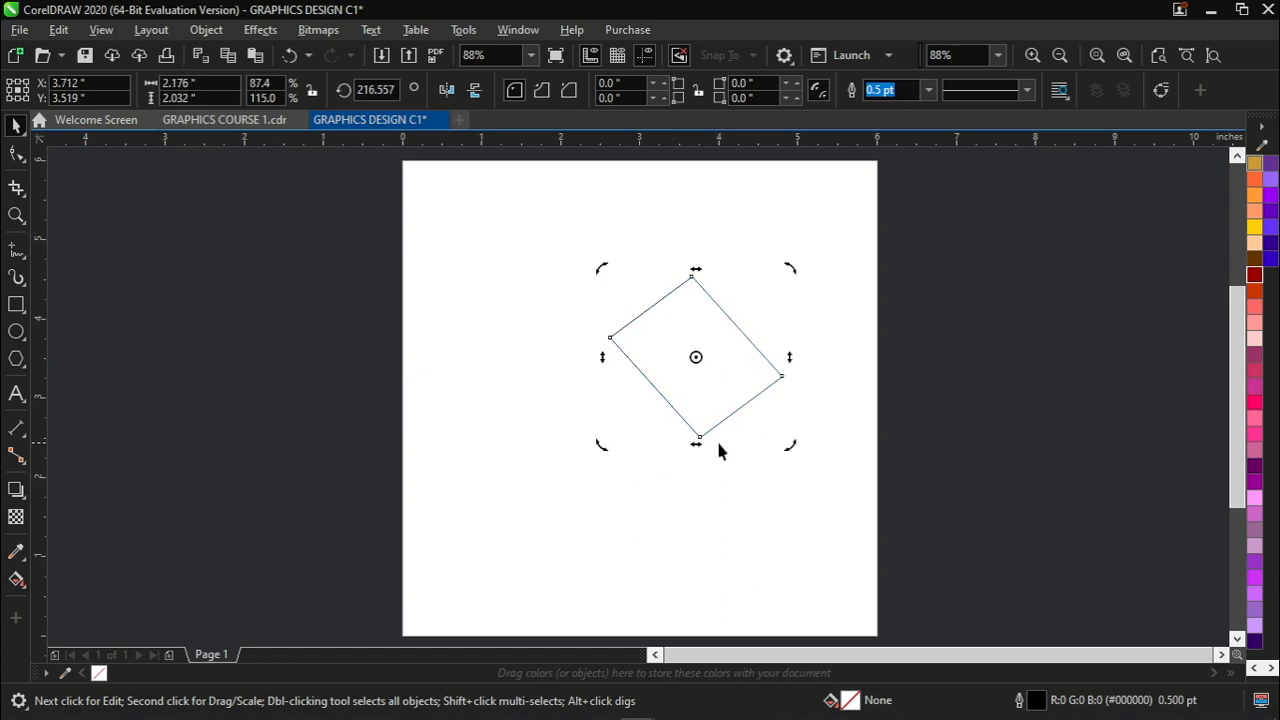
left_click(720, 410)
key("ctrl+z")
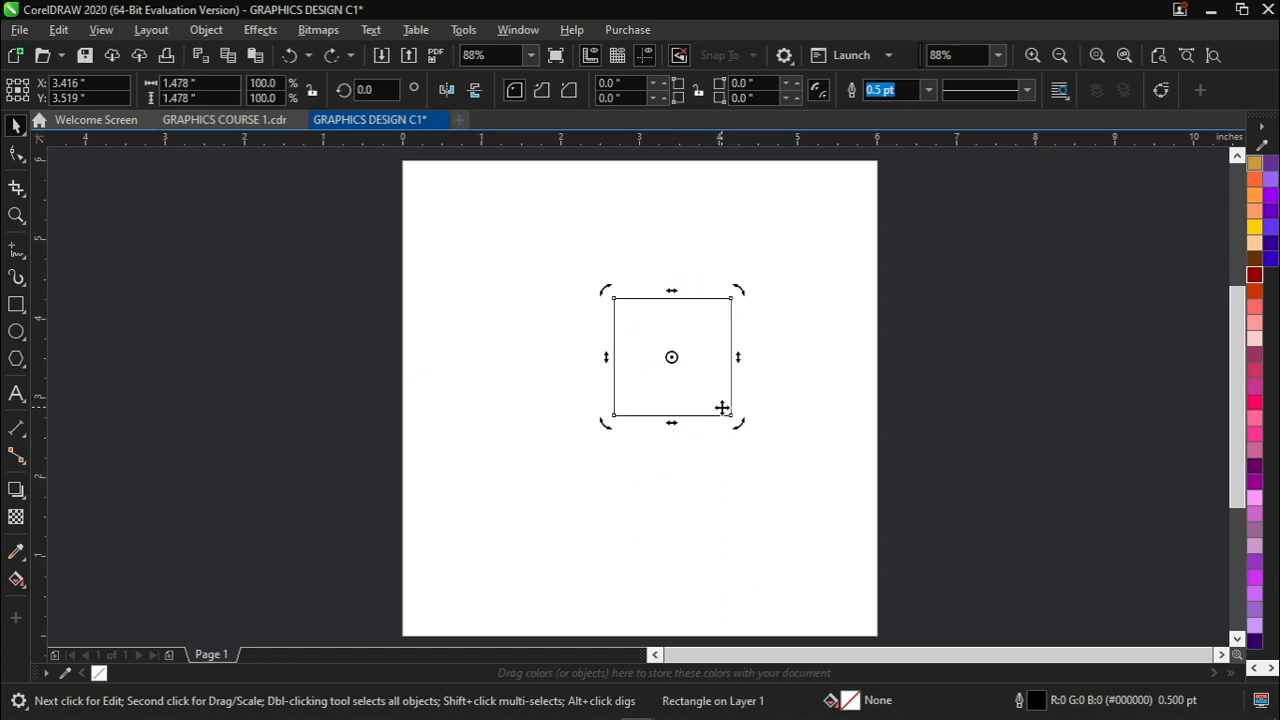
key("ctrl+z")
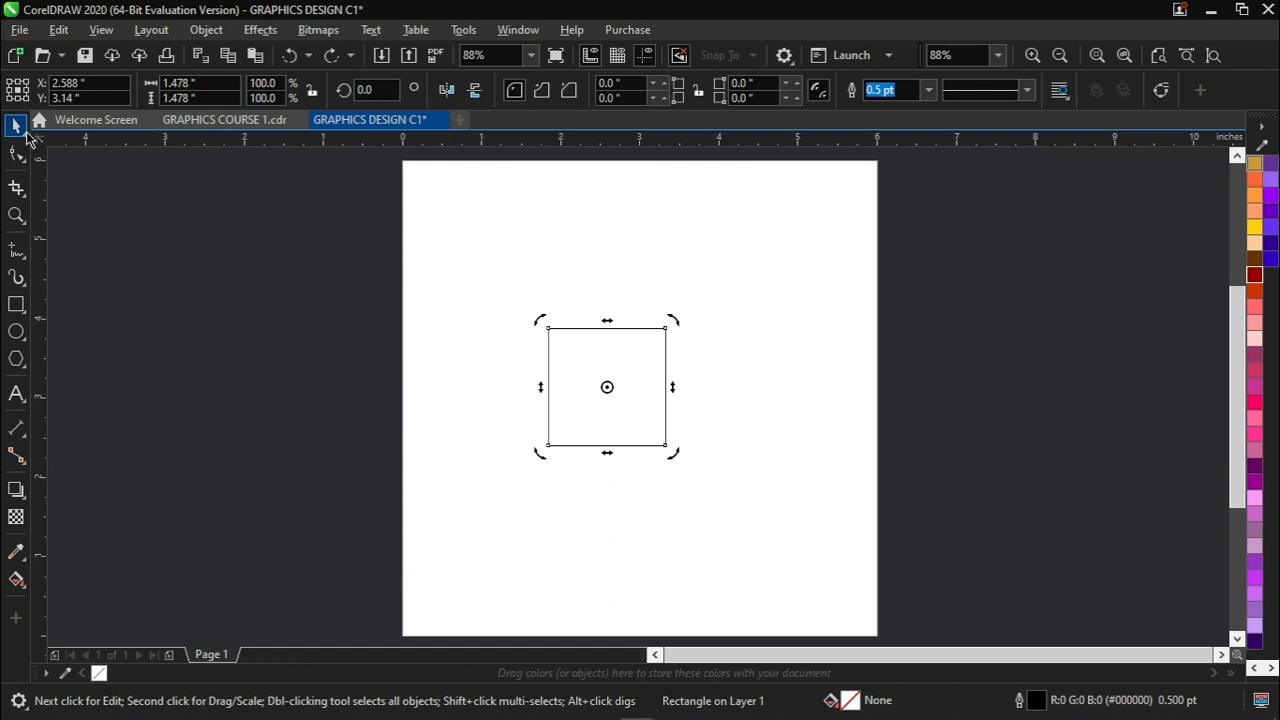
Round all four corners of the square to a radius of about 0.25 inch with the Shape tool
left_click(603, 397)
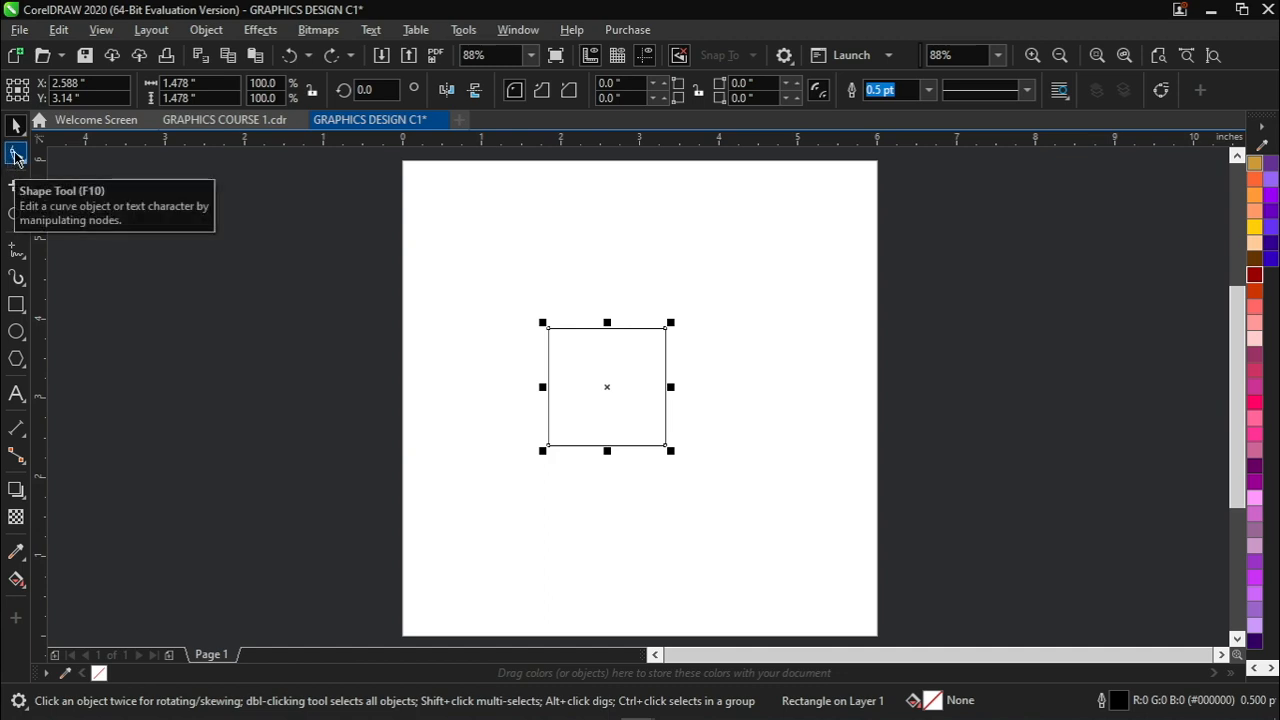
left_click(15, 155)
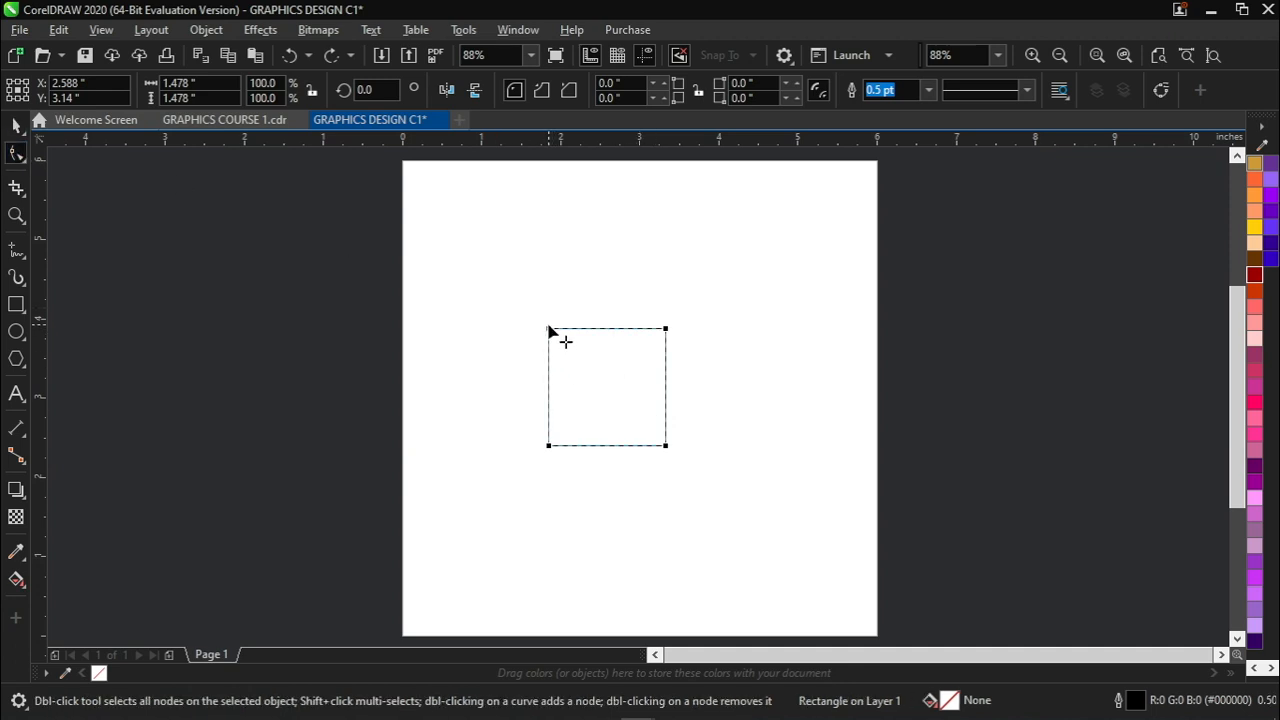
left_click_drag(549, 330, 559, 343)
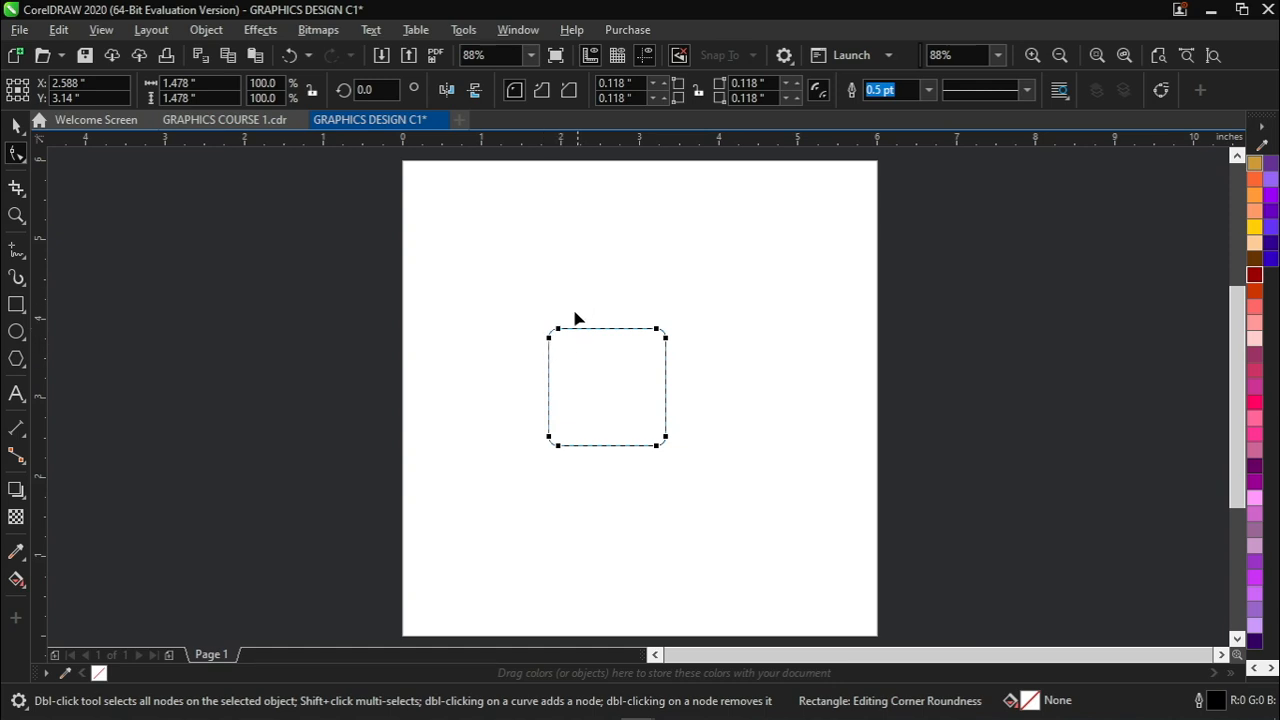
left_click_drag(552, 345, 581, 330)
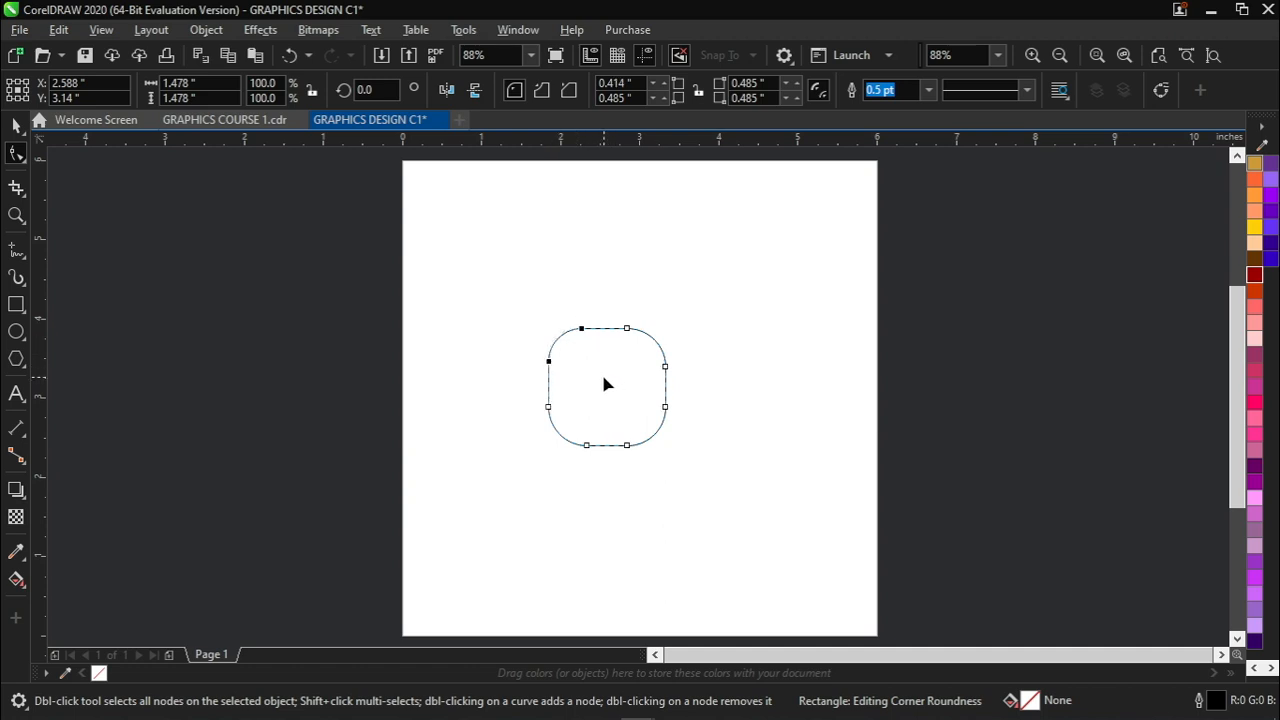
key("ctrl+z")
left_click_drag(630, 338, 648, 342)
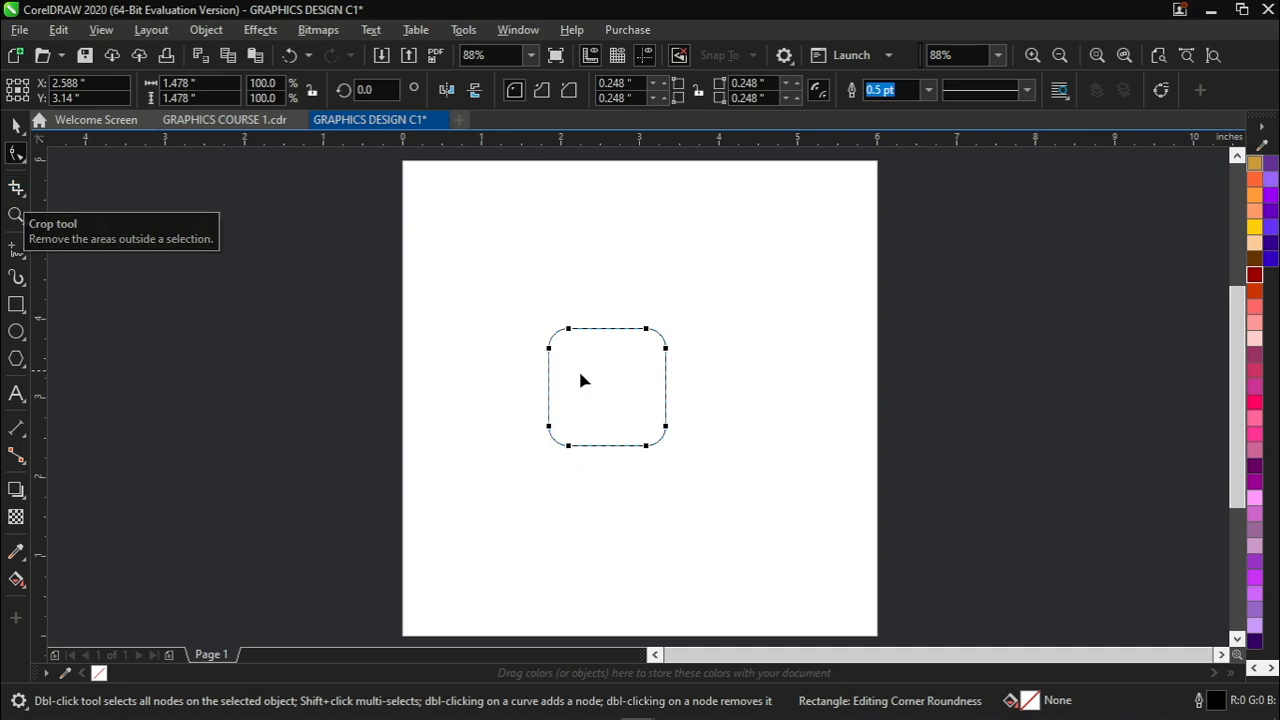
Crop the rounded square to its lower half with the Crop tool and undo the crop
left_click(16, 188)
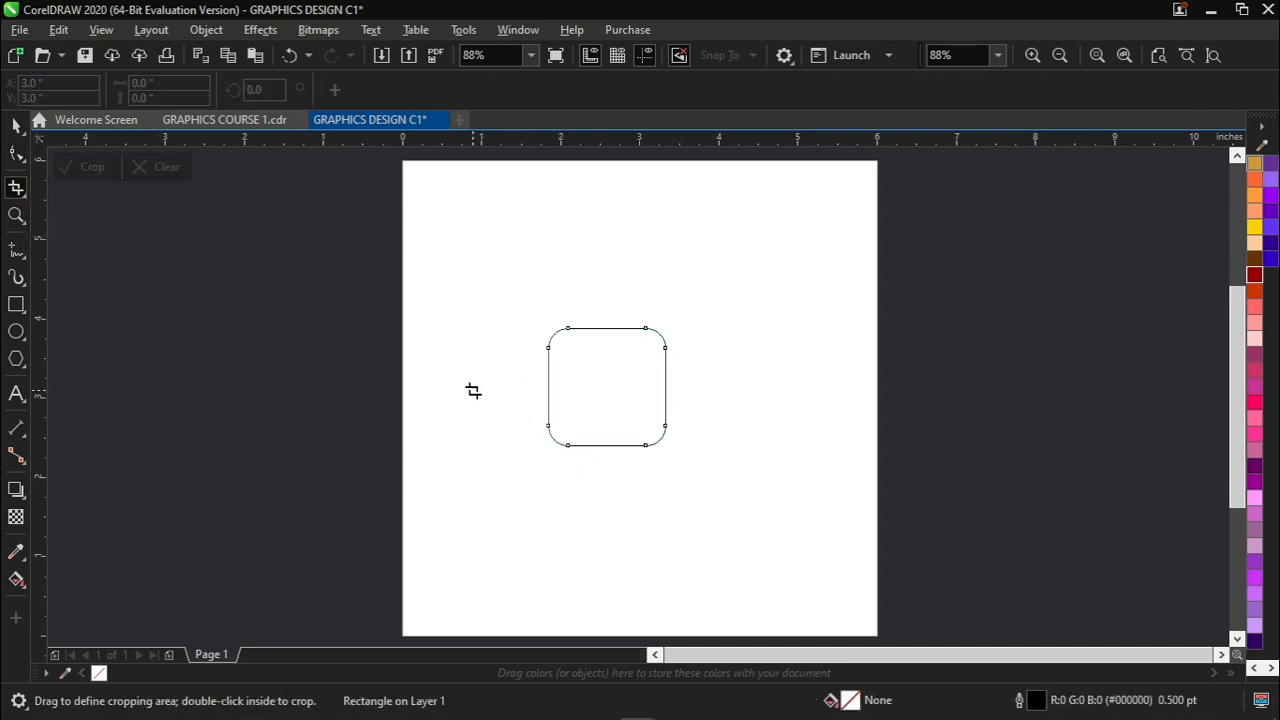
left_click_drag(505, 386, 715, 478)
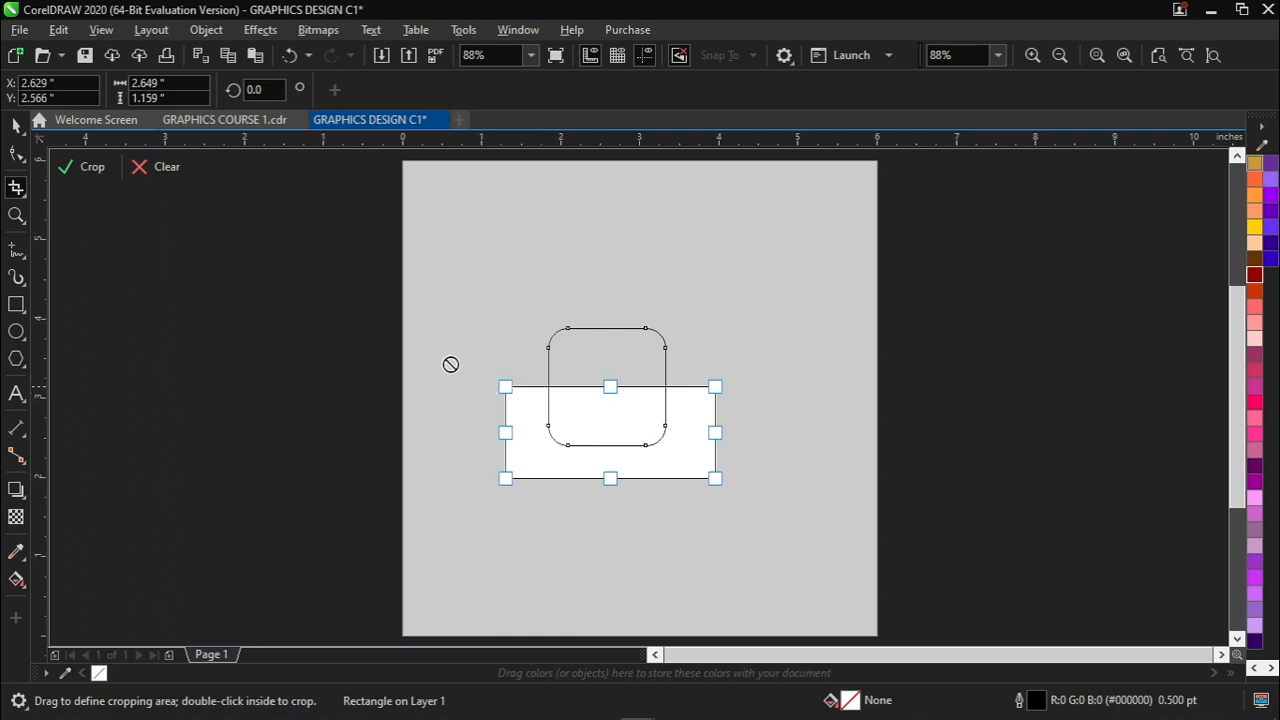
left_click(92, 168)
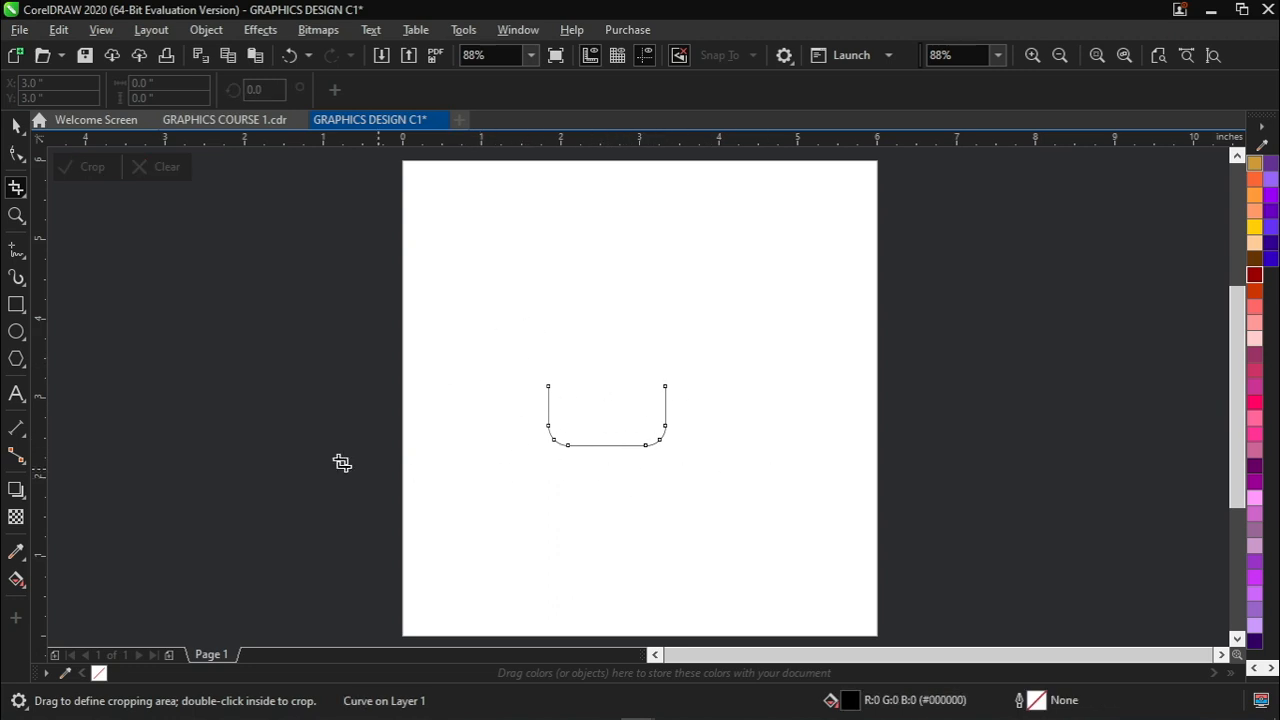
left_click(15, 124)
key("ctrl+z")
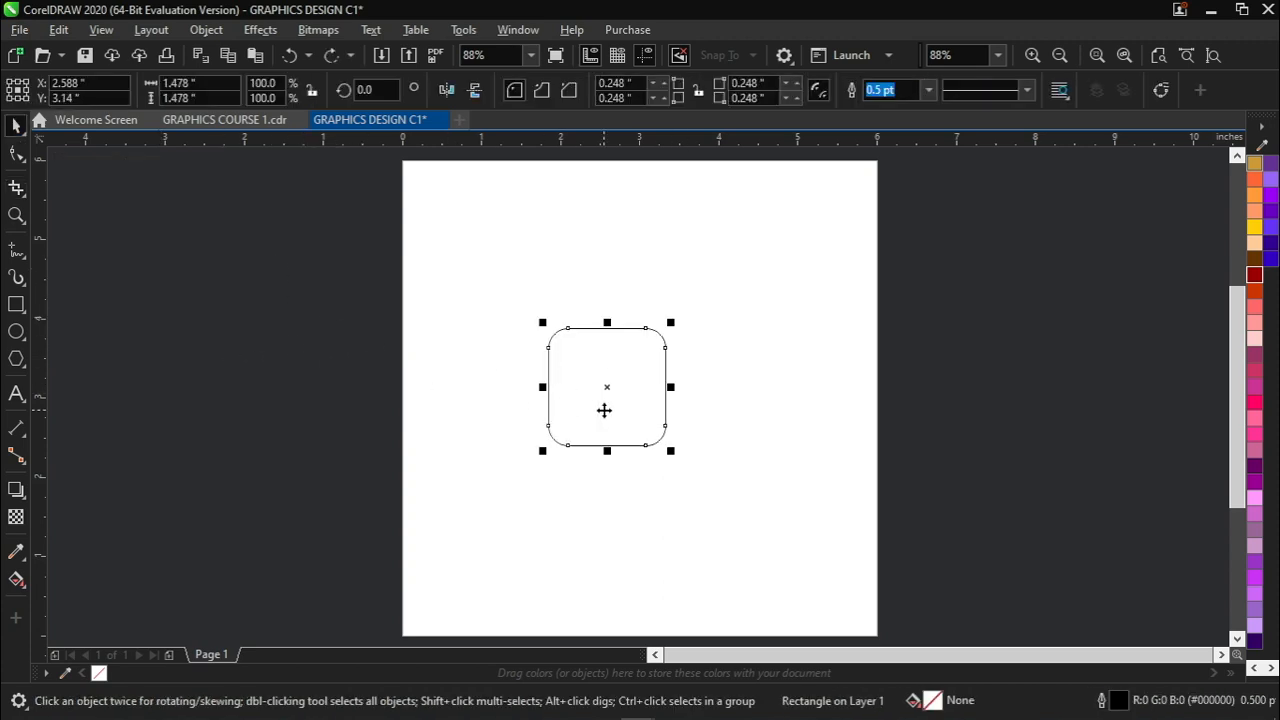
Draw a horizontal Freehand line about 3.39 inches long below the rounded square and delete it
left_click(296, 320)
left_click_drag(300, 257, 757, 506)
left_click(16, 187)
left_click(16, 256)
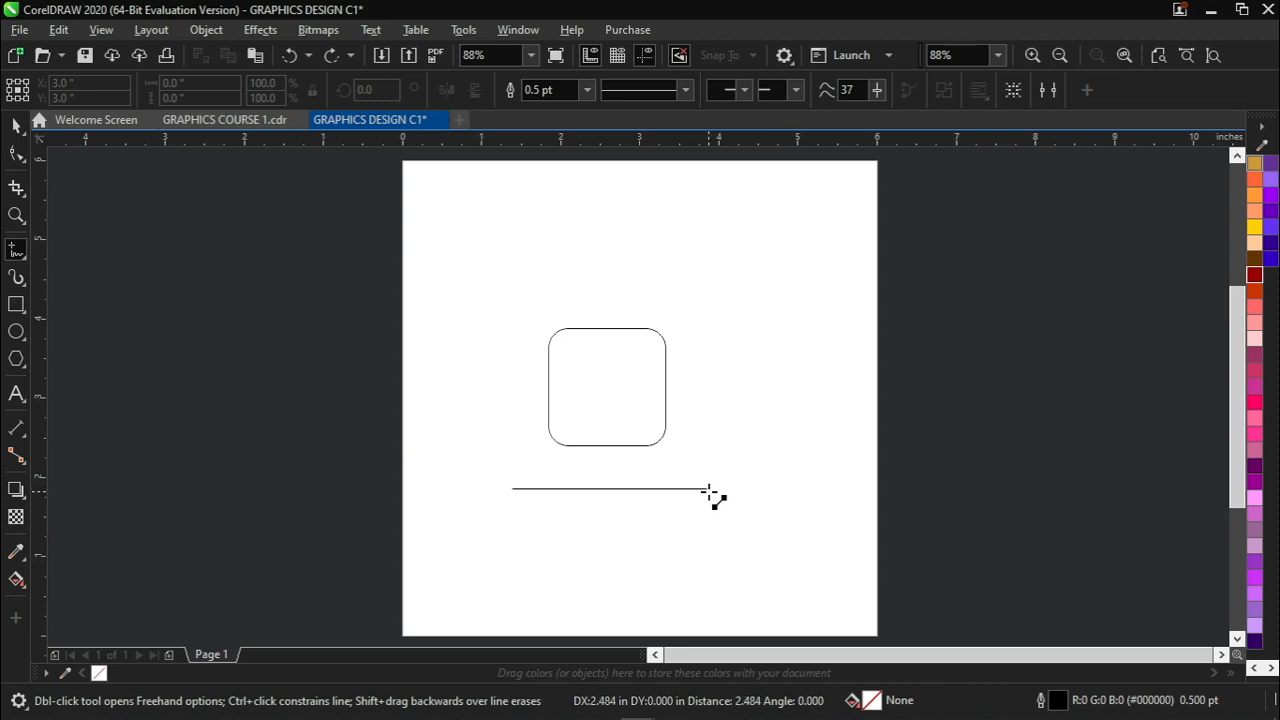
left_click(780, 490)
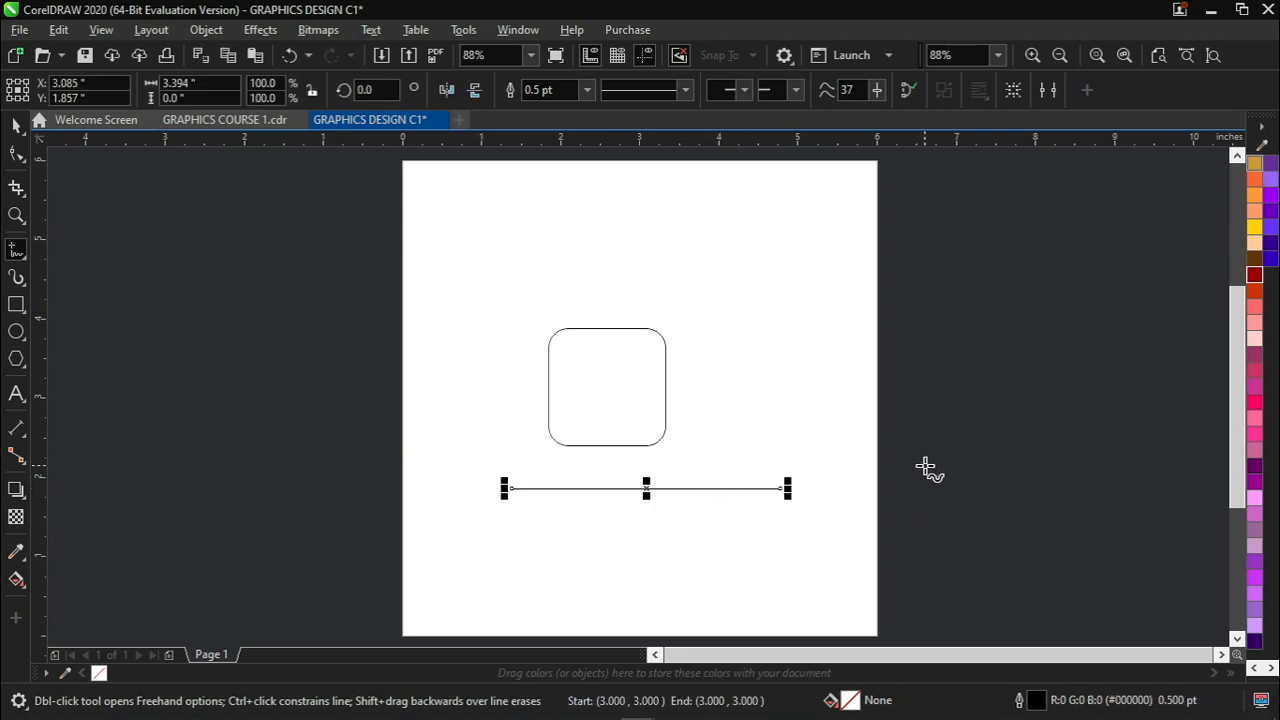
key("space")
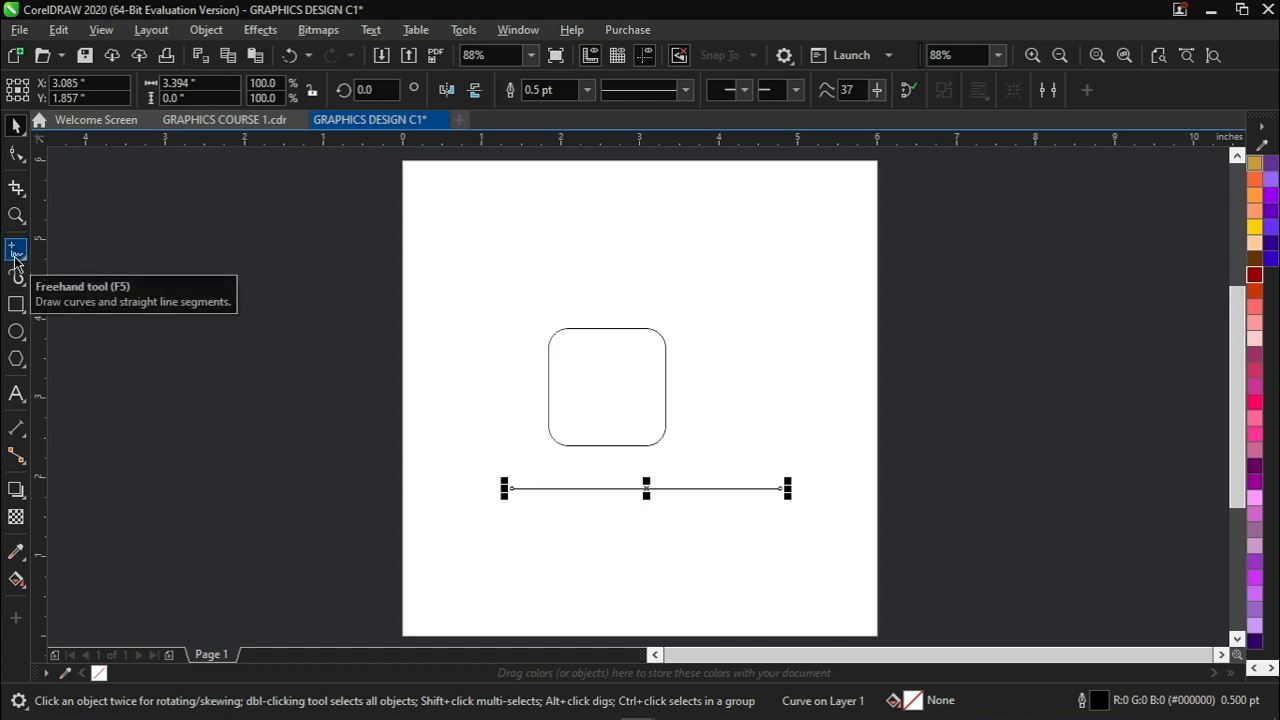
key("Delete")
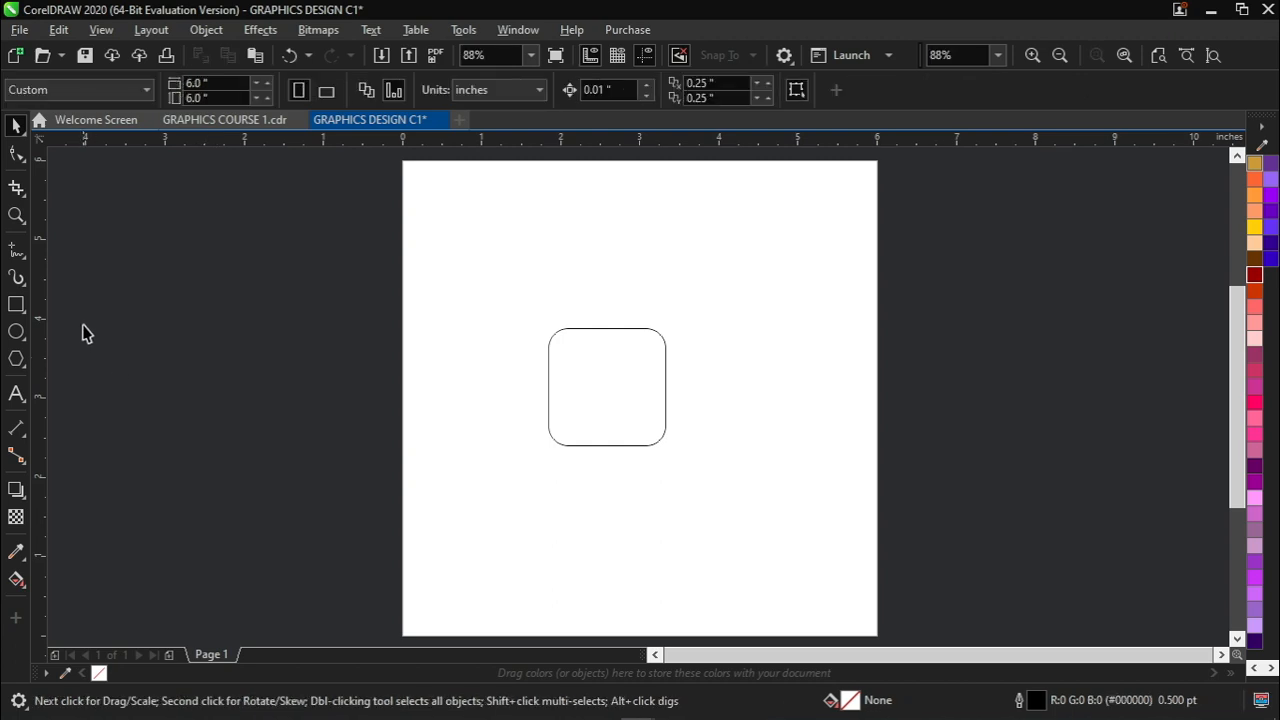
Draw a closed, straight-sided shape with seven corners just below the rounded square using the Bézier tool
left_click(18, 258)
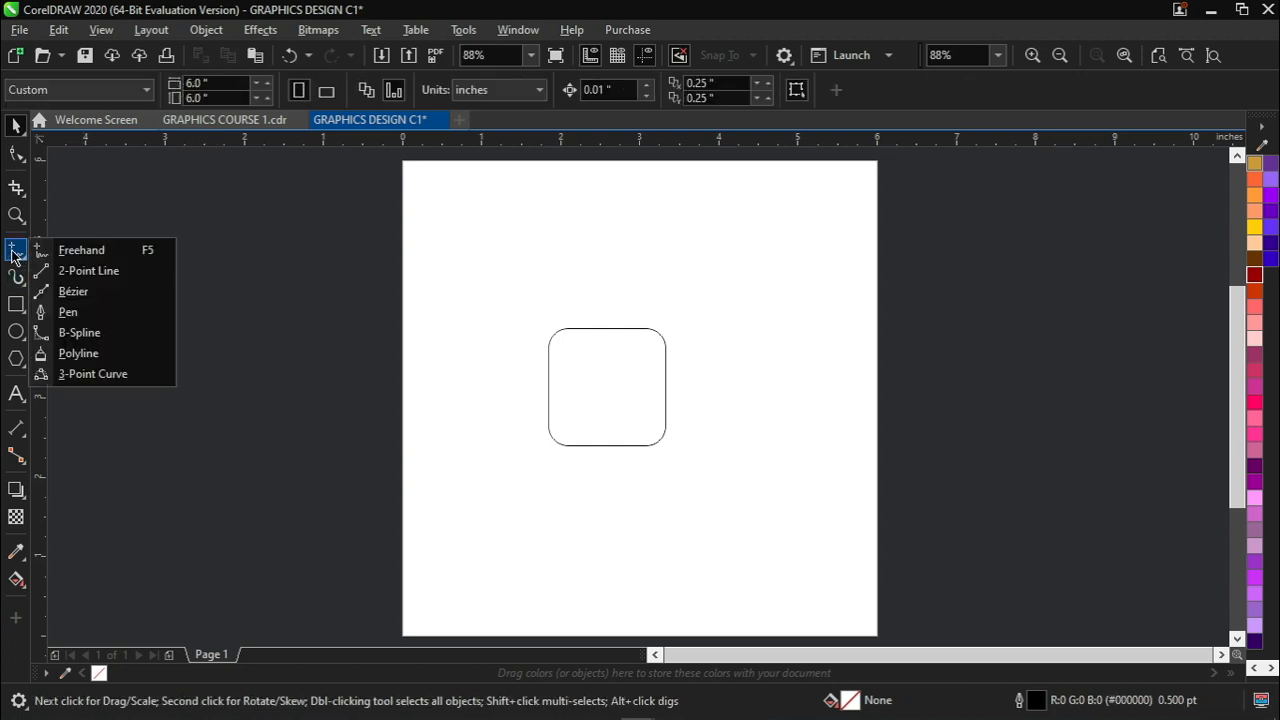
left_click(110, 296)
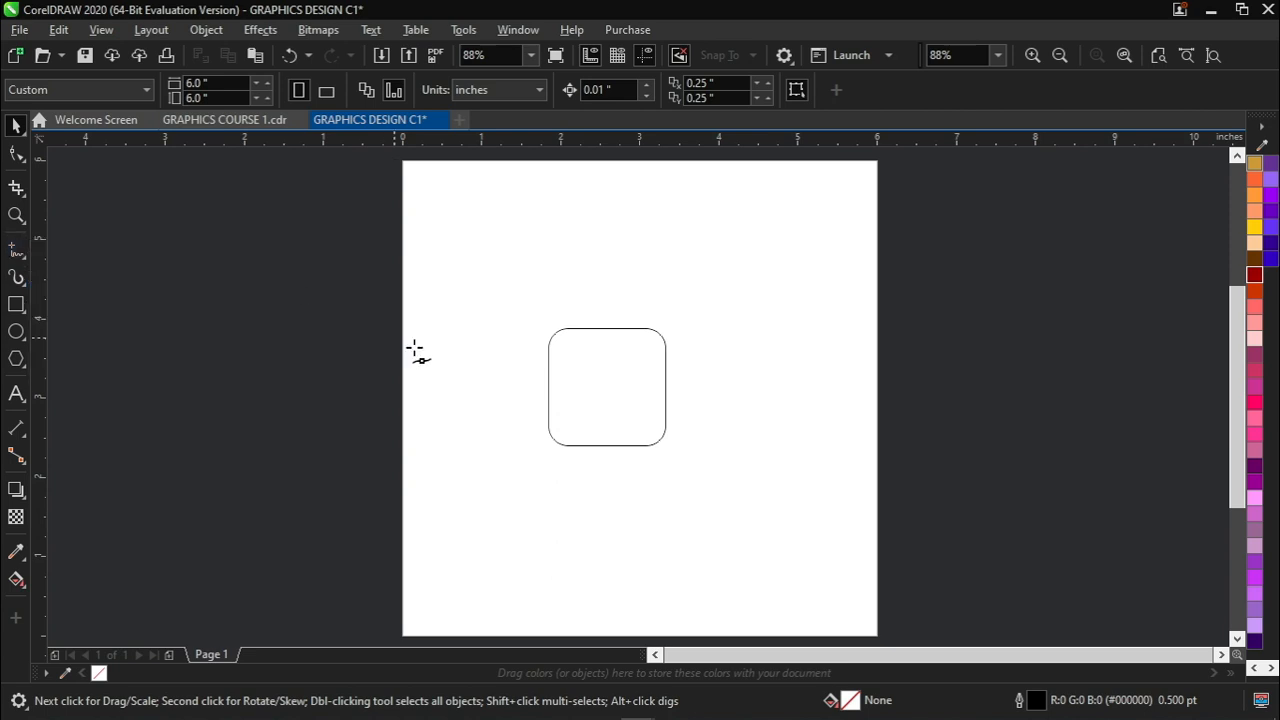
left_click(552, 483)
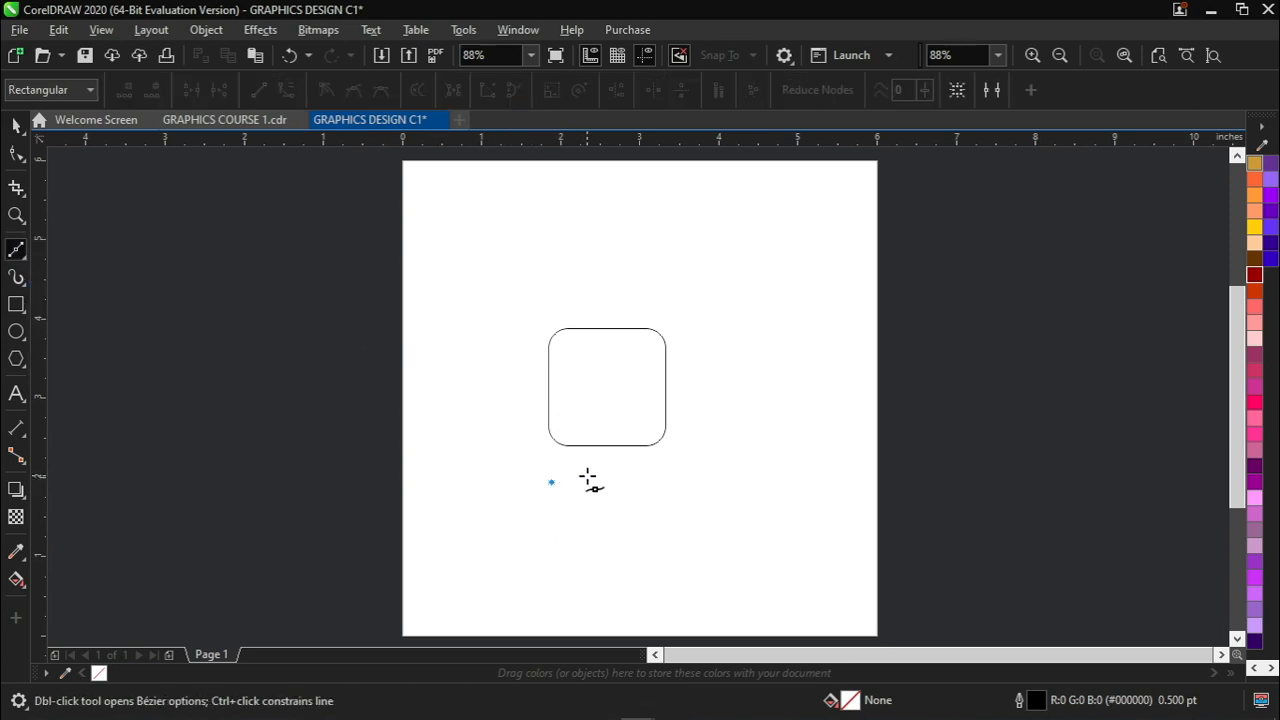
left_click(591, 463)
left_click(639, 474)
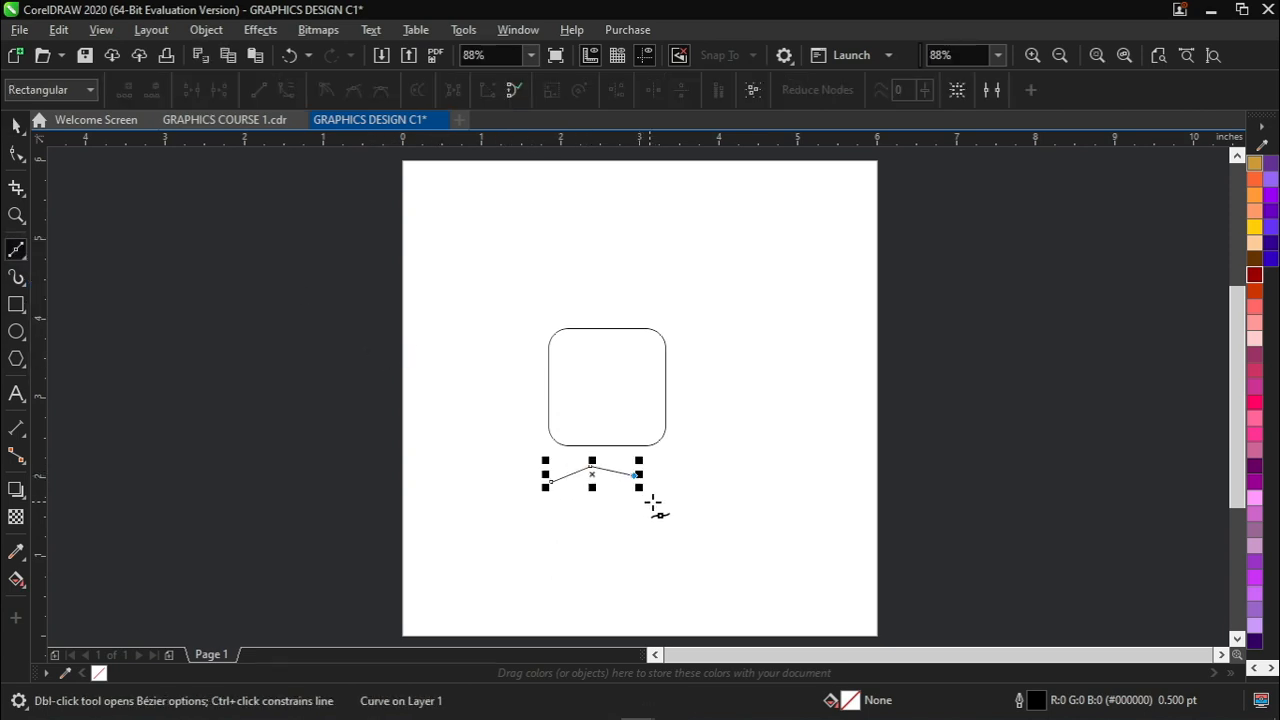
double_click(666, 502)
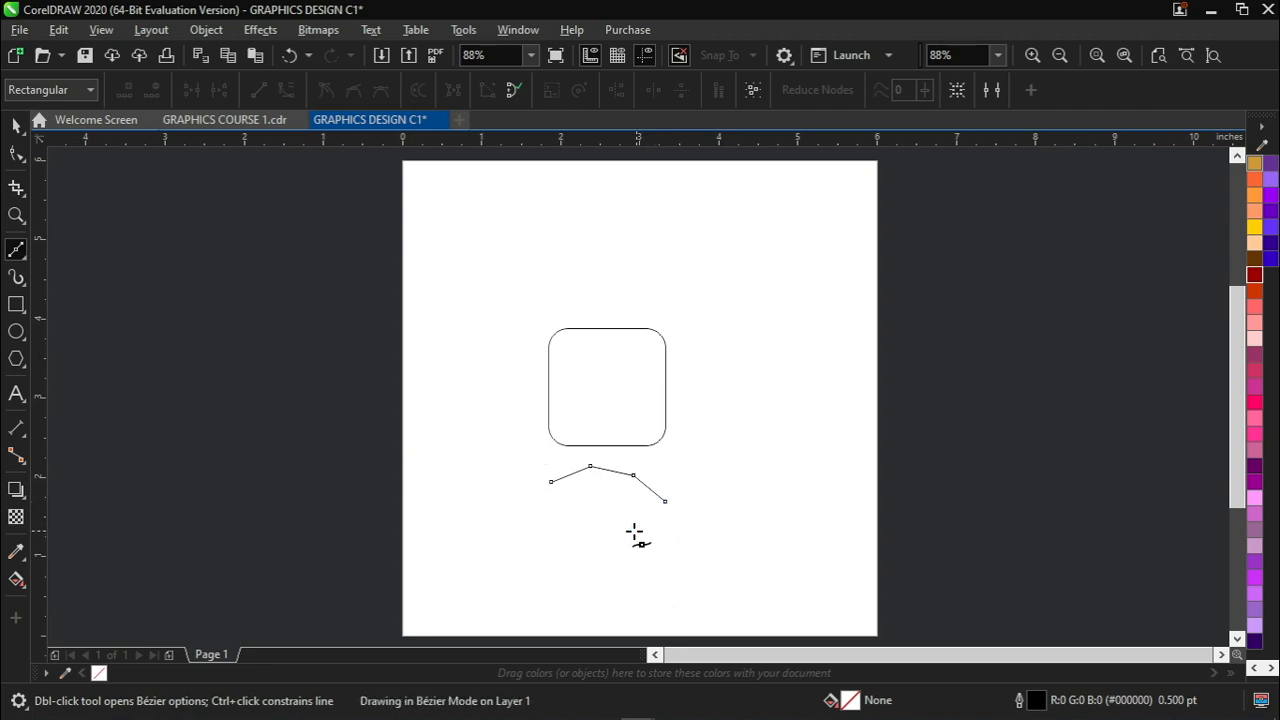
left_click(636, 530)
left_click(577, 521)
double_click(551, 505)
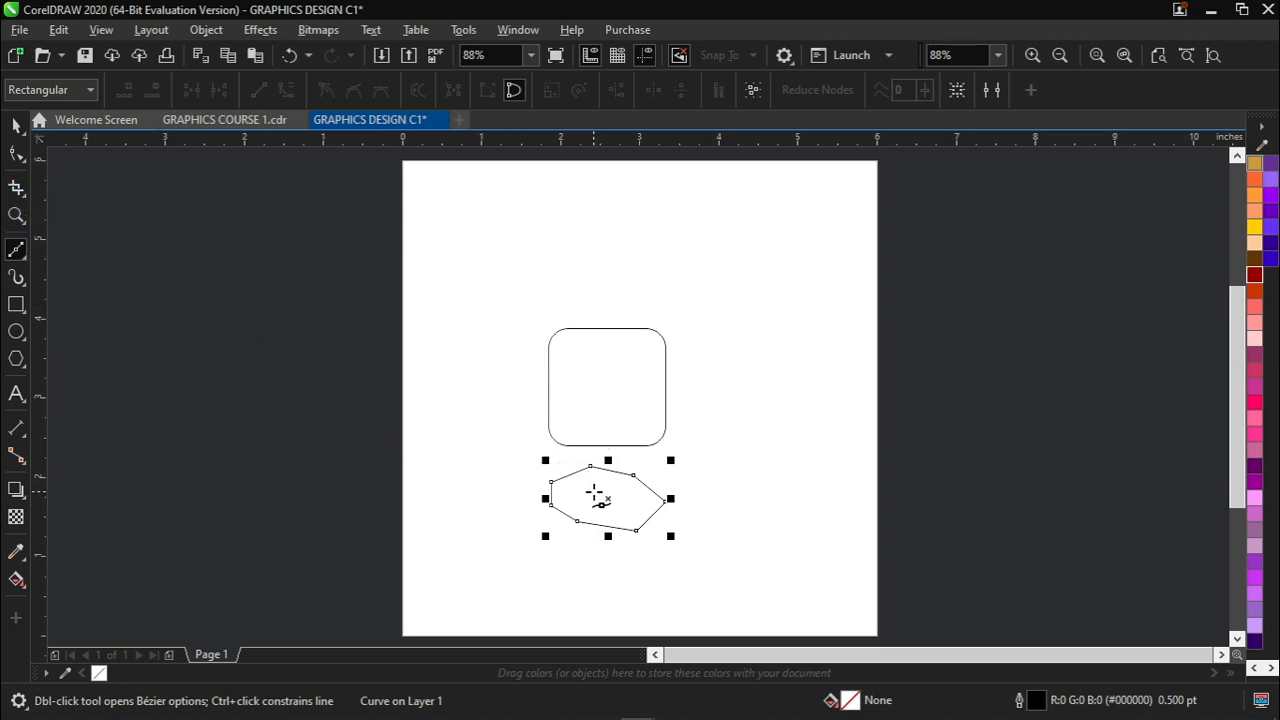
Undo the Bézier shape below the rounded square point by point until it is completely removed
key("ctrl+z")
key("ctrl+z")
scroll(665, 537, "up", 3)
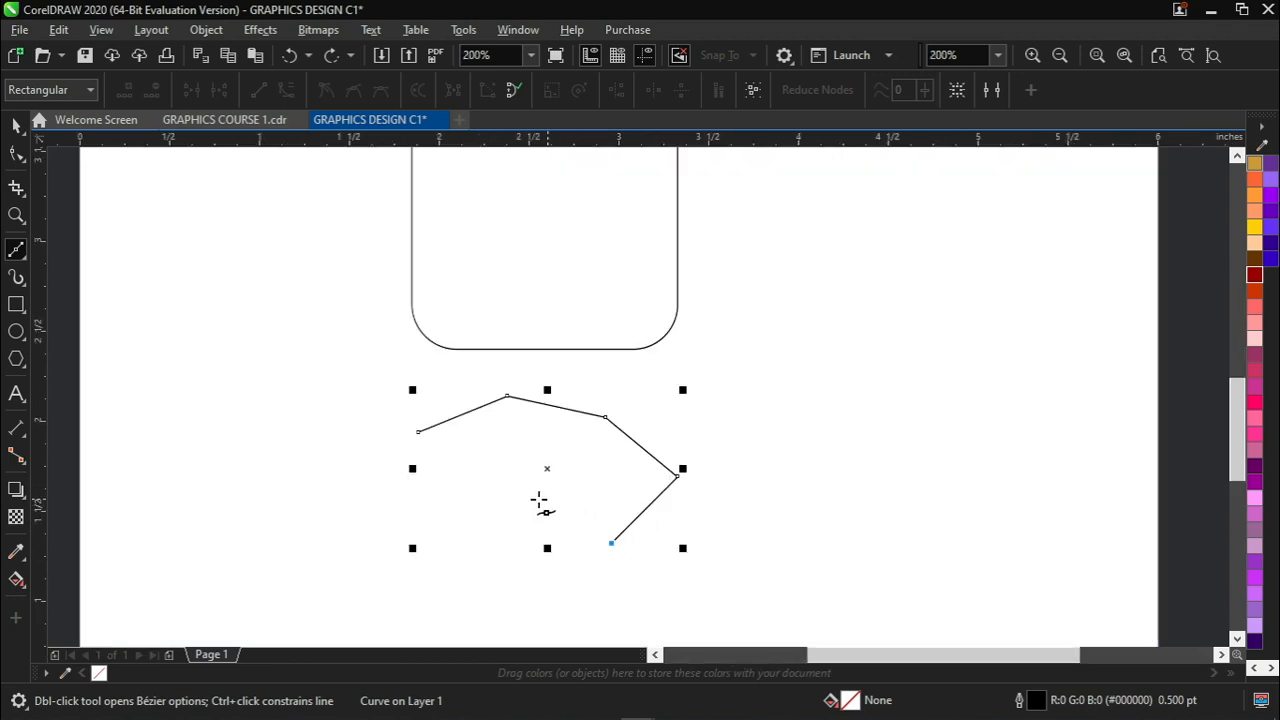
scroll(415, 465, "up", 2)
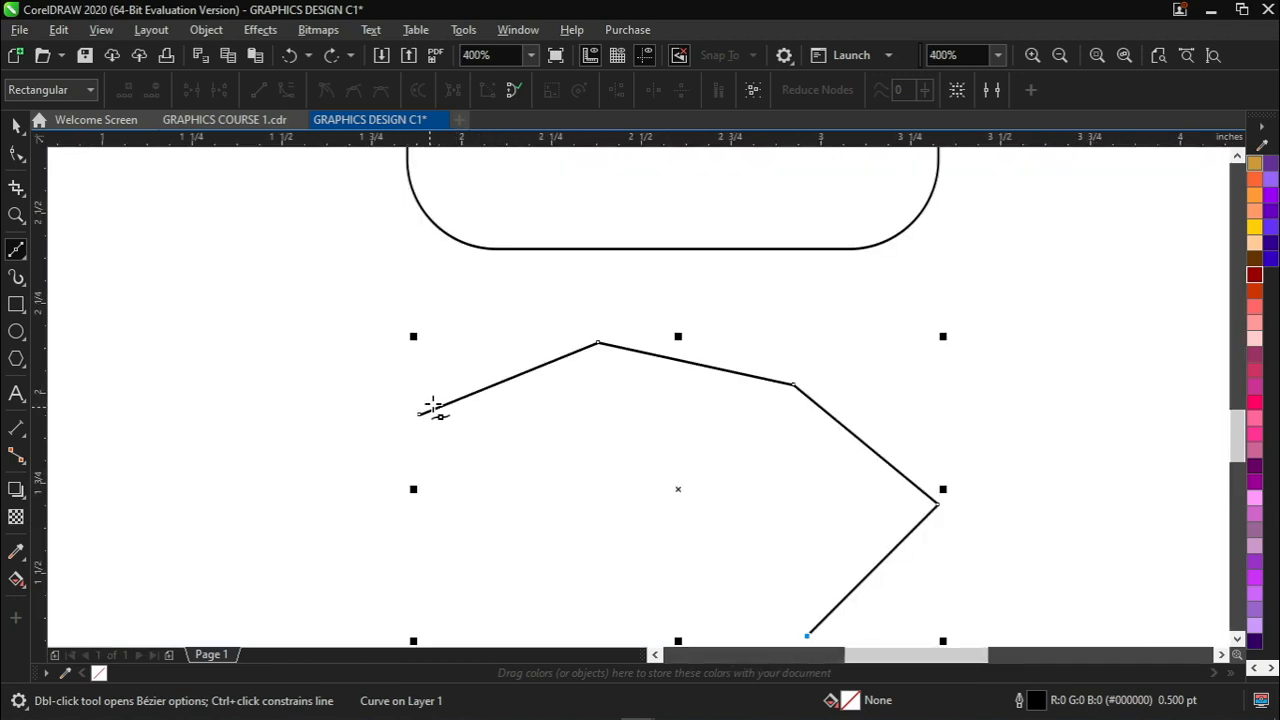
left_click_drag(834, 496, 817, 444)
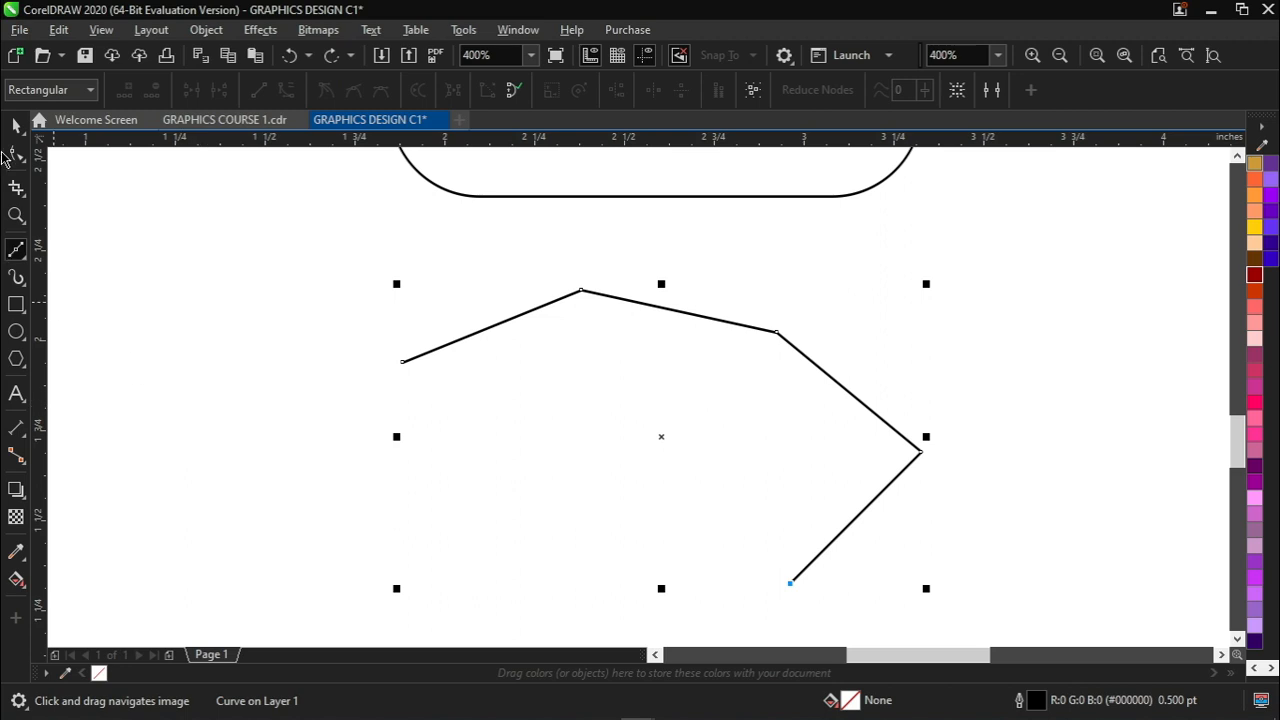
key("ctrl+z")
key("ctrl+z")
key("ctrl+z")
scroll(526, 443, "down", 1)
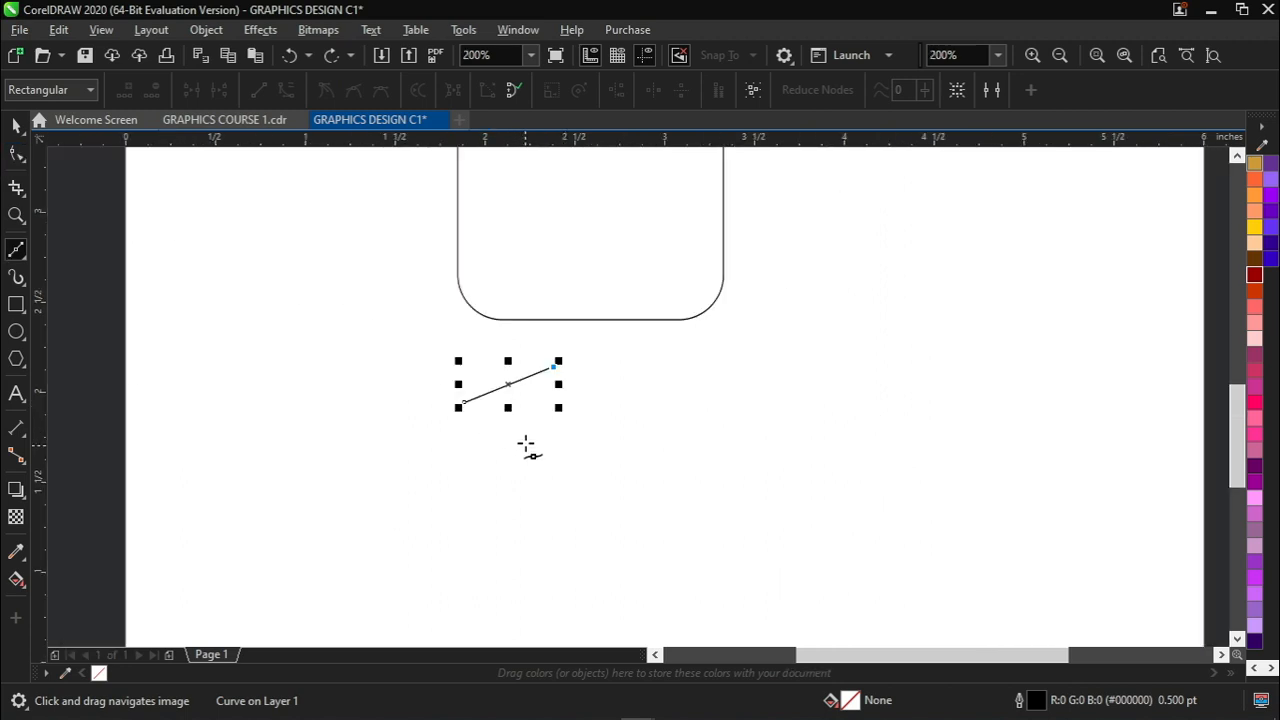
left_click_drag(526, 443, 529, 502)
key("ctrl+z")
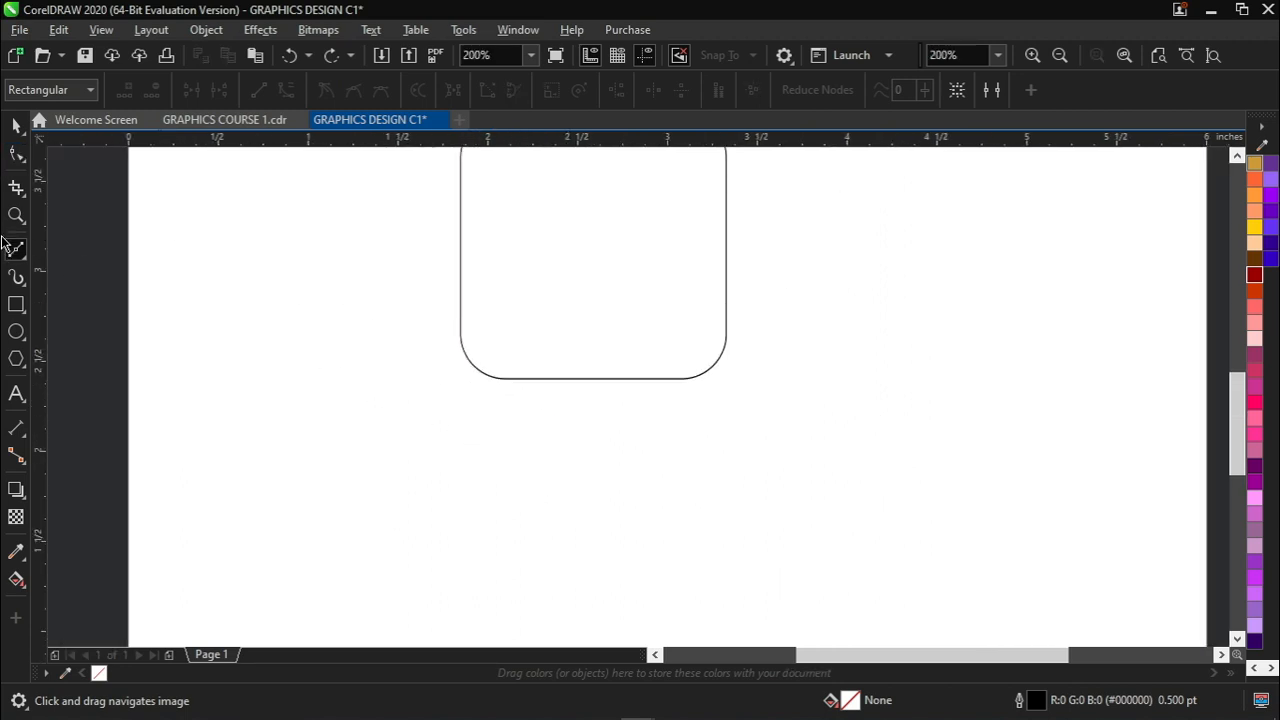
Draw a closed, straight-sided shape with eight corners, about 2.71 by 1.26 inches, below the rounded square using the Pen tool
left_click(17, 250)
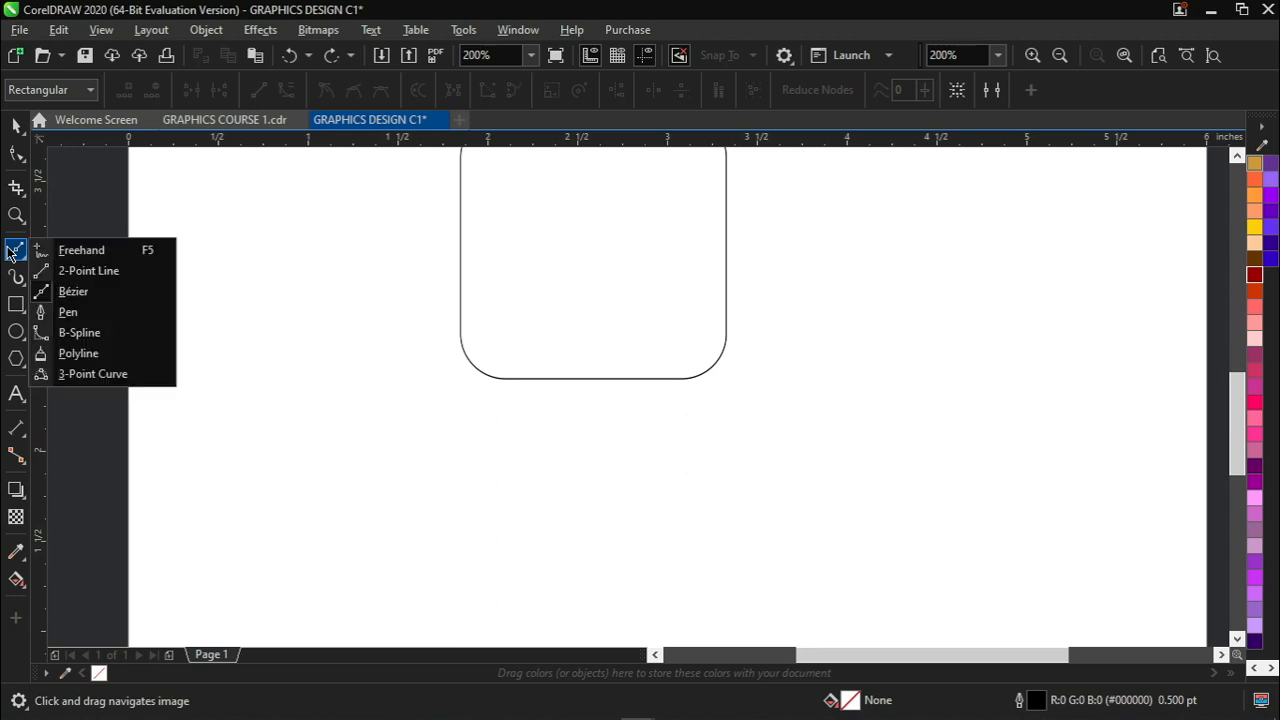
left_click(115, 316)
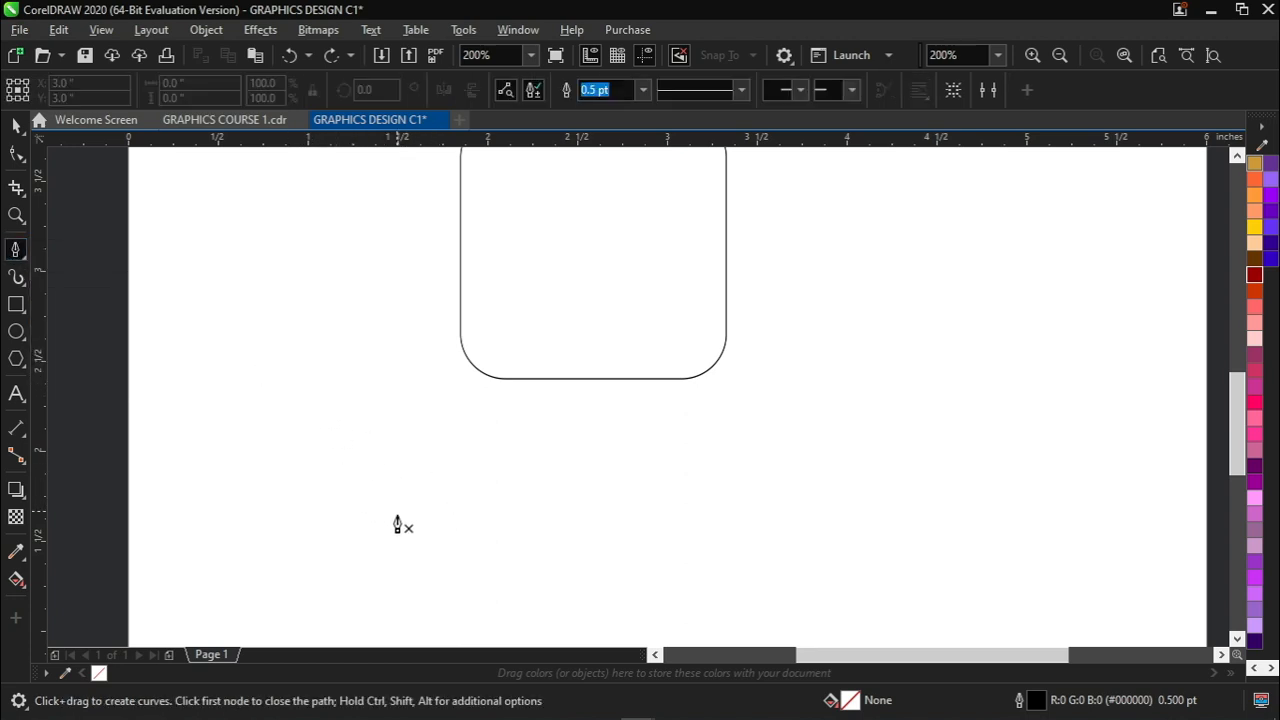
left_click(19, 255)
left_click(388, 530)
left_click(517, 477)
left_click(668, 485)
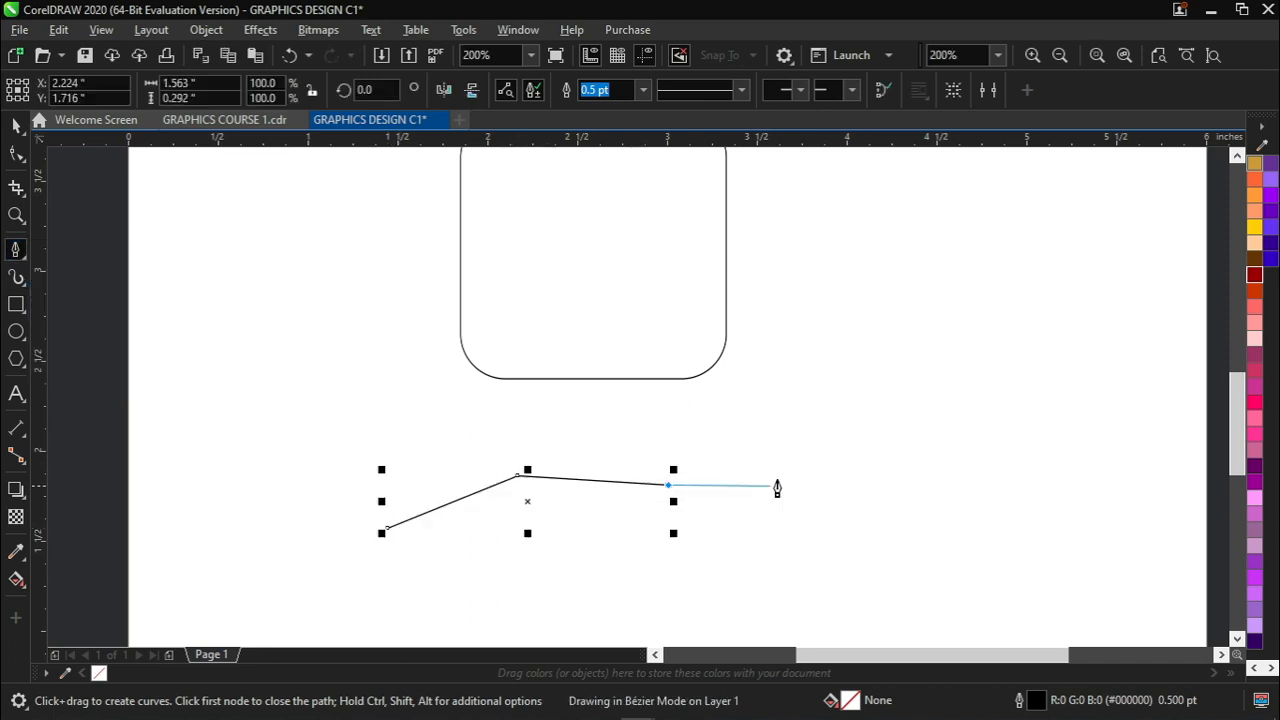
left_click(806, 420)
left_click_drag(740, 484, 723, 333)
left_click(842, 338)
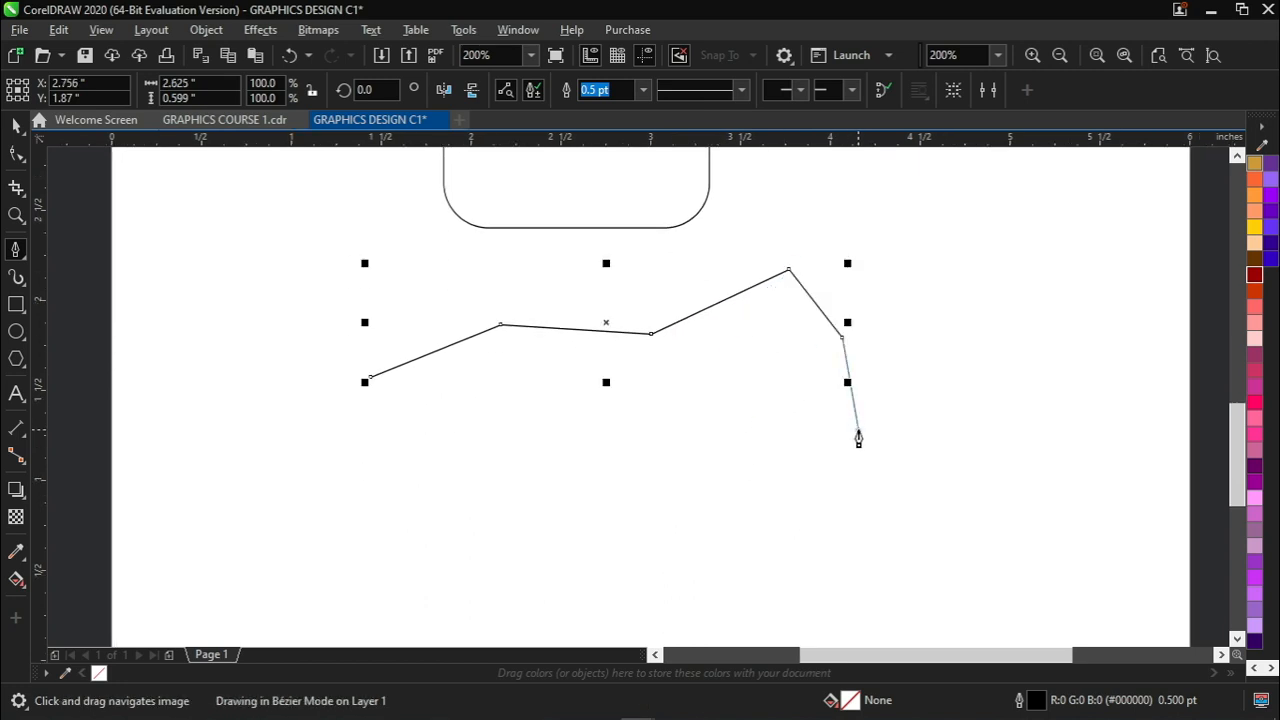
left_click(857, 430)
left_click(678, 471)
left_click(486, 495)
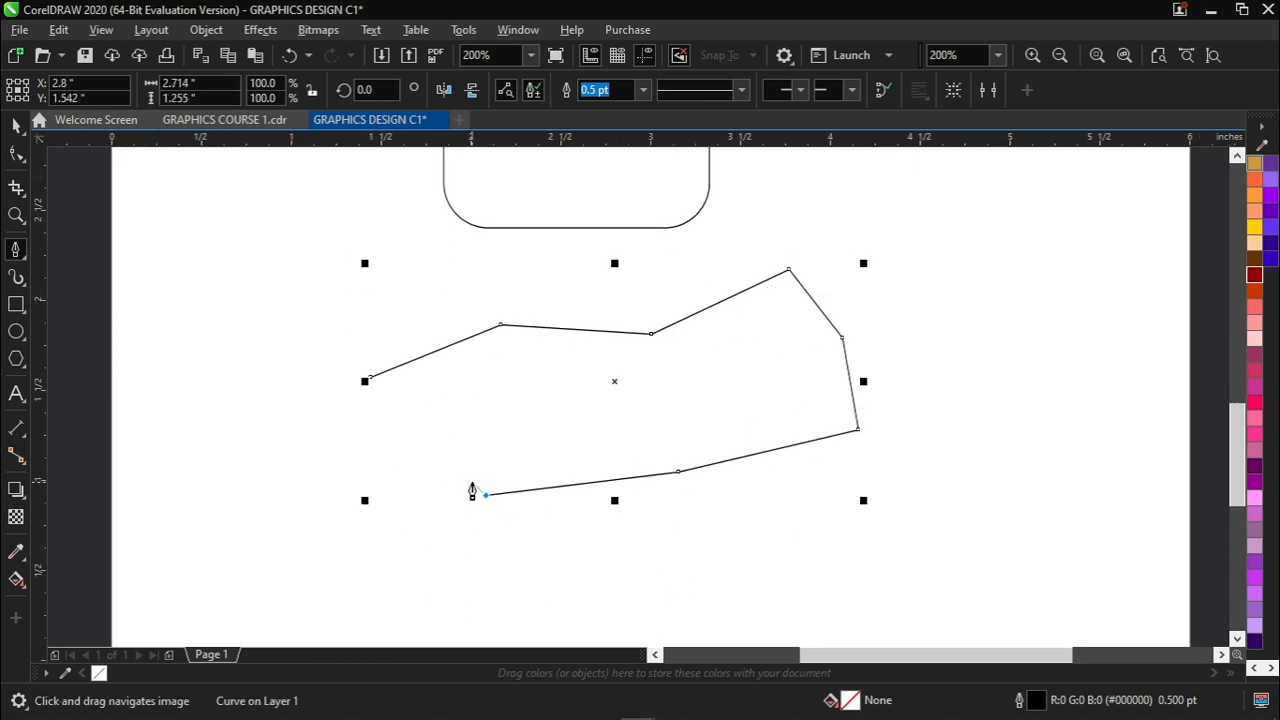
left_click(372, 382)
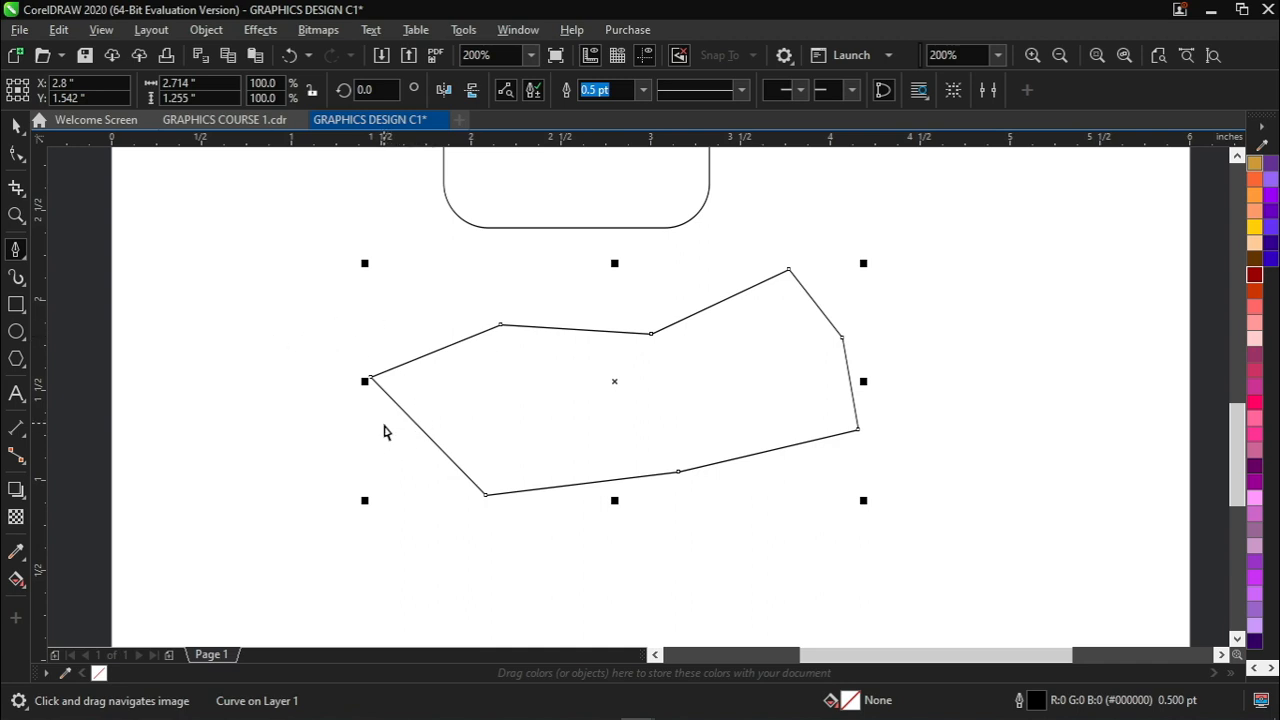
Undo every segment of the eight-cornered Pen shape
key("ctrl+z")
key("ctrl+z")
key("ctrl+z")
key("ctrl+z")
key("ctrl+z")
key("ctrl+z")
key("ctrl+z")
key("ctrl+z")
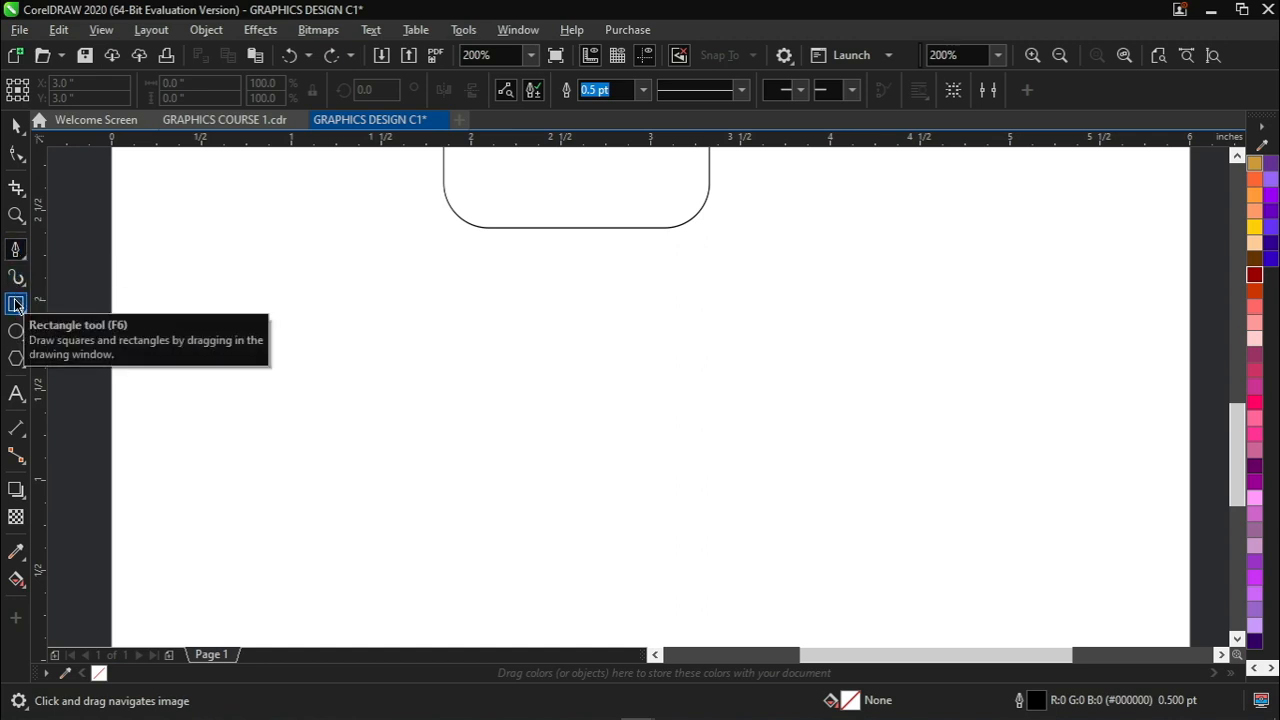
Below the rounded square, draw a square about 0.9 inch wide and, to its right, a circle about 1.15 inches in diameter
left_click(16, 305)
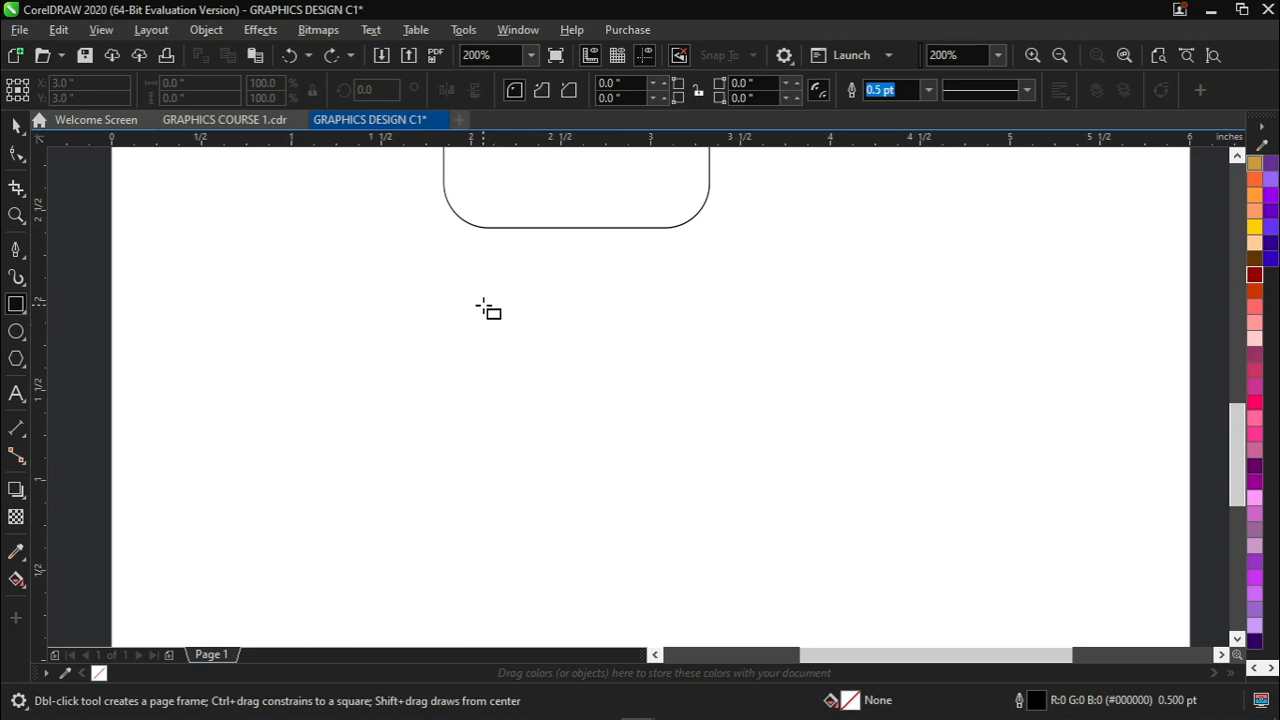
left_click_drag(240, 322, 401, 483)
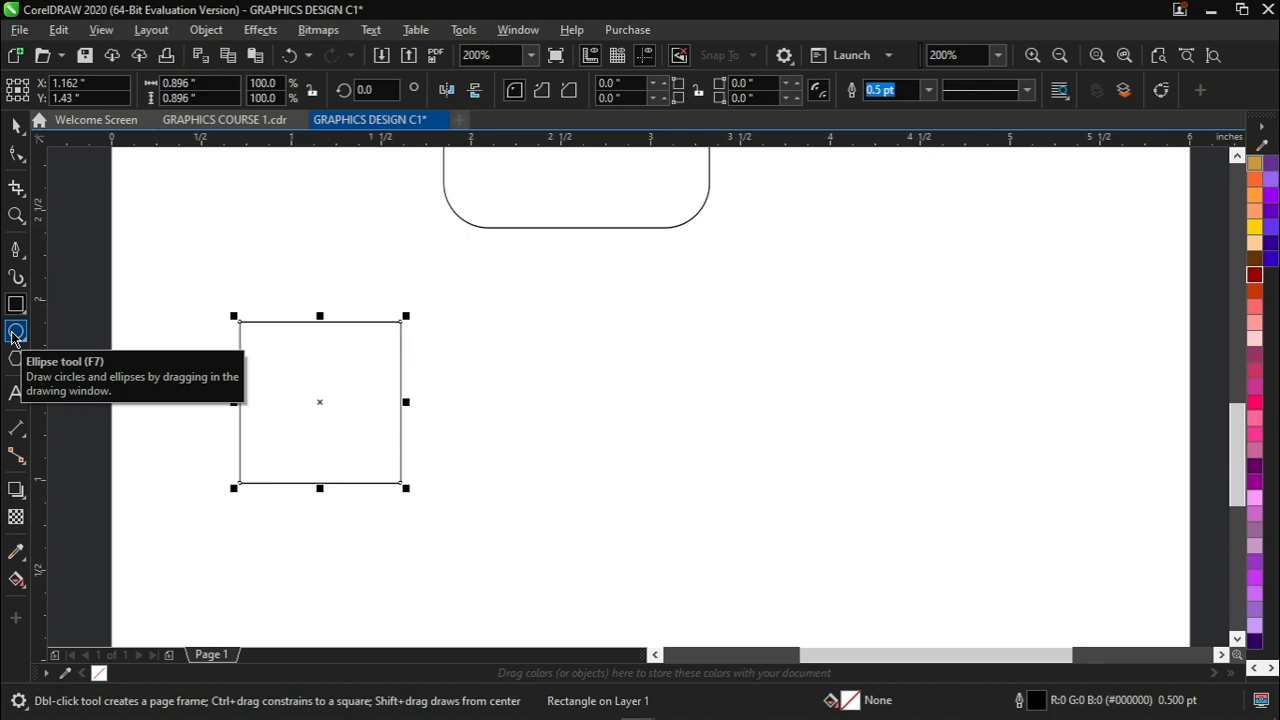
key("F7")
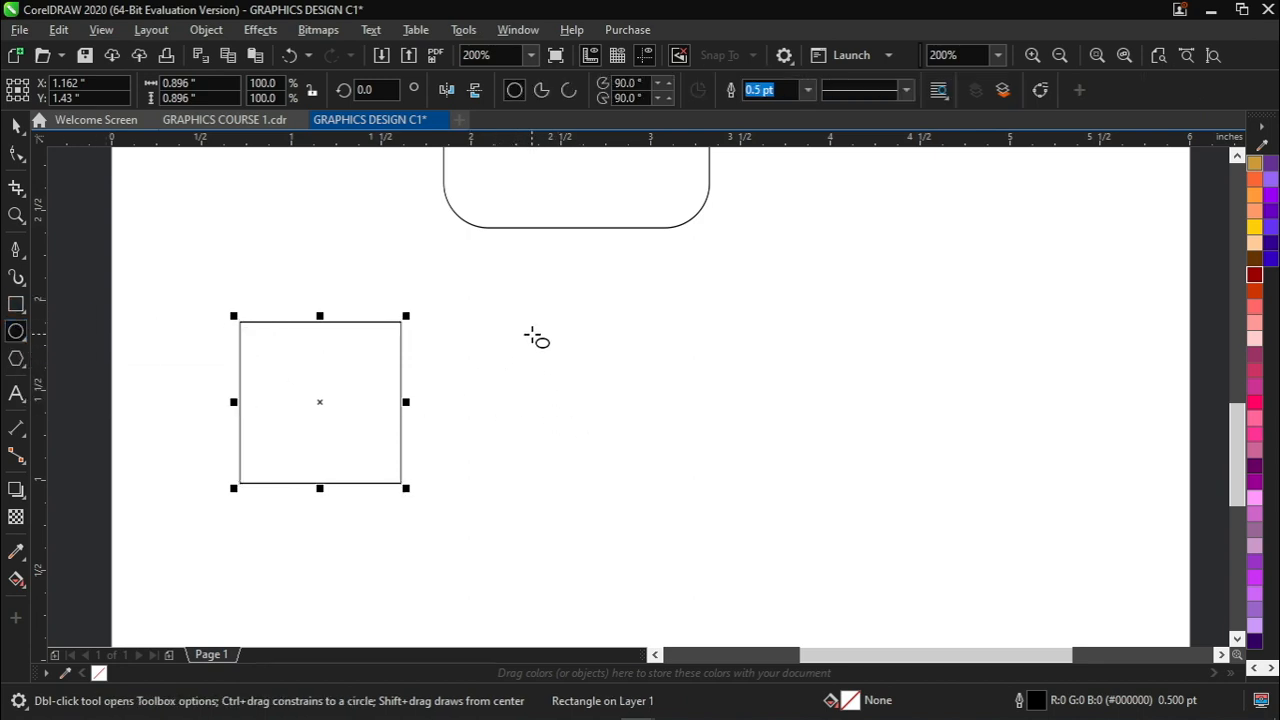
mouse_move(483, 292)
left_mouse_down()
mouse_move(683, 543)
mouse_move(637, 490)
left_mouse_up()
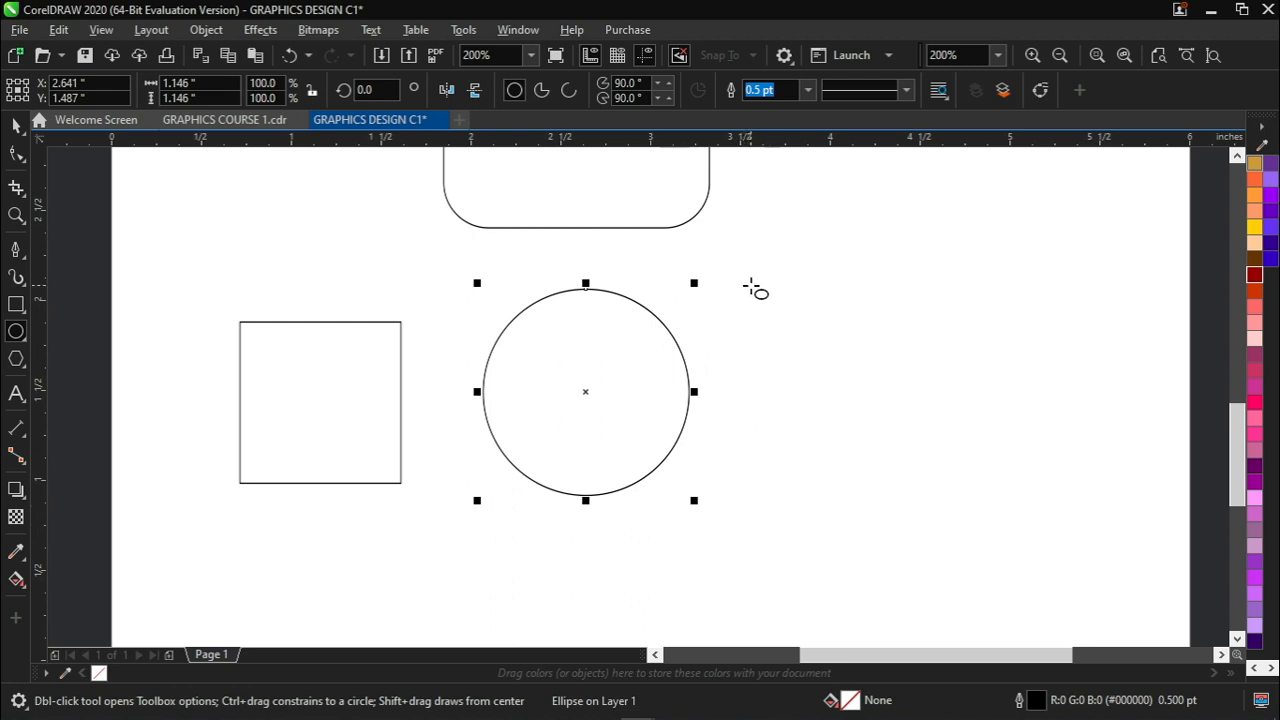
Draw two more circles to the right of the large one, about 0.71 and 0.31 inch in diameter
left_click_drag(751, 287, 800, 412)
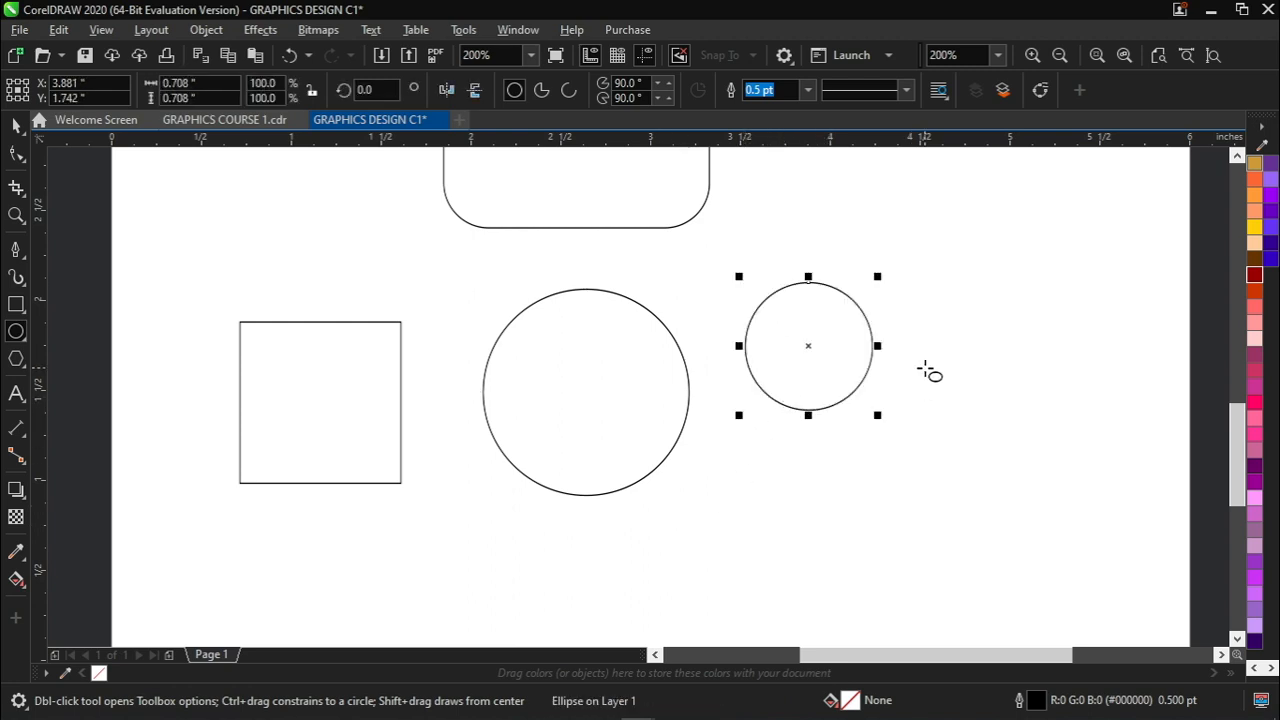
left_click_drag(928, 312, 1023, 380)
key("ctrl")
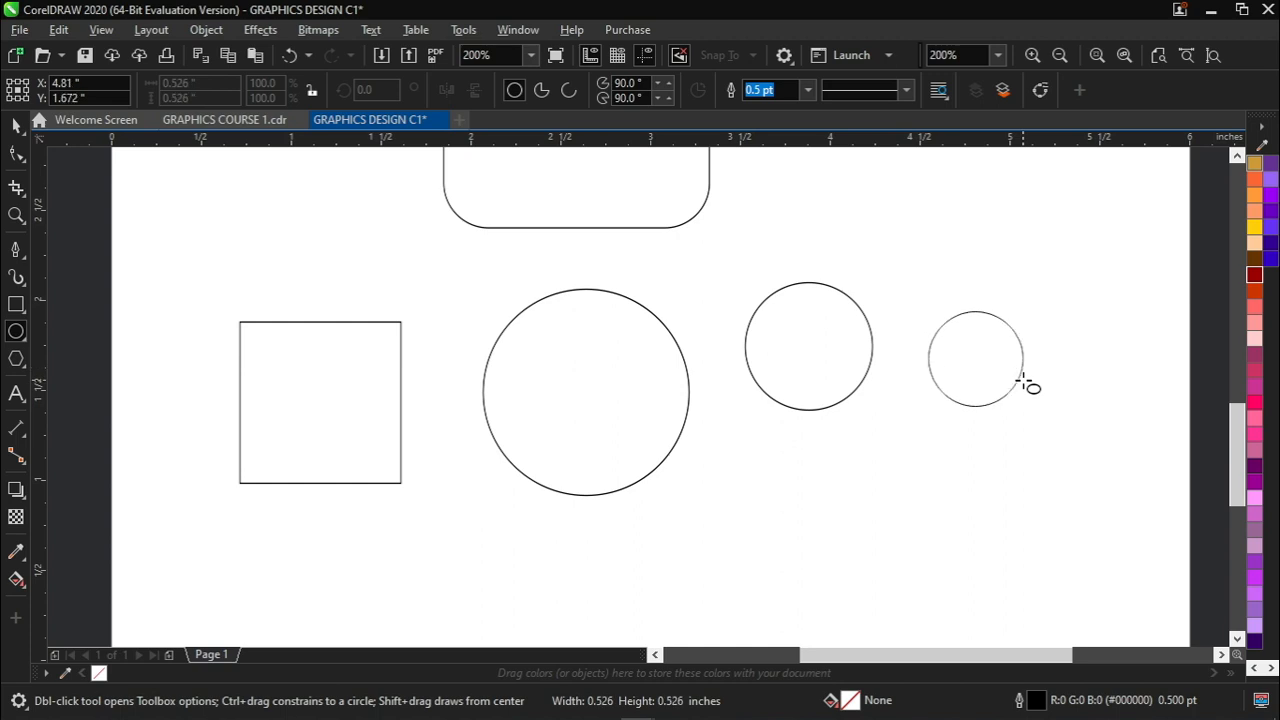
mouse_move(1023, 380)
left_mouse_down()
mouse_move(1001, 378)
mouse_move(1006, 408)
mouse_move(971, 367)
left_mouse_up()
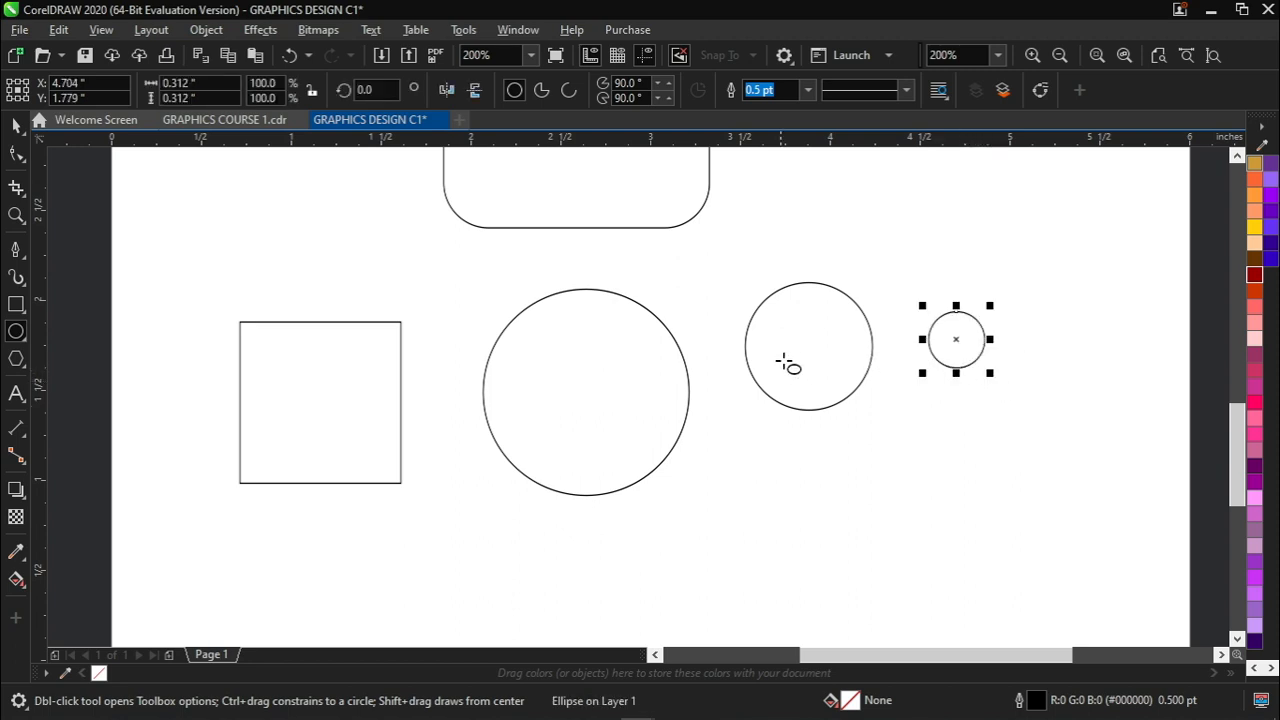
key("space")
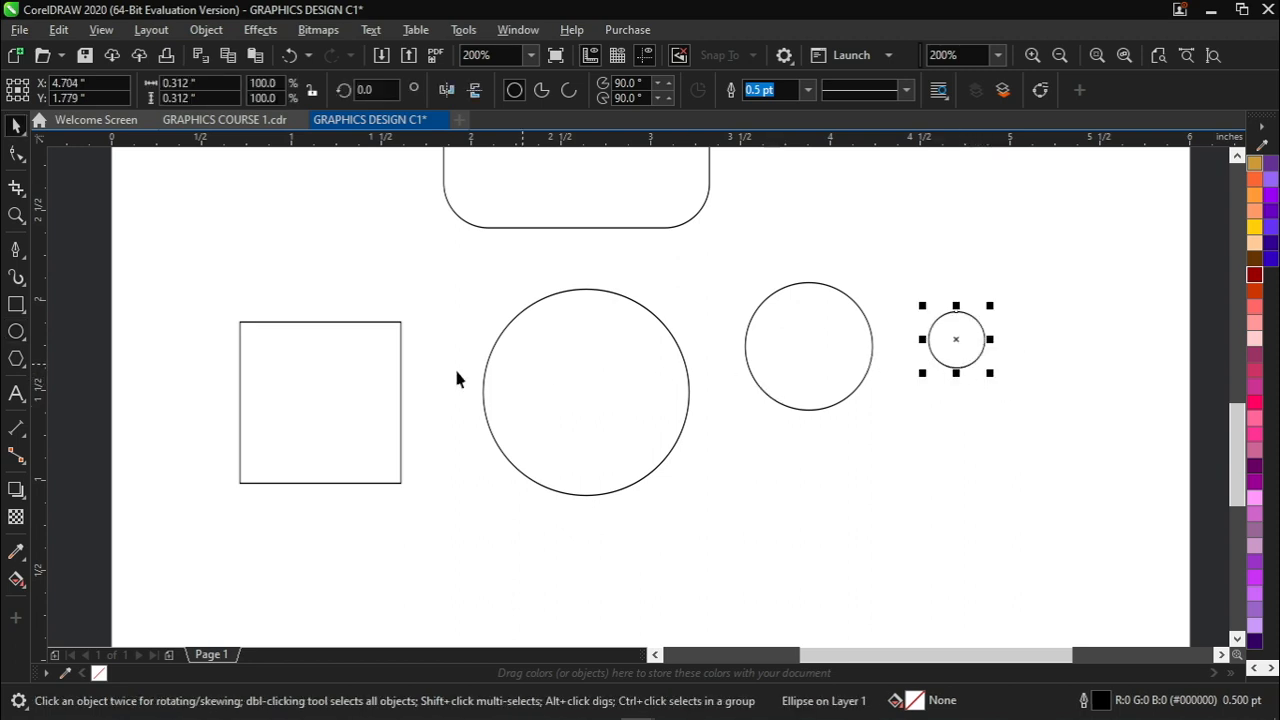
Draw a five-sided polygon about 0.8 inch wide directly below the medium circle using the Polygon tool
left_click(14, 360)
left_click_drag(586, 489, 597, 390)
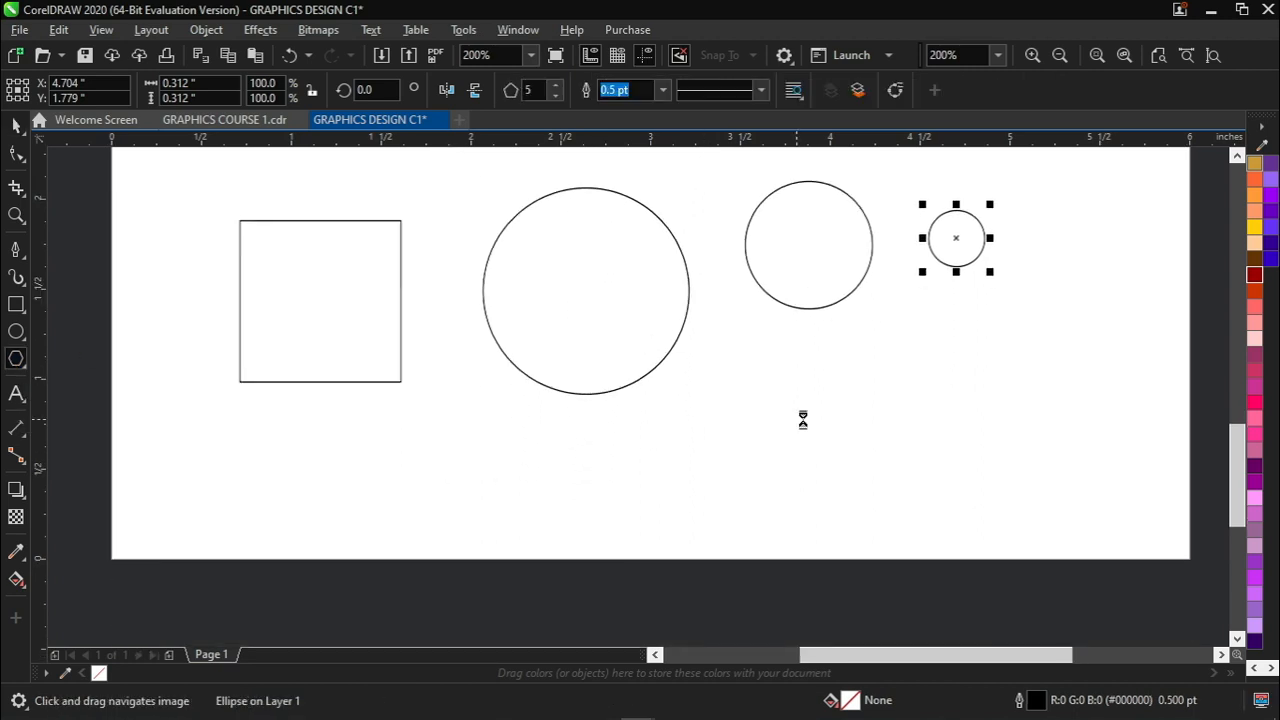
left_click_drag(760, 357, 859, 553)
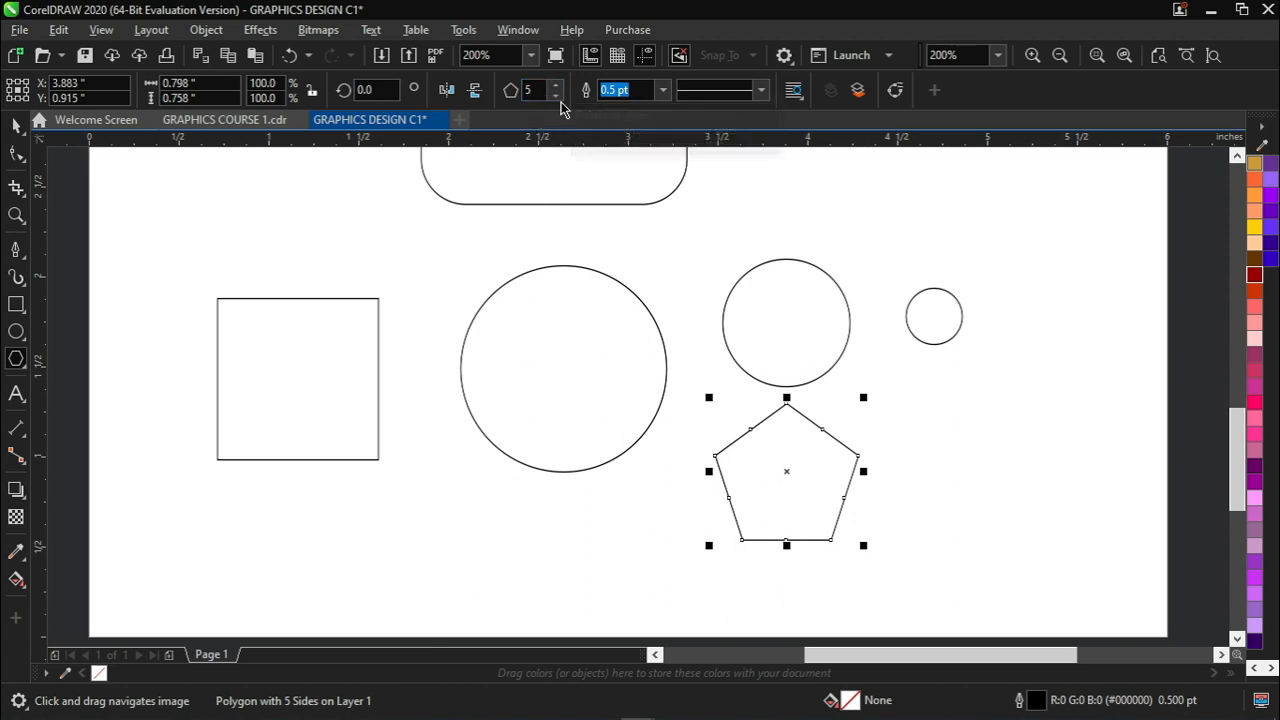
Try out the polygon's number of sides by raising it to 8, and finally reduce it to 3
left_click(556, 86)
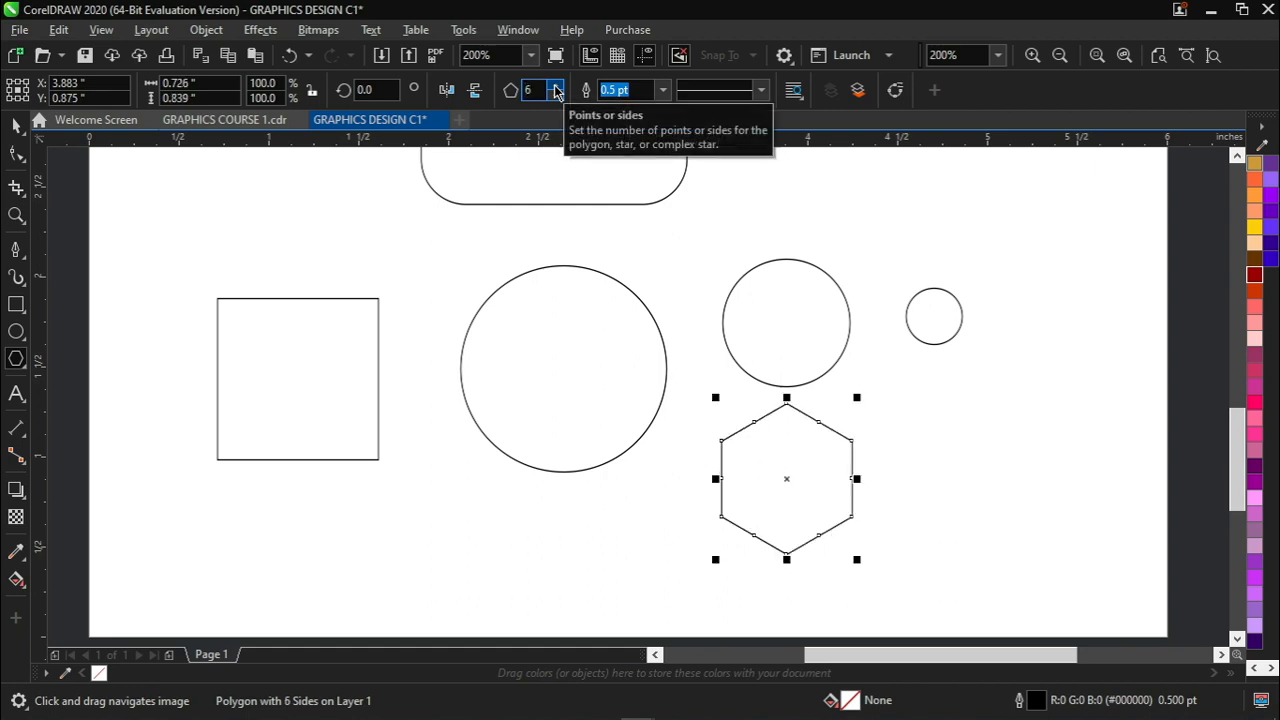
left_click(556, 86)
left_click(556, 86)
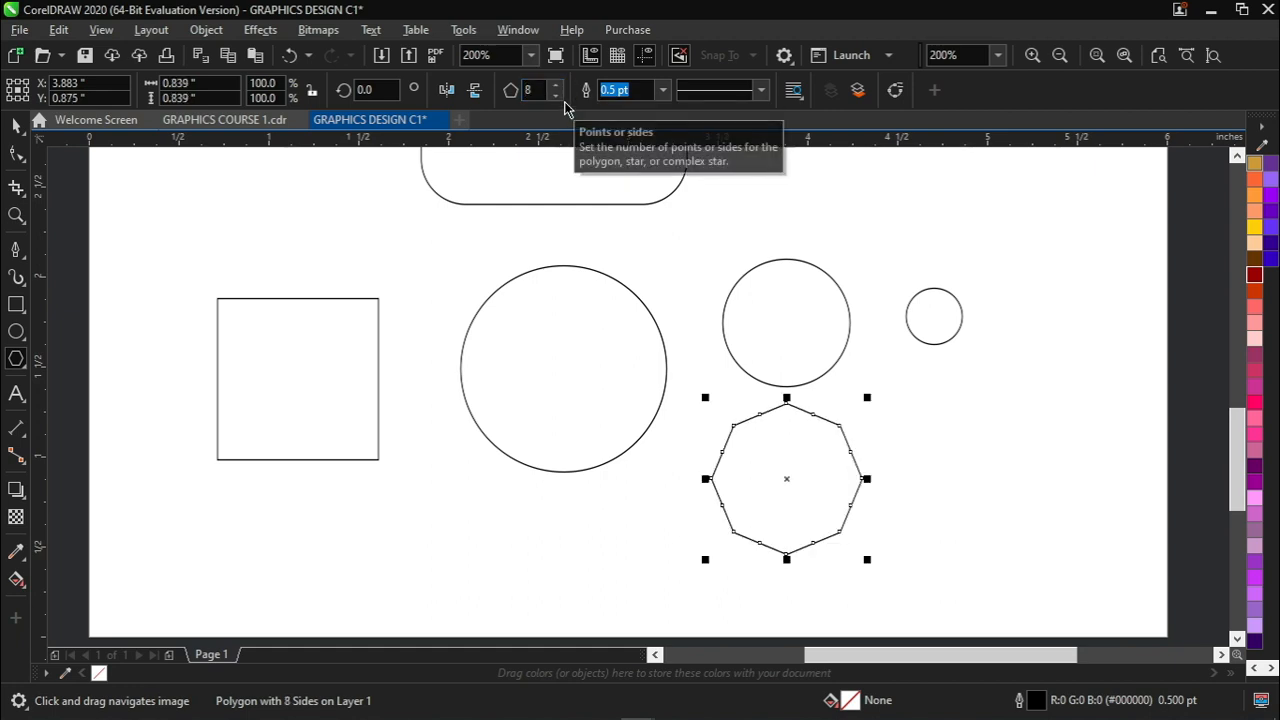
left_click(556, 95)
left_click(556, 95)
left_click(556, 95)
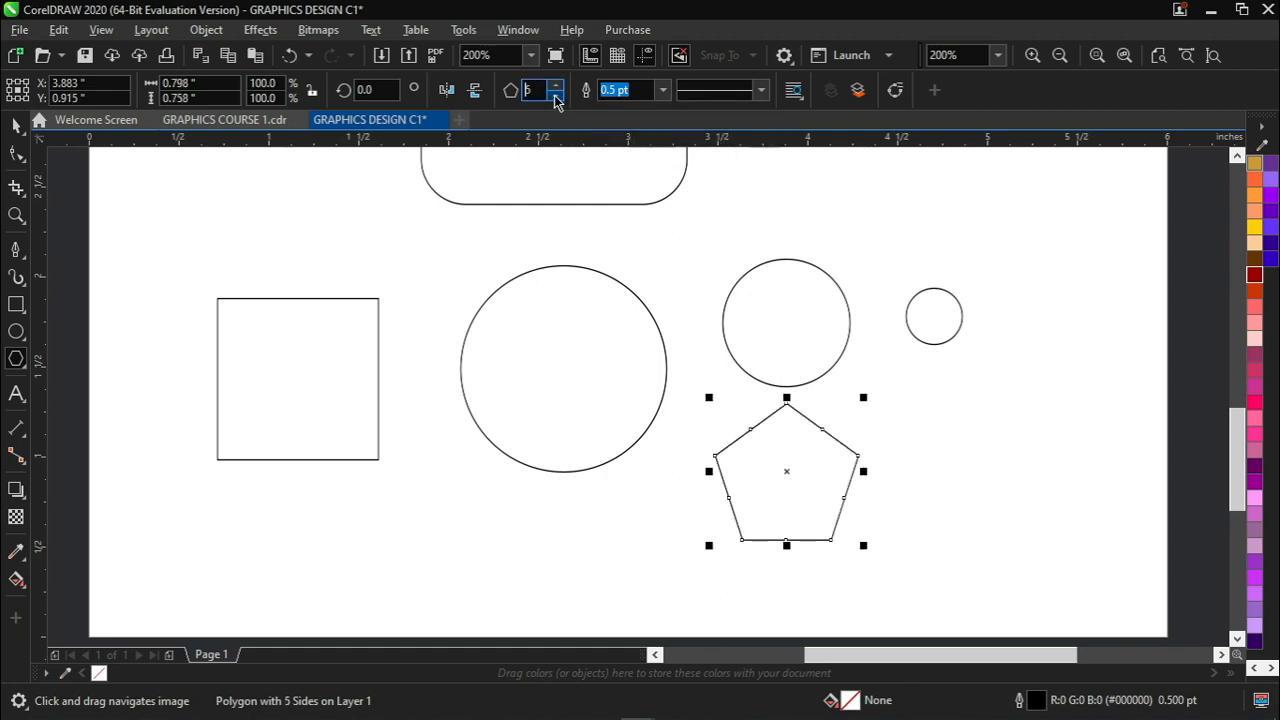
left_click(556, 95)
left_click(556, 95)
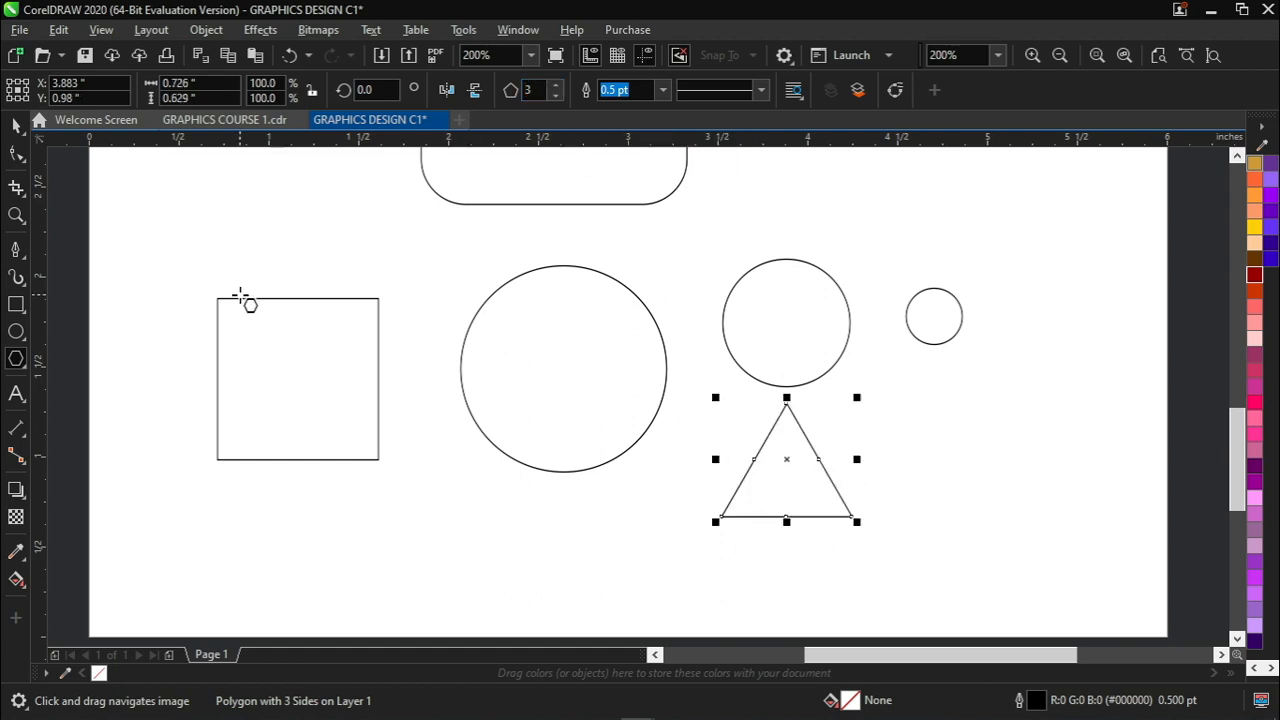
Add the artistic text "BABAGRAFIX" in capitals below the square and the large circle
left_click(15, 396)
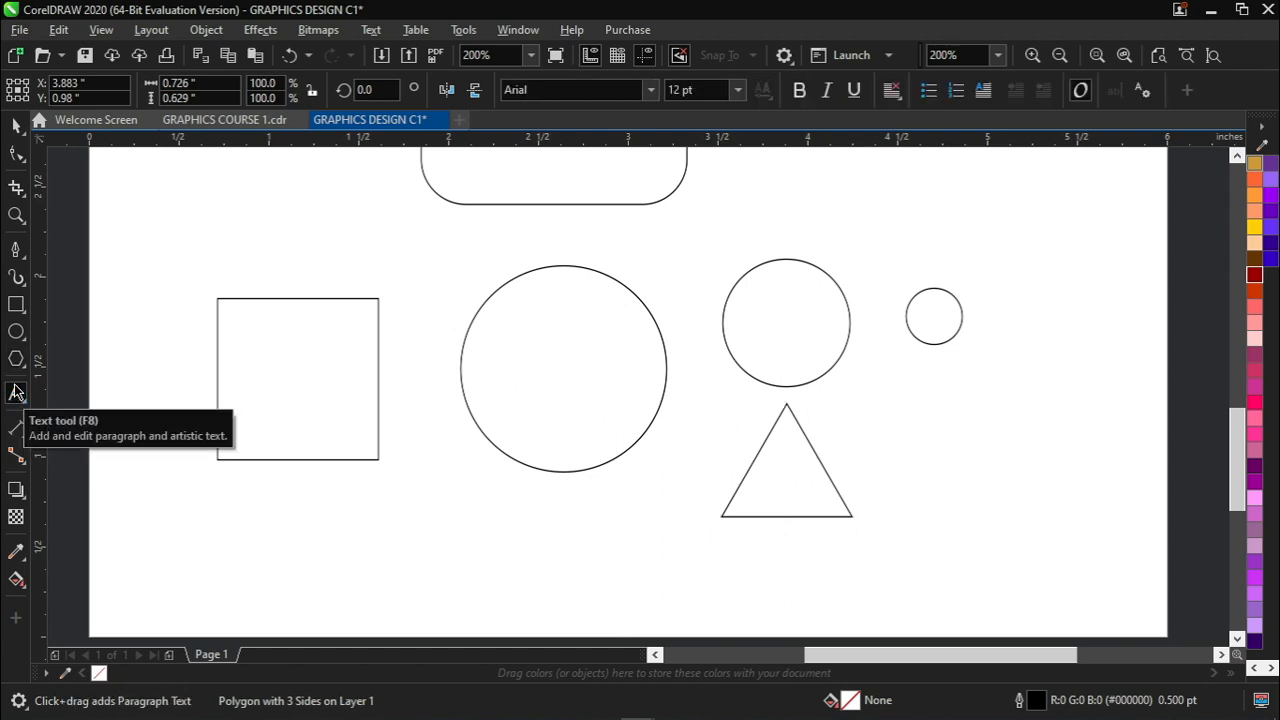
left_click(357, 530)
type("ba")
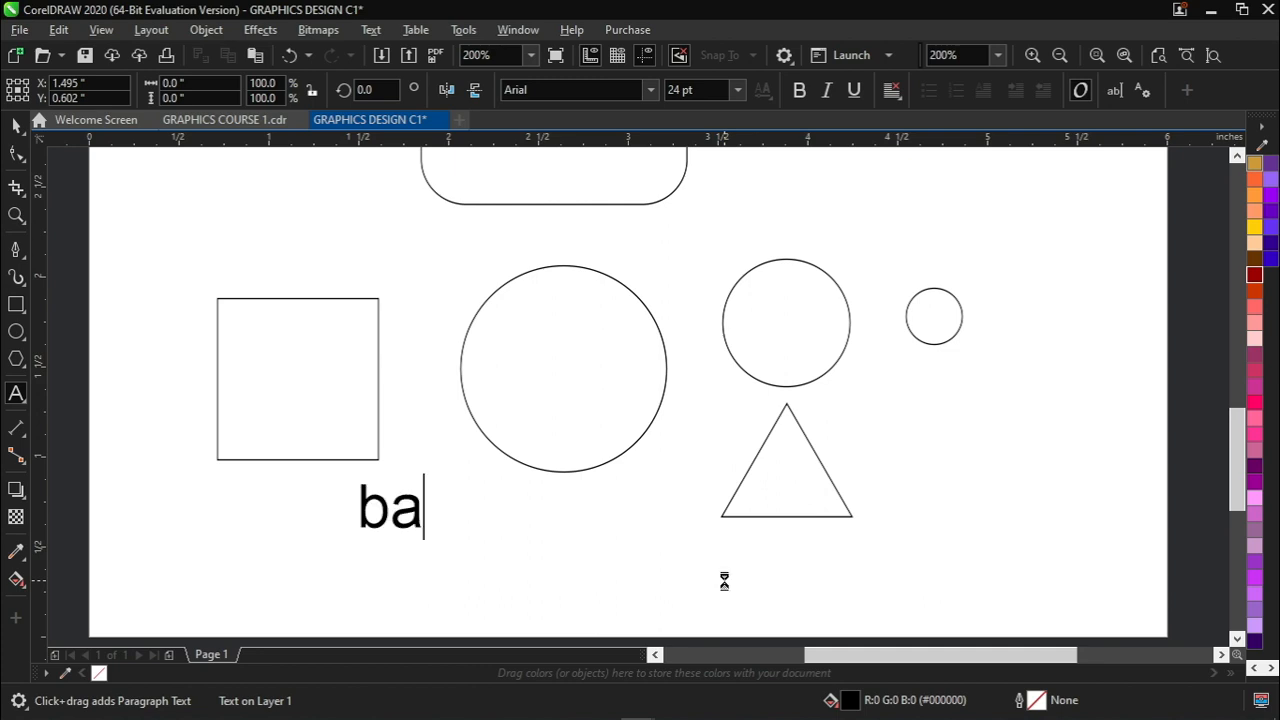
key("BackSpace")
key("BackSpace")
type("BABAGRA")
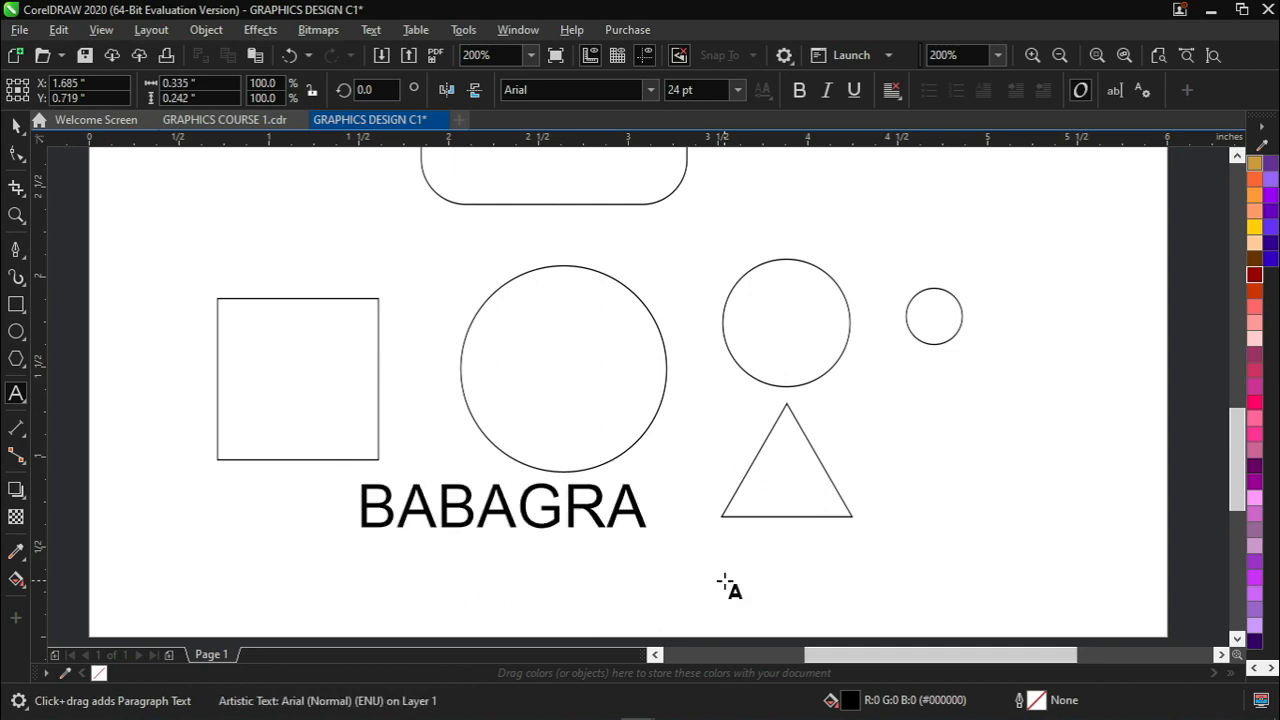
type("FIX")
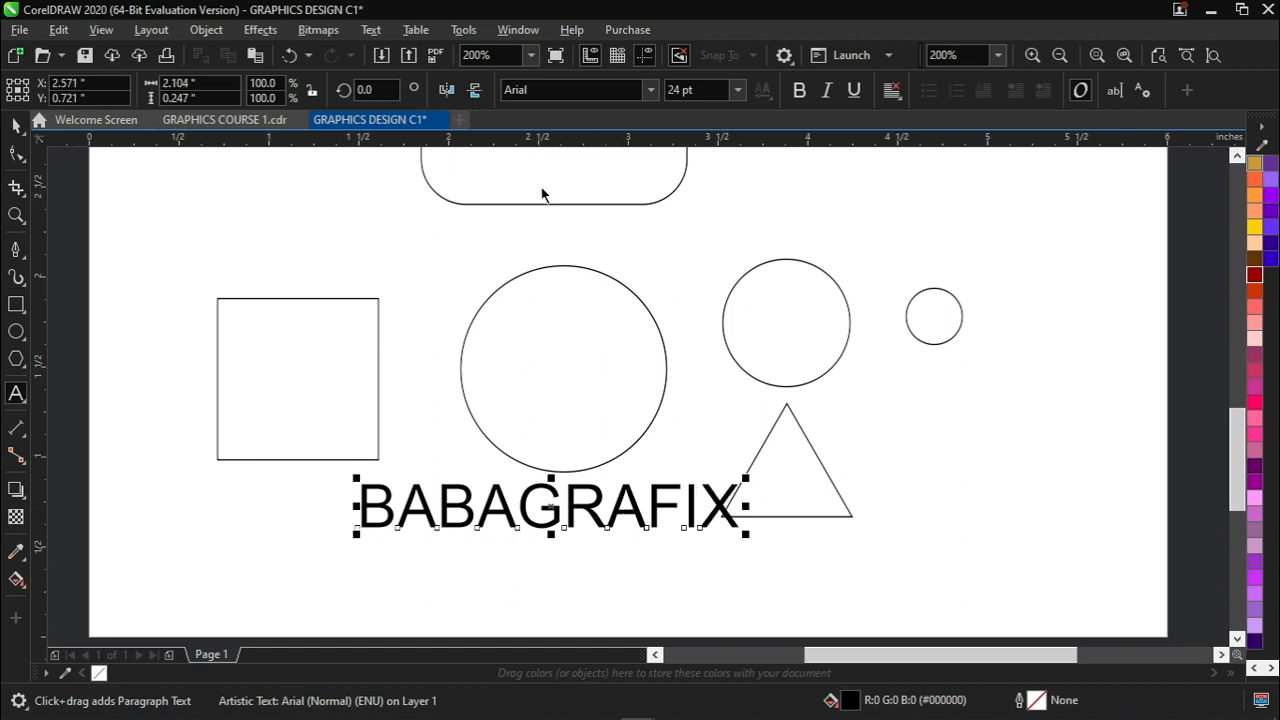
Set the font of the BABAGRAFIX text to Akira Expanded and move the text down so it sits just below the triangle
key("ctrl+space")
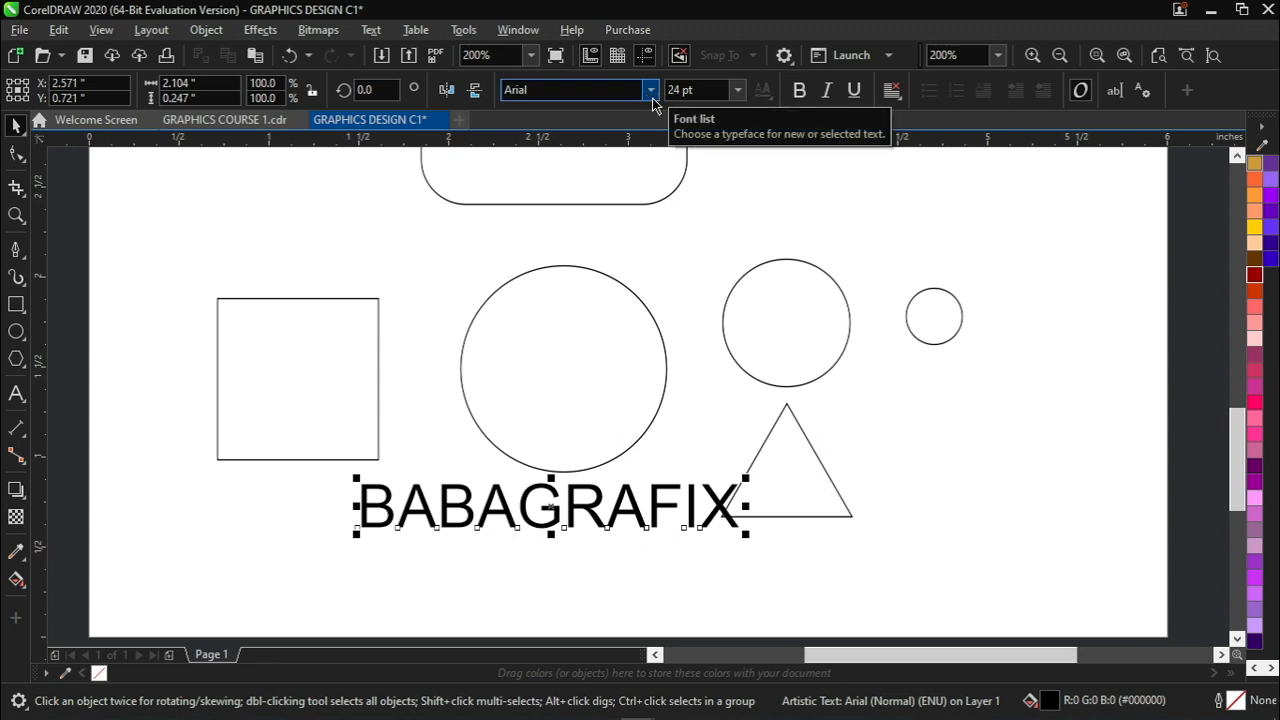
left_click(652, 95)
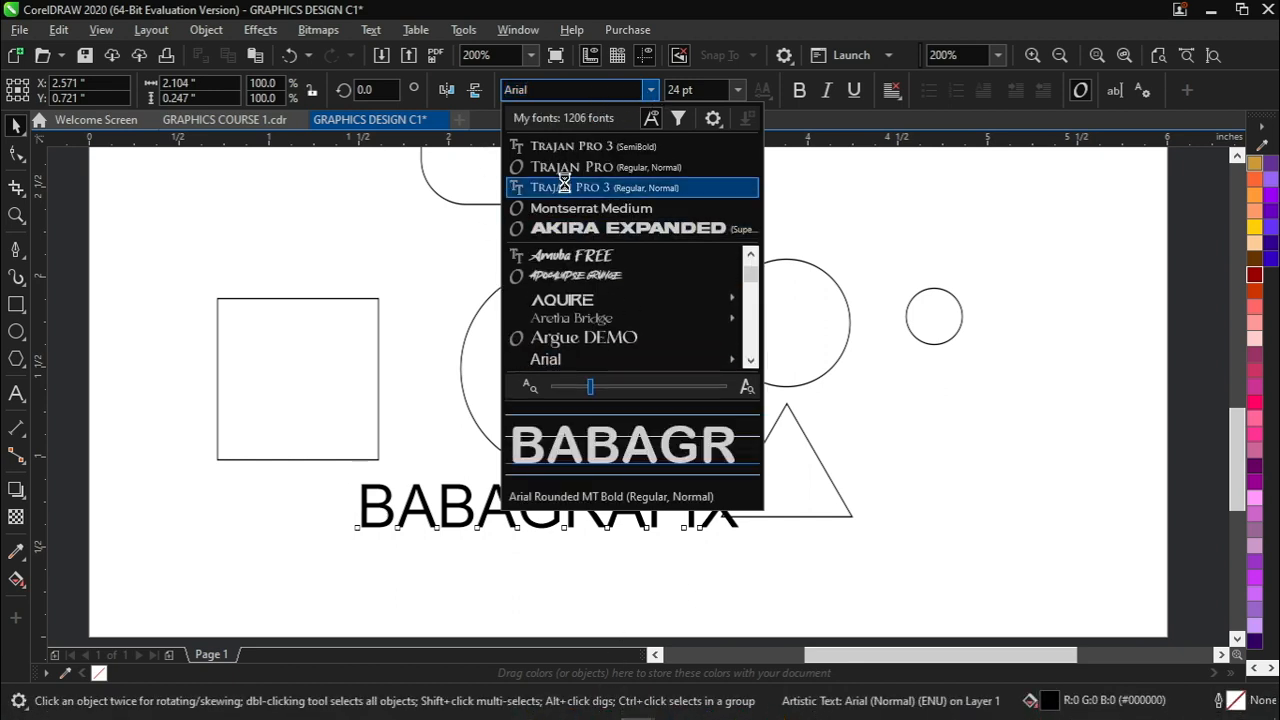
left_click(586, 229)
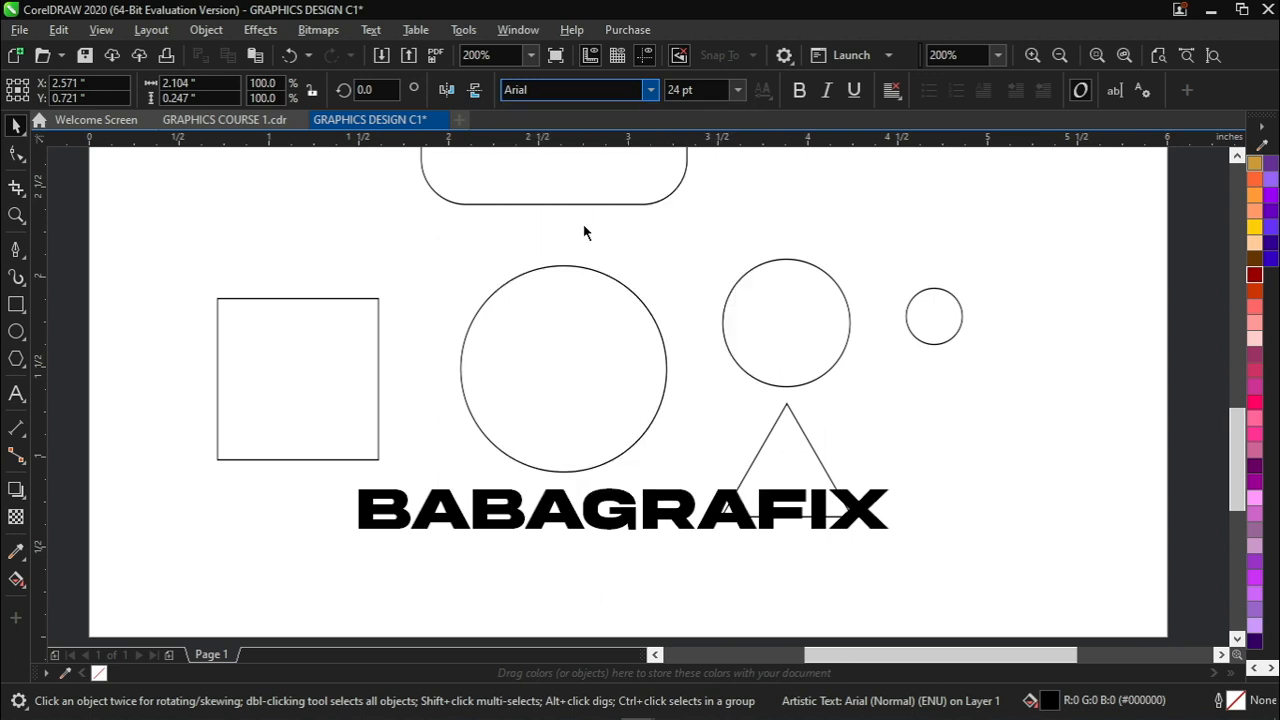
left_click_drag(623, 519, 609, 466)
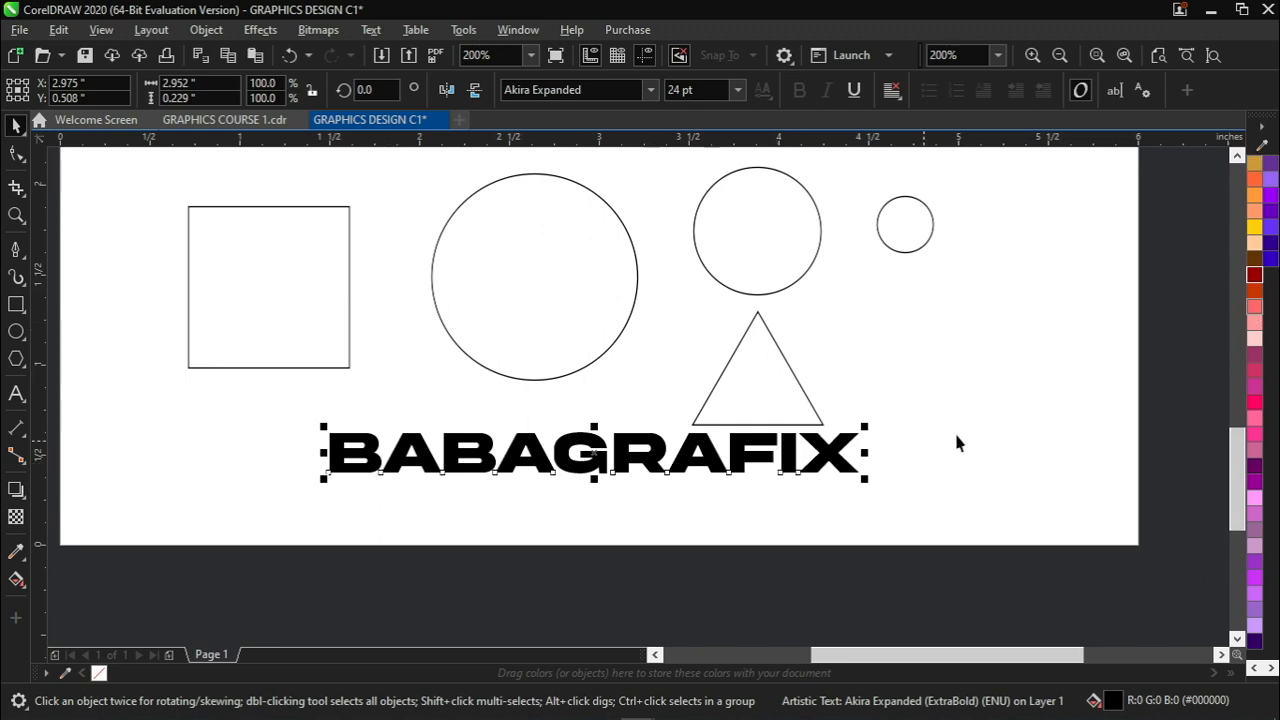
scroll(1275, 240, "up", 5)
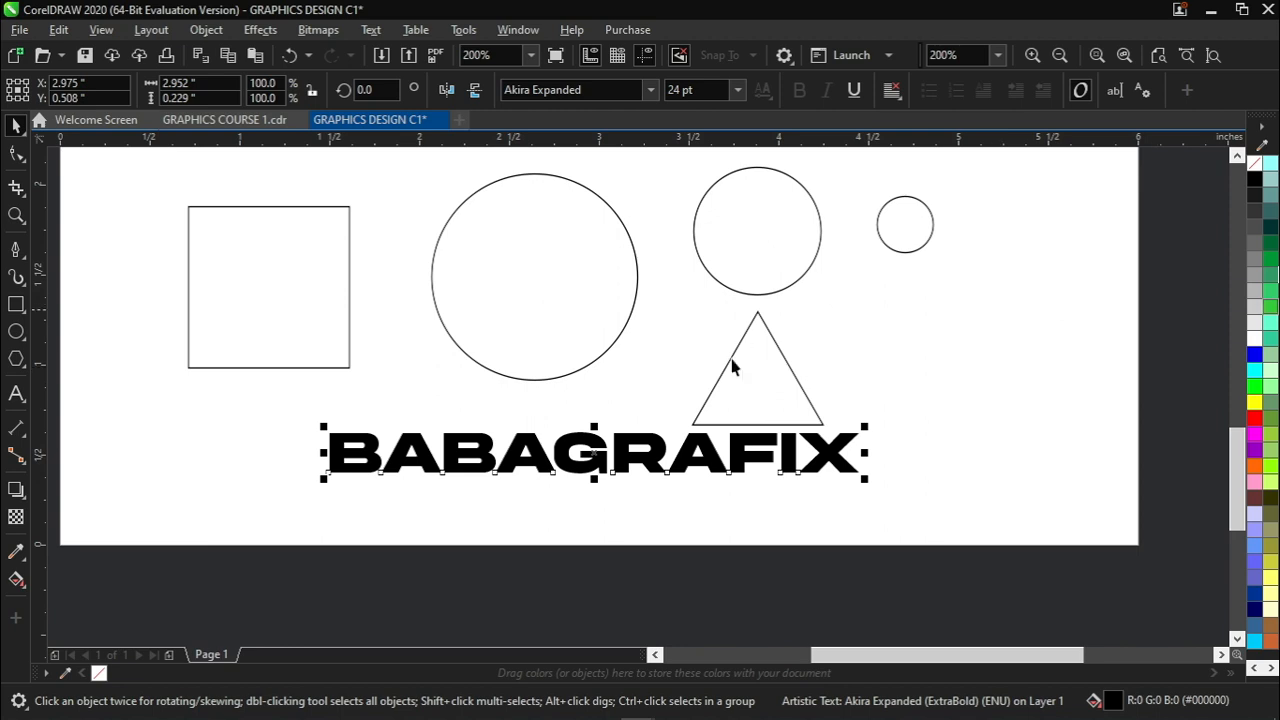
Browse the colour palette and fill the BABAGRAFIX text with dark purple (#330066)
left_click_drag(645, 429, 721, 431)
left_click_drag(884, 461, 865, 459)
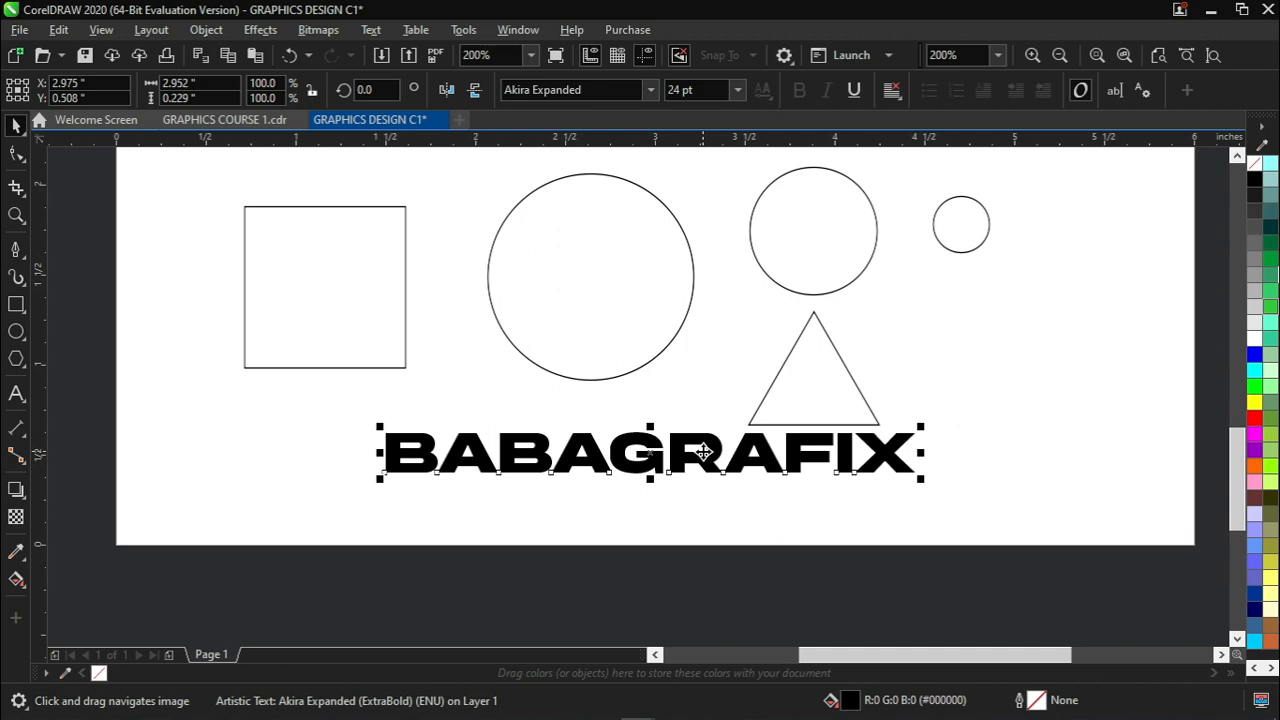
scroll(703, 452, "down", 4)
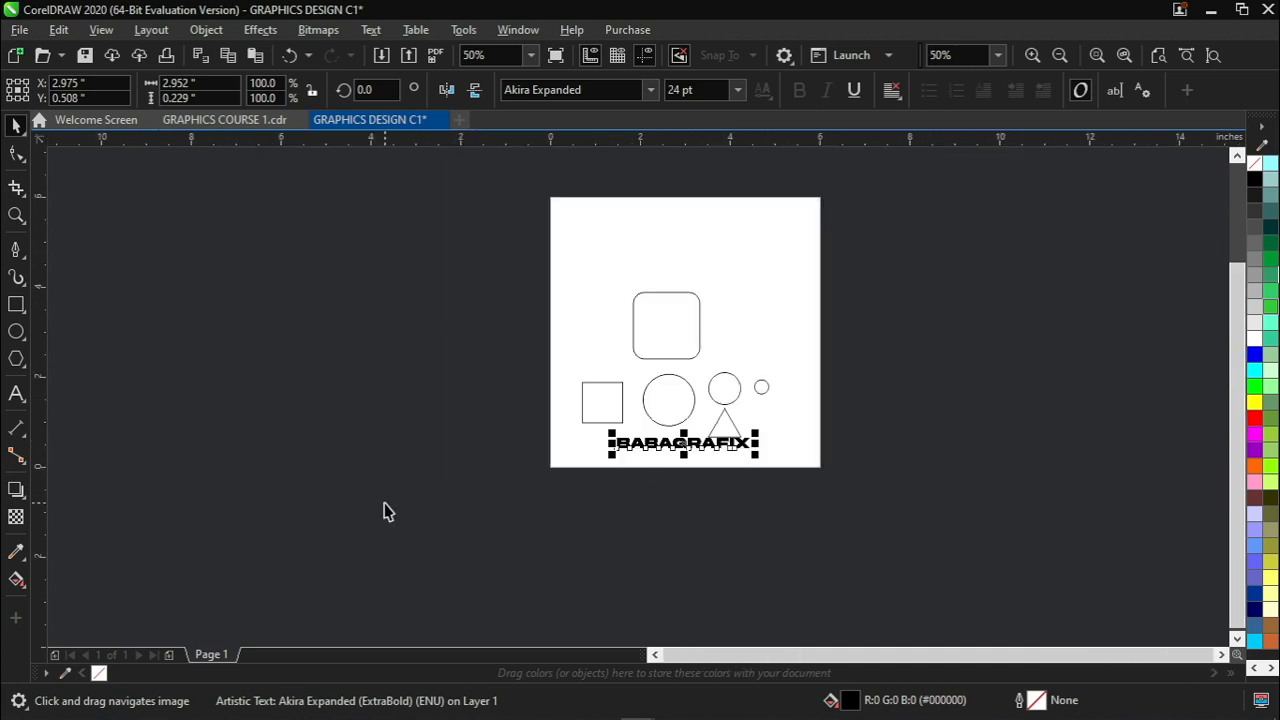
scroll(1268, 380, "down", 5)
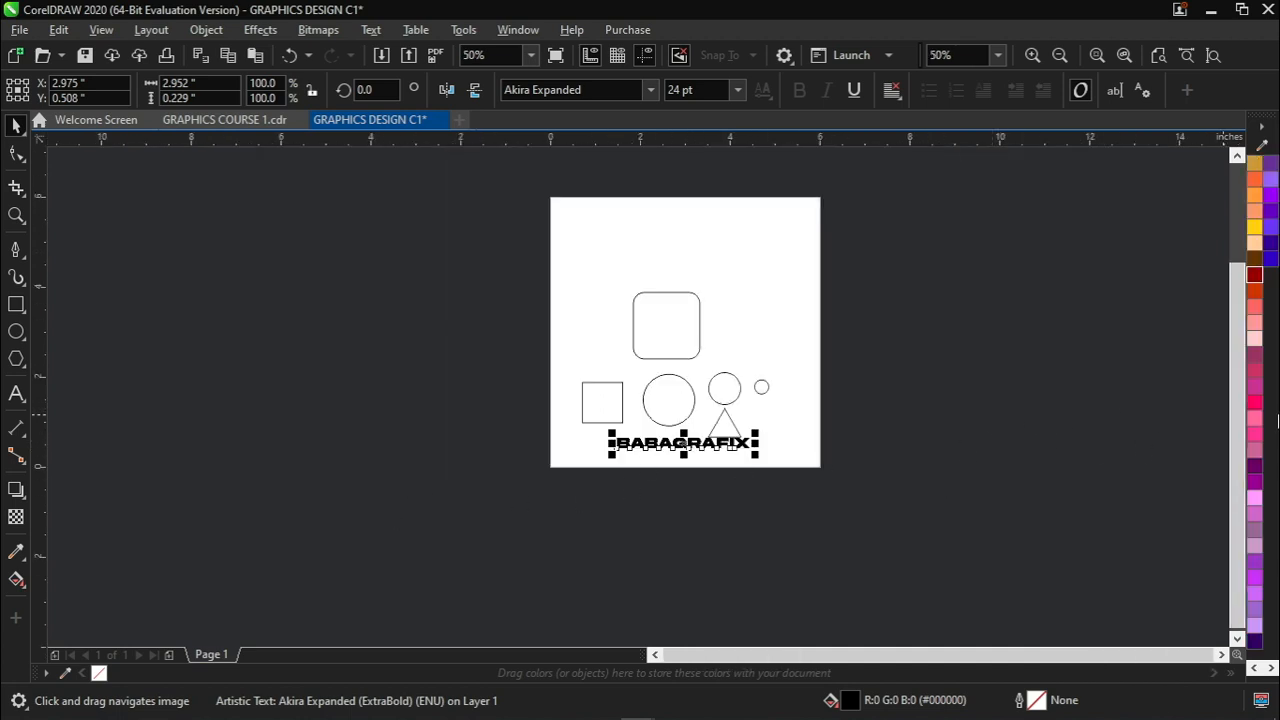
scroll(1268, 370, "up", 5)
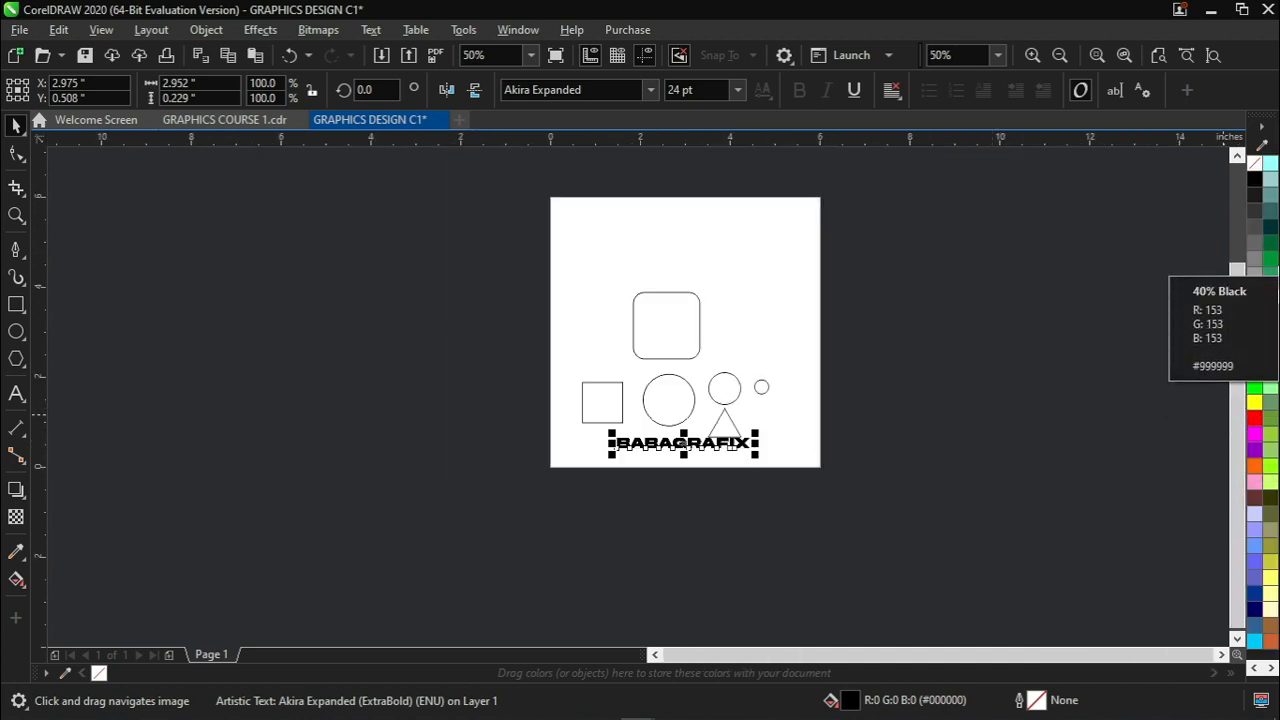
scroll(1276, 270, "down", 5)
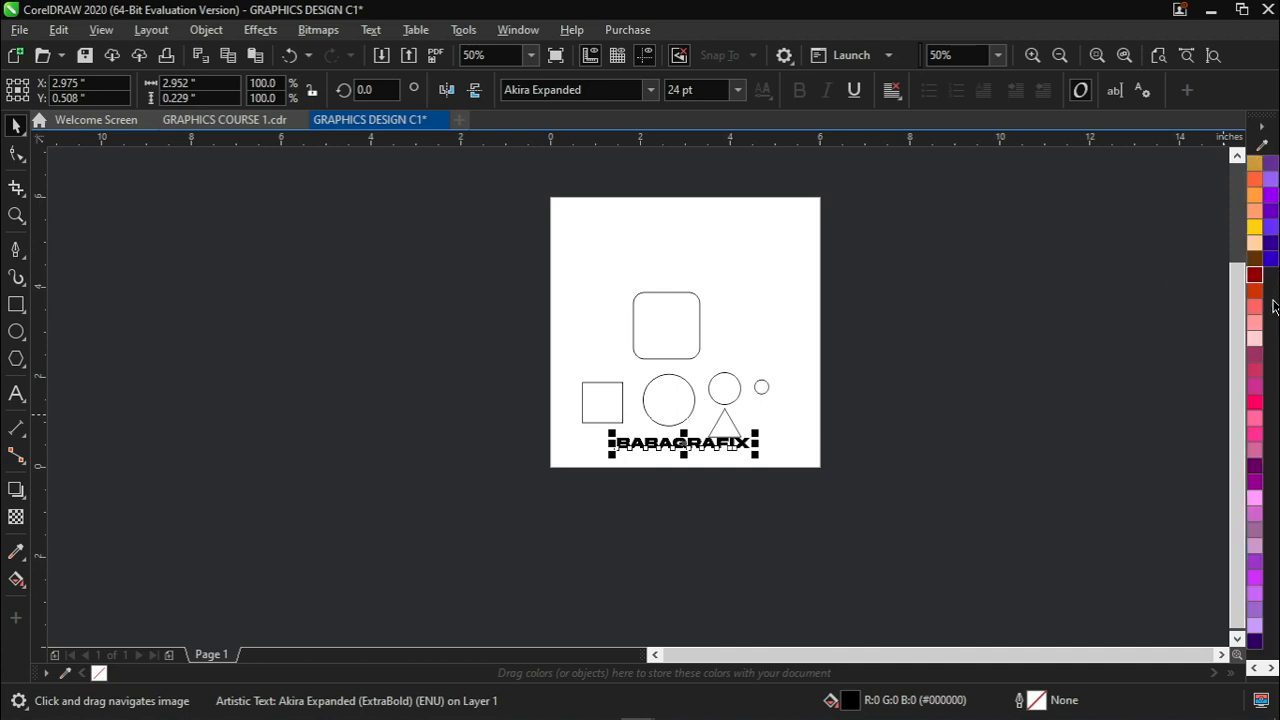
scroll(709, 451, "up", 2)
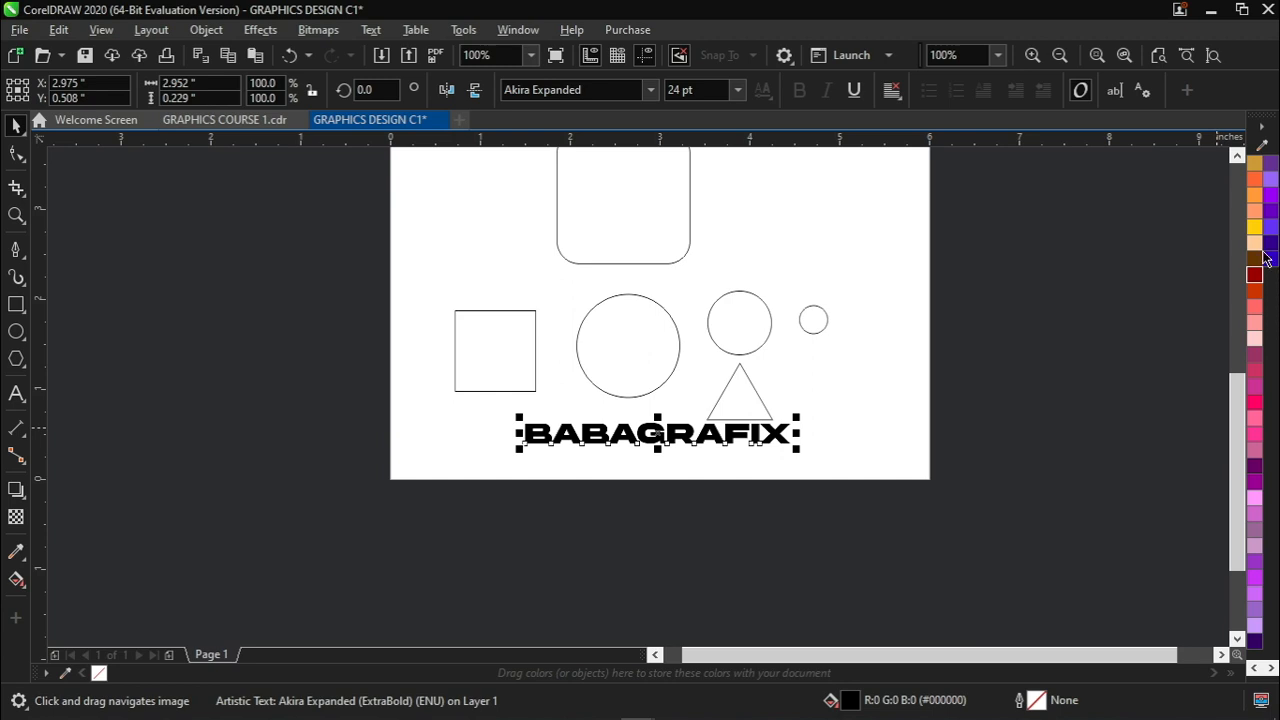
scroll(1255, 425, "up", 3)
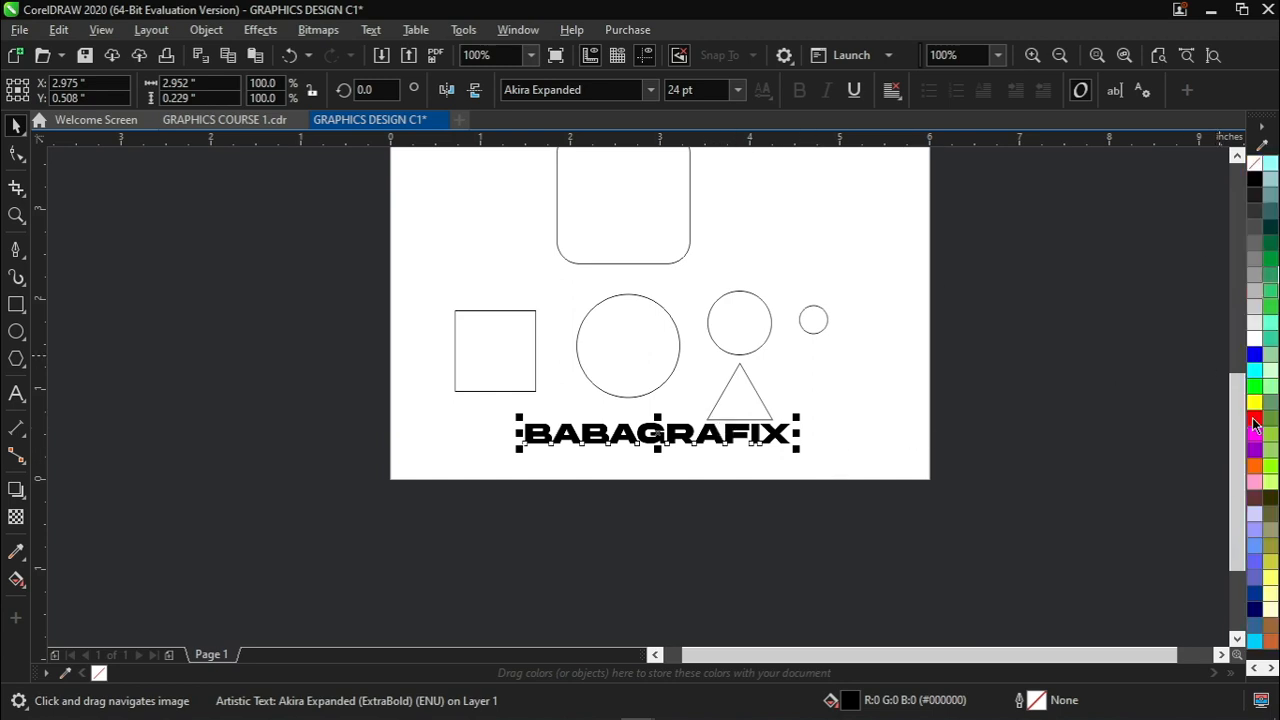
scroll(1260, 420, "down", 3)
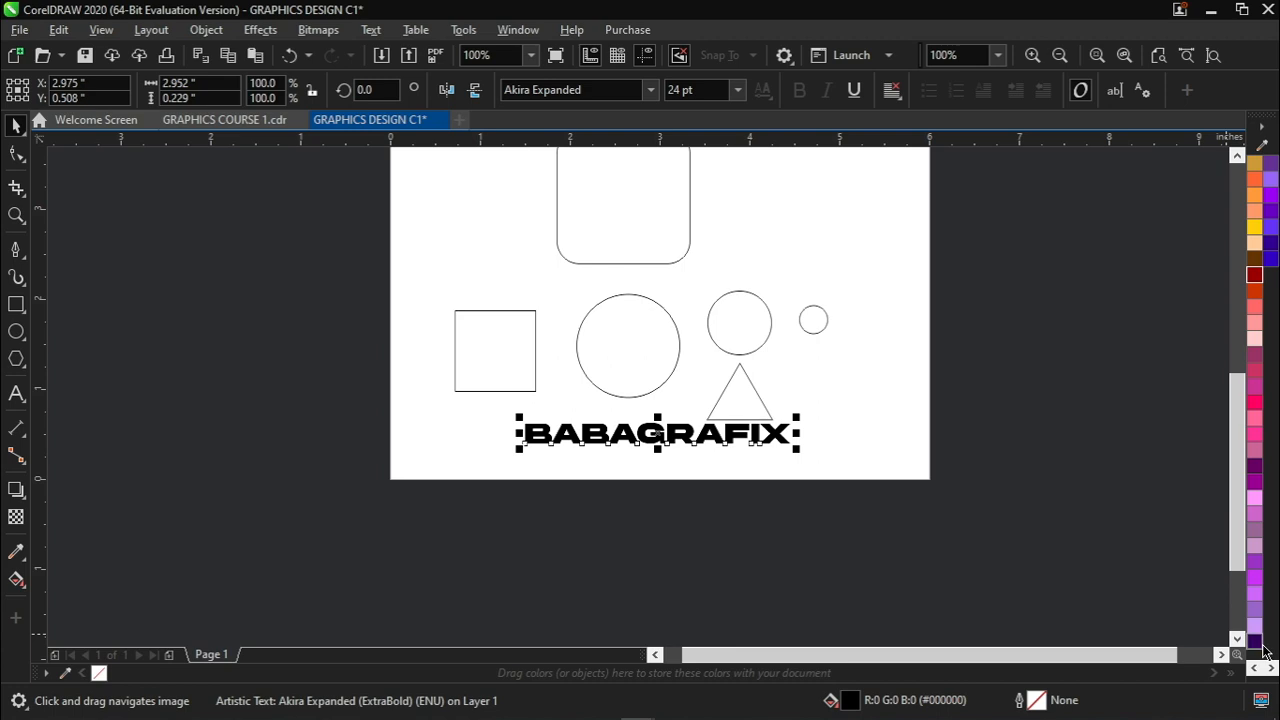
left_click(1256, 641)
scroll(730, 436, "up", 3)
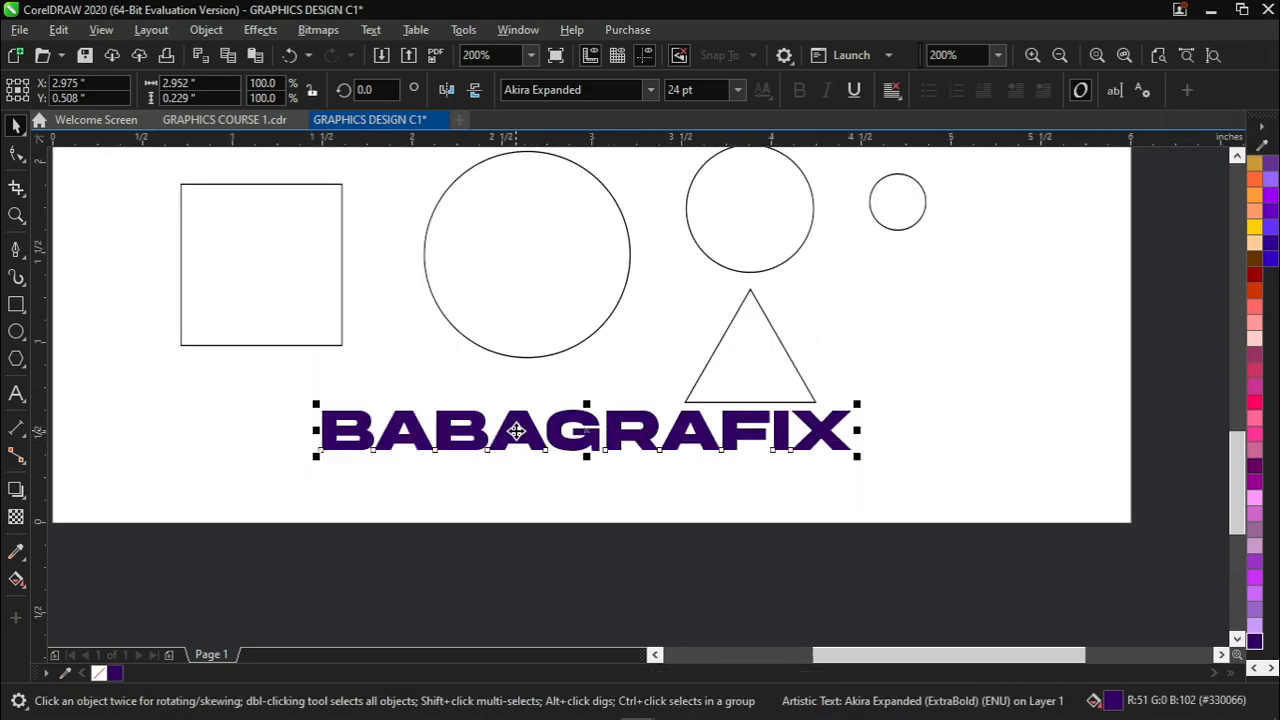
Add a drop shadow falling straight down from the BABAGRAFIX text, offset about 0.05 inch
left_click_drag(517, 431, 567, 424)
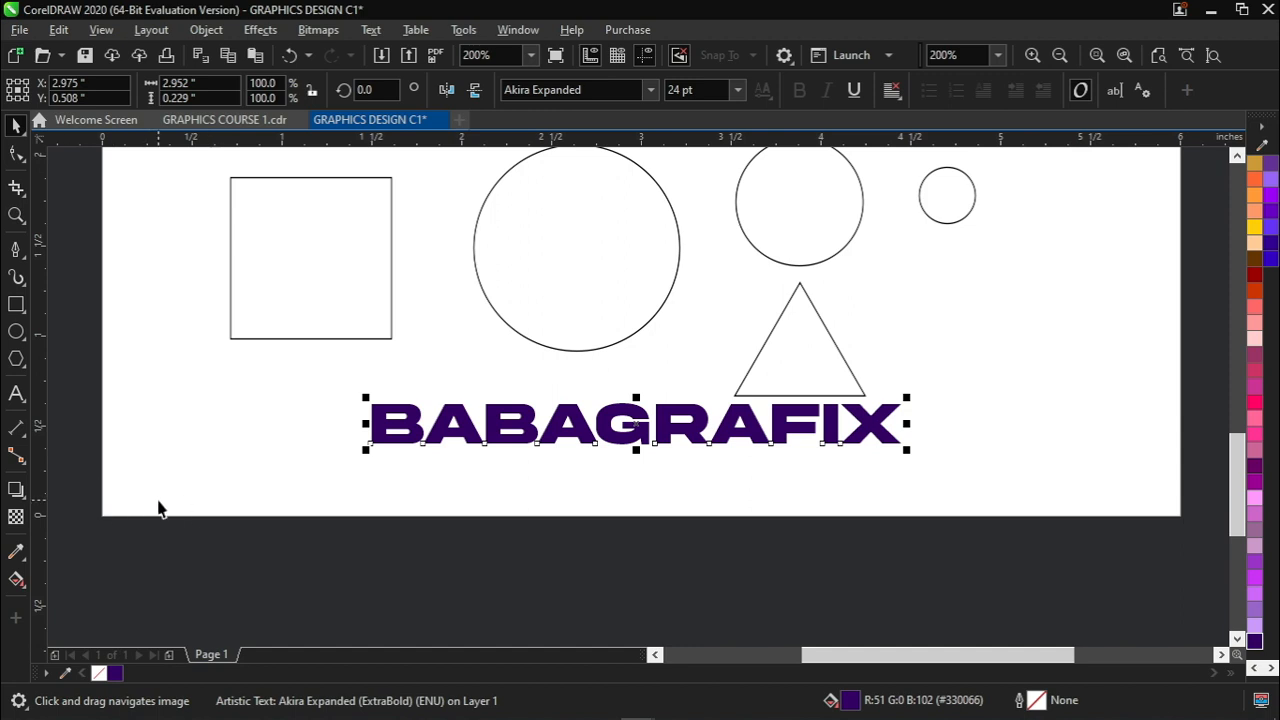
left_click_drag(158, 500, 194, 480)
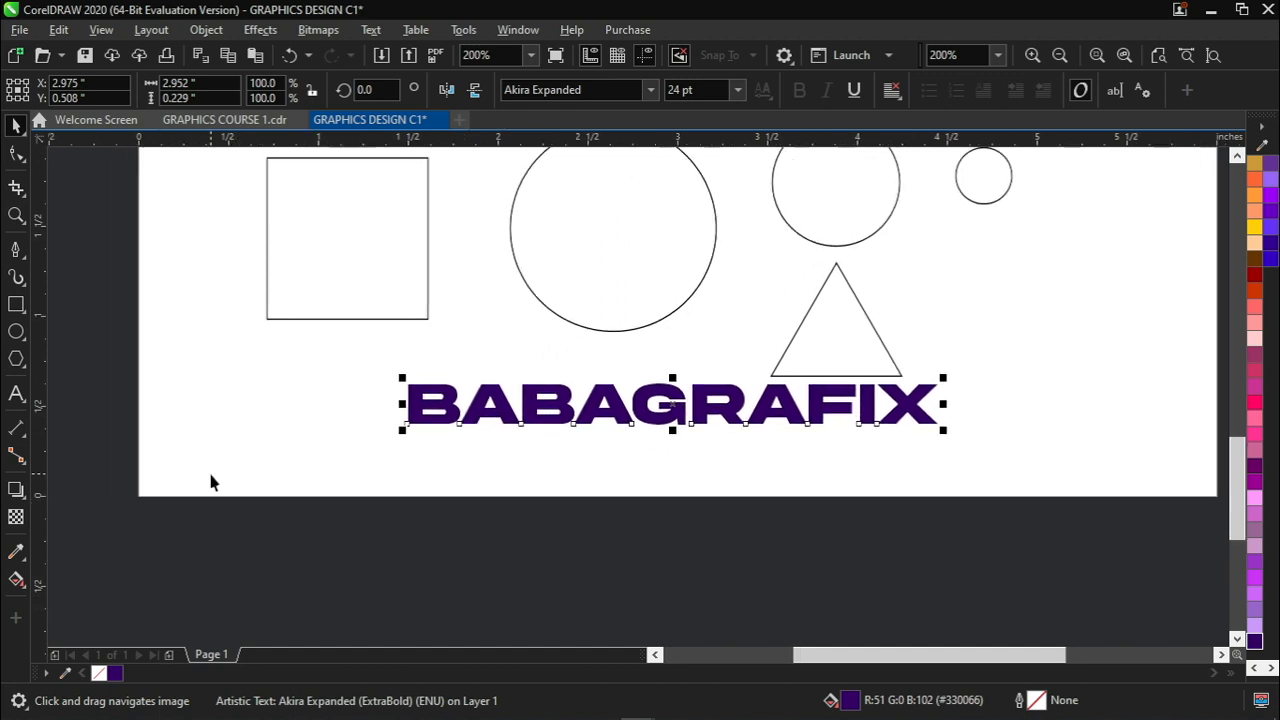
left_click(23, 493)
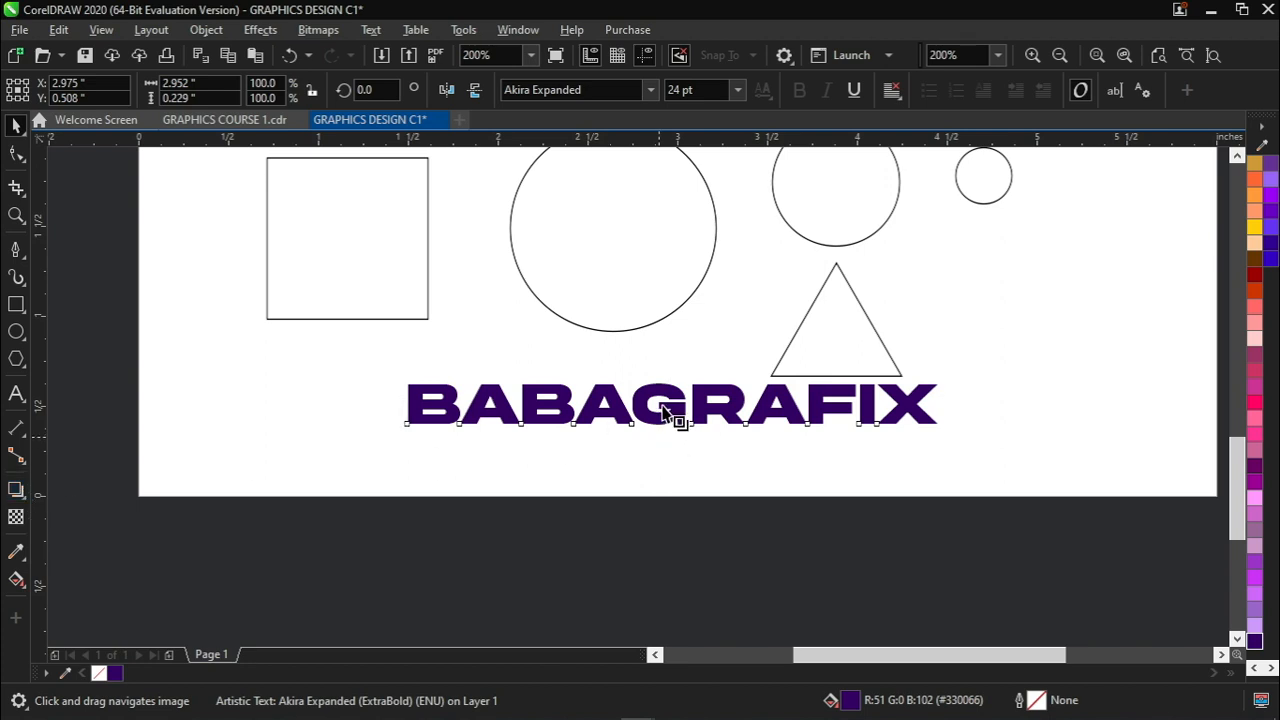
left_click_drag(657, 417, 673, 437)
scroll(673, 428, "up", 2)
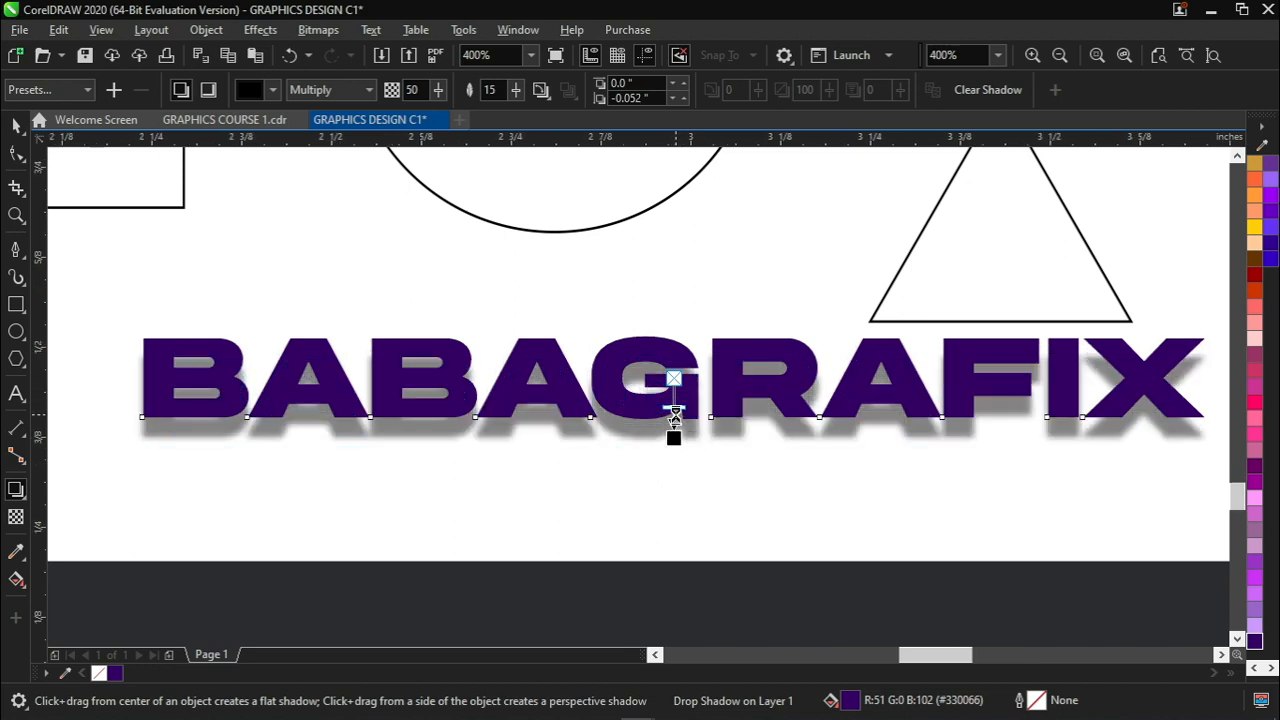
Lower the text shadow's opacity to 30 and shorten its vertical offset to about -0.029 inch
scroll(676, 408, "up", 1)
left_click_drag(671, 404, 671, 379)
left_click_drag(672, 461, 674, 451)
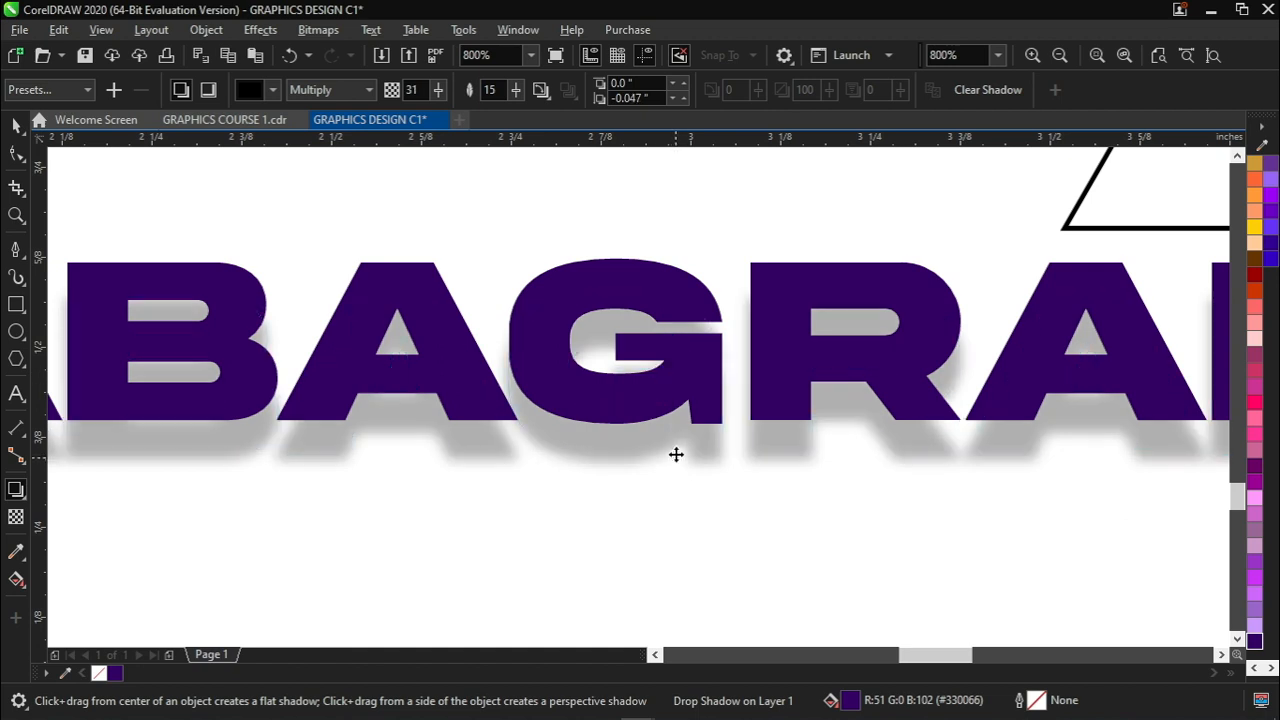
mouse_move(681, 386)
left_mouse_down()
mouse_move(675, 403)
mouse_move(674, 375)
left_mouse_up()
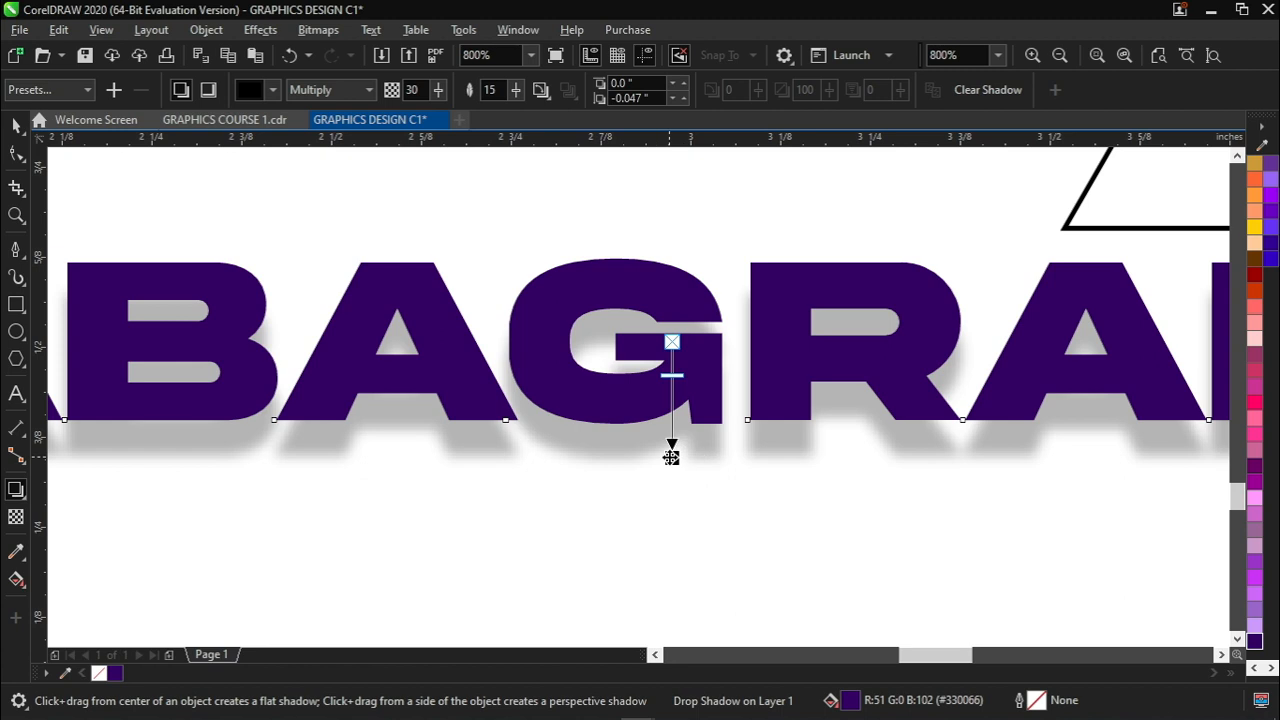
left_click_drag(671, 457, 671, 444)
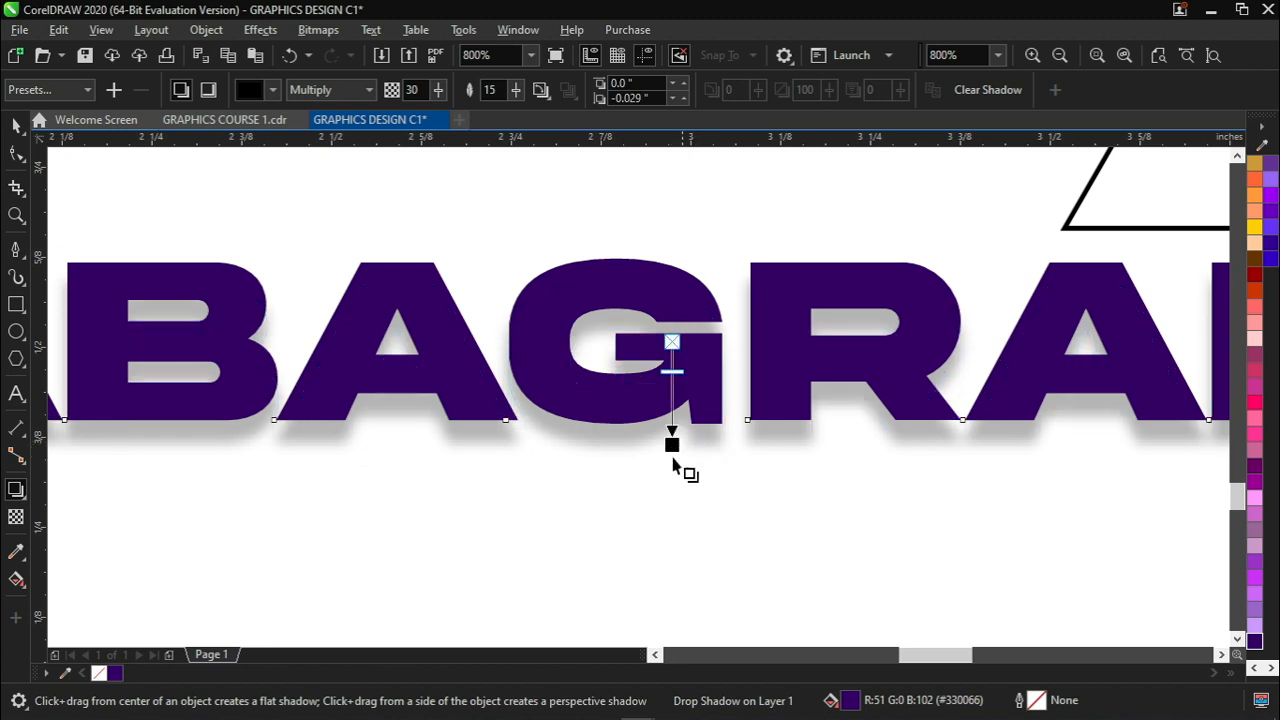
scroll(672, 460, "down", 4)
Clear the drop shadow from the BABAGRAFIX text
key("space")
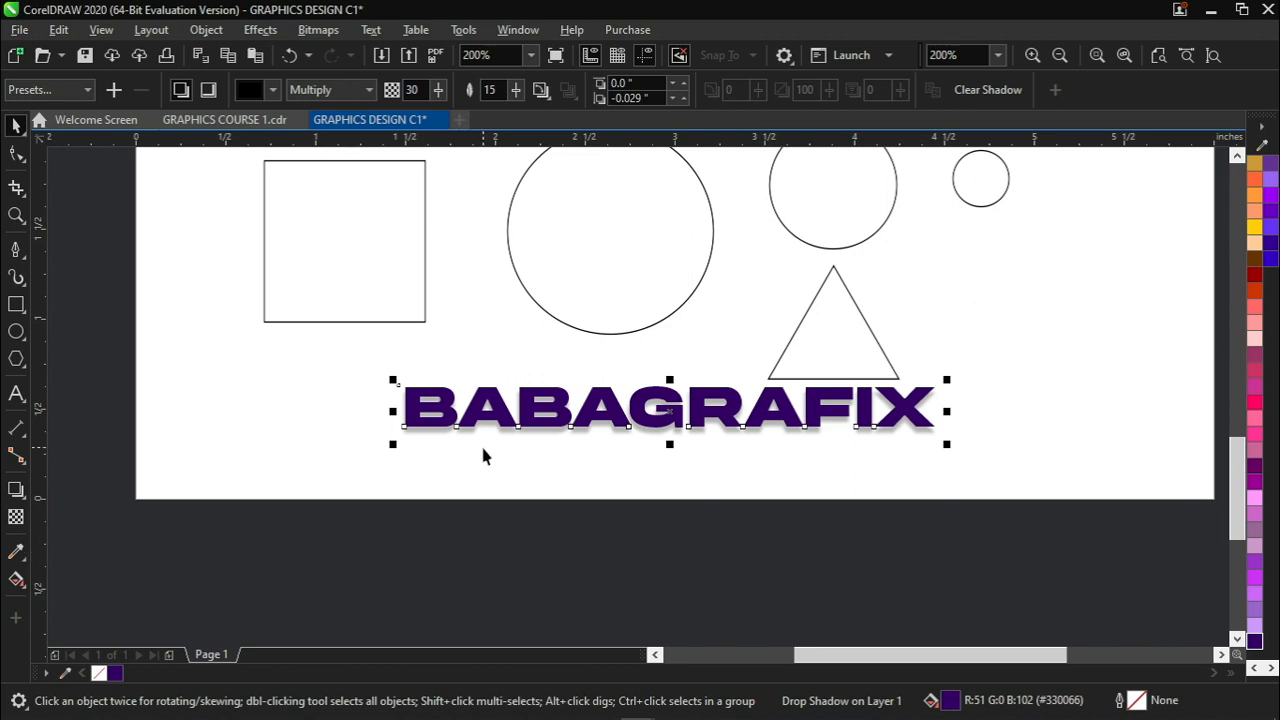
key("space")
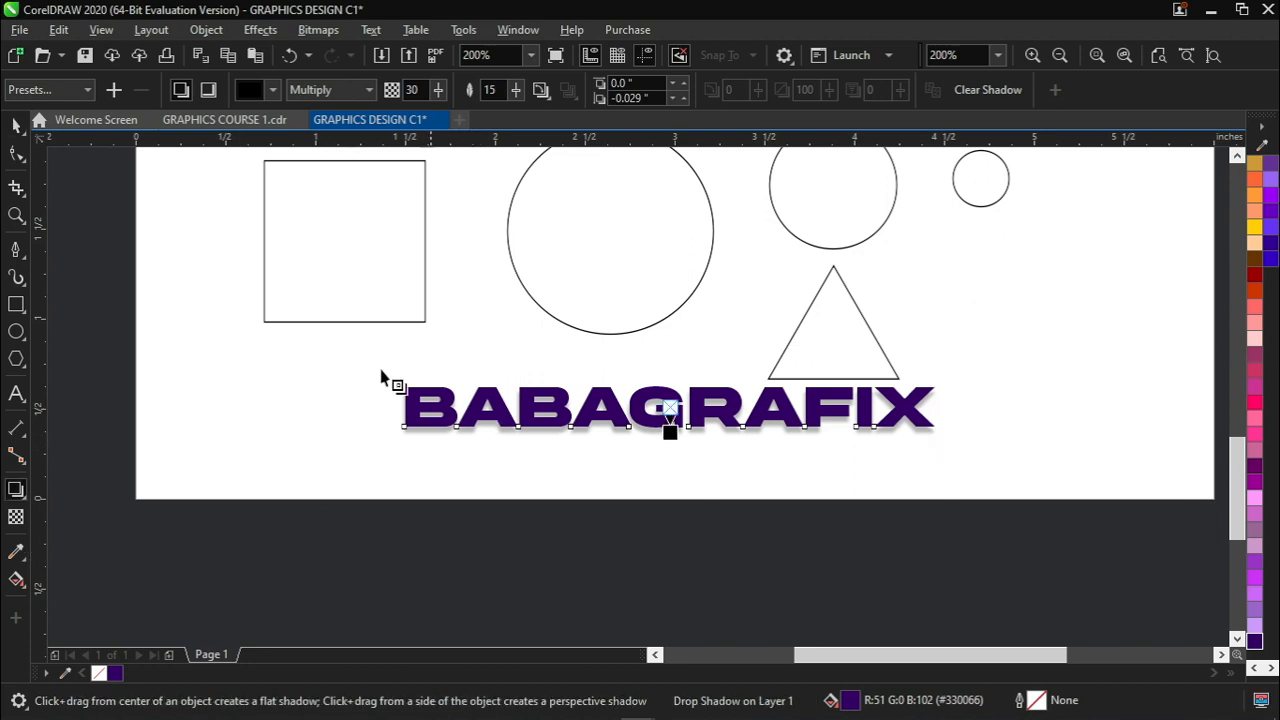
left_click(973, 89)
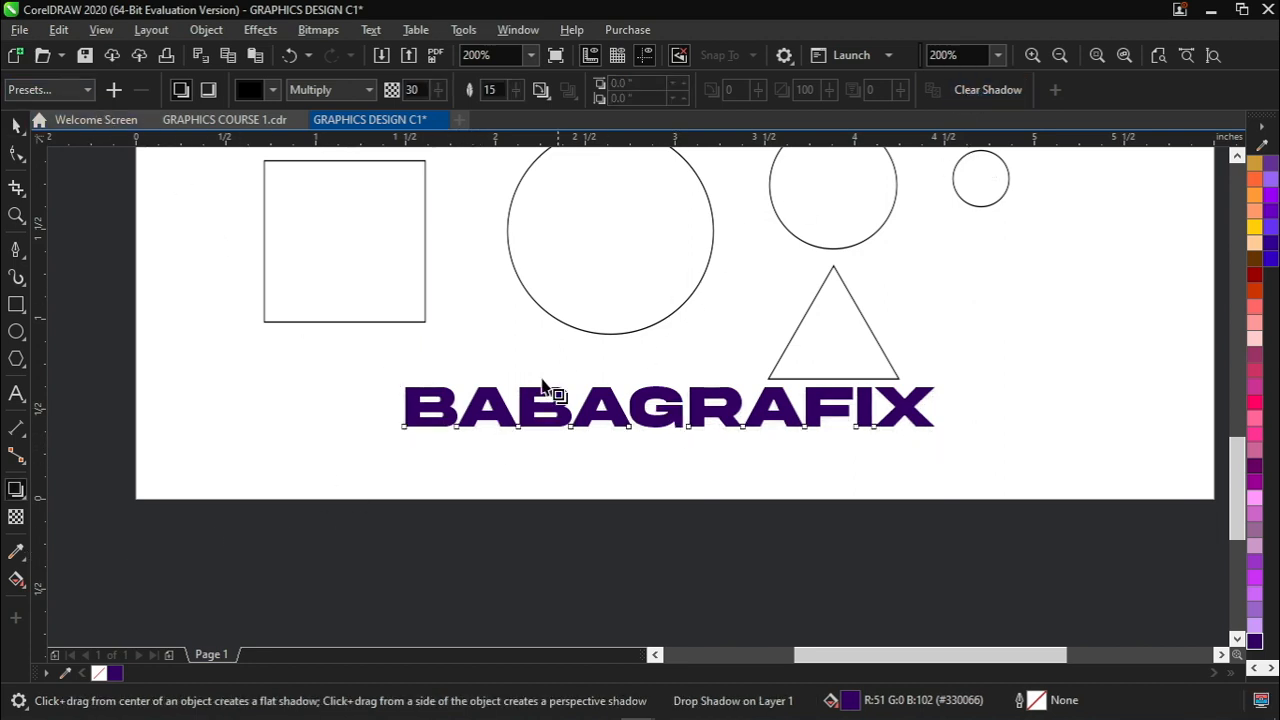
Apply a uniform transparency of 80 to the BABAGRAFIX text with the Transparency tool
left_click(15, 517)
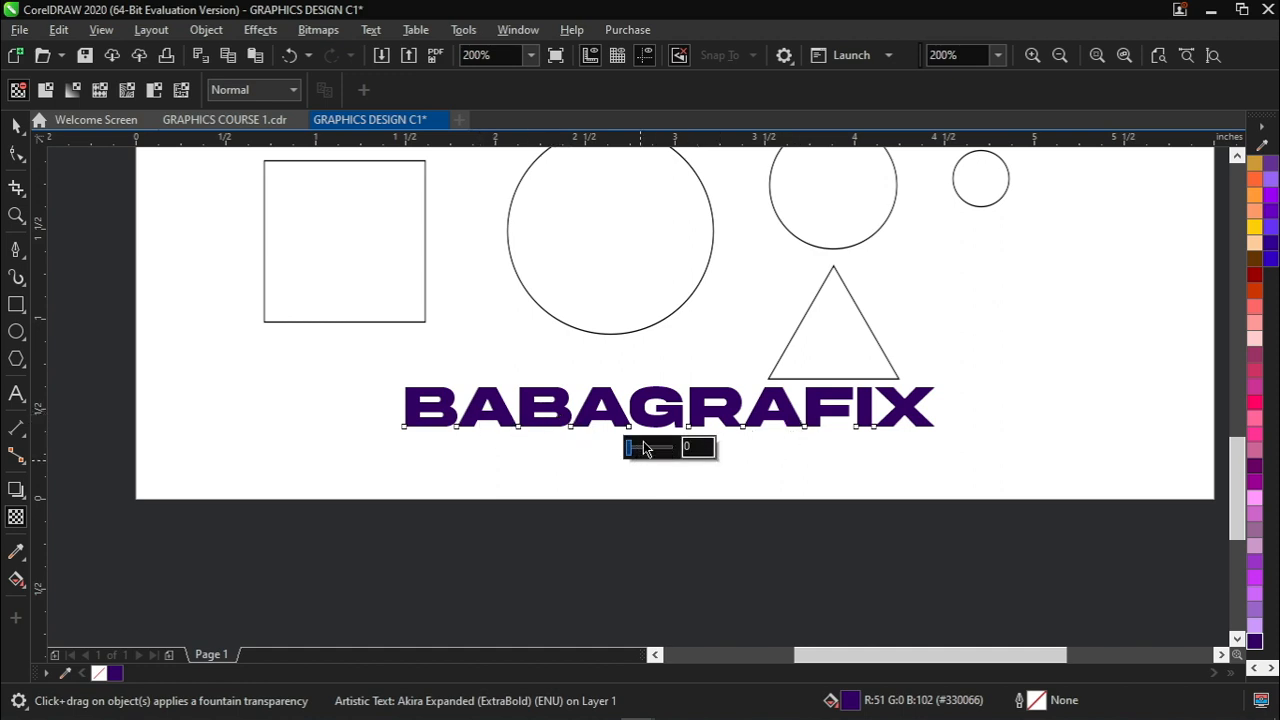
mouse_move(643, 443)
left_mouse_down()
mouse_move(668, 446)
mouse_move(650, 462)
left_mouse_up()
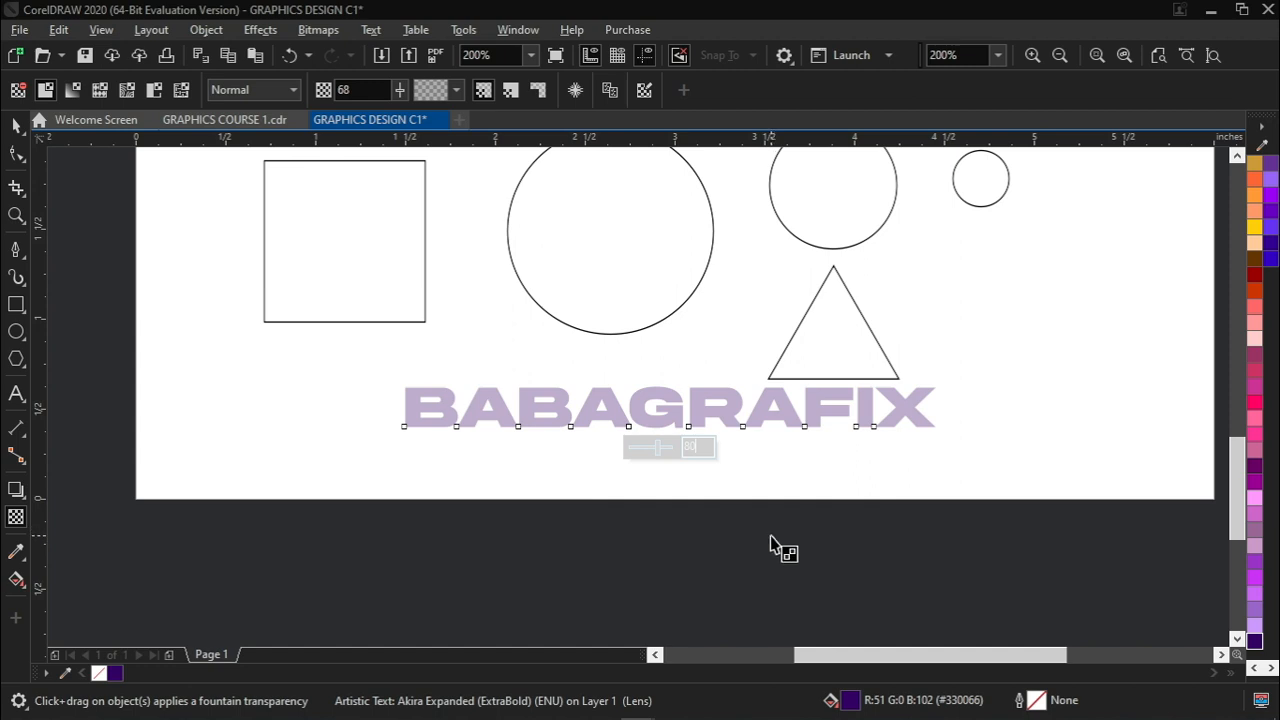
key("Return")
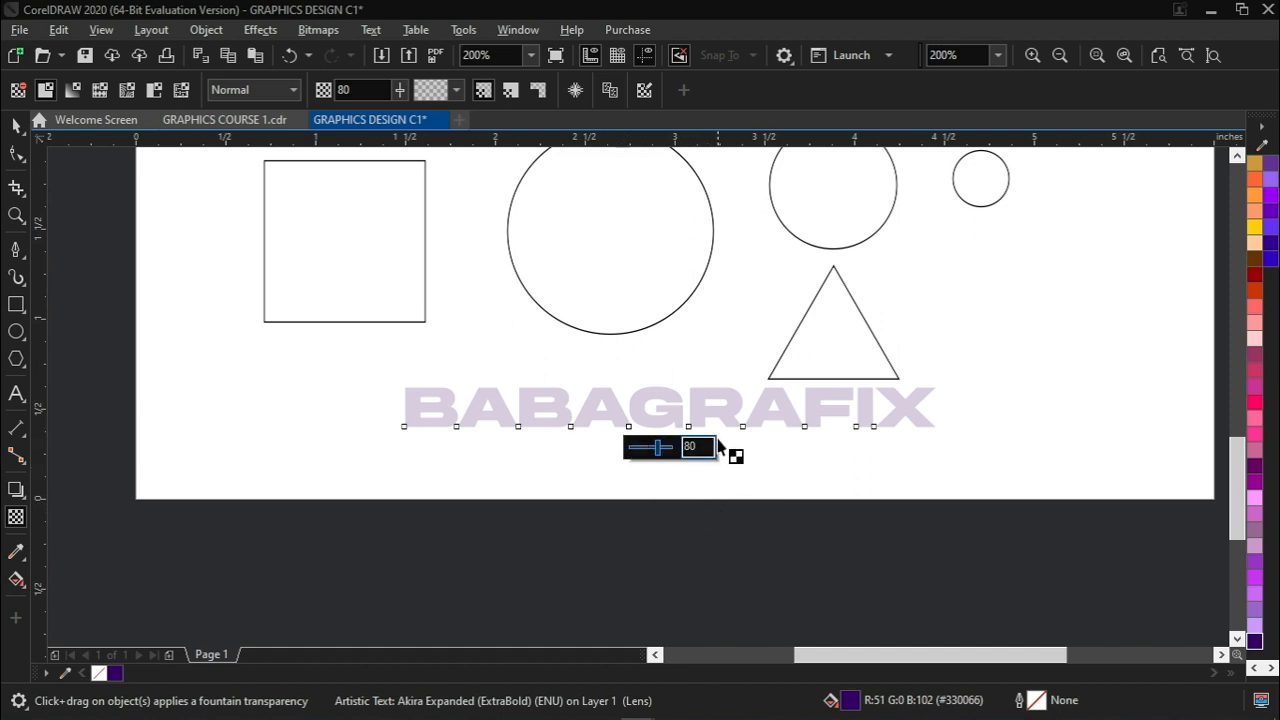
Set the BABAGRAFIX text's transparency back to 0 and deselect the text
double_click(692, 444)
type("0")
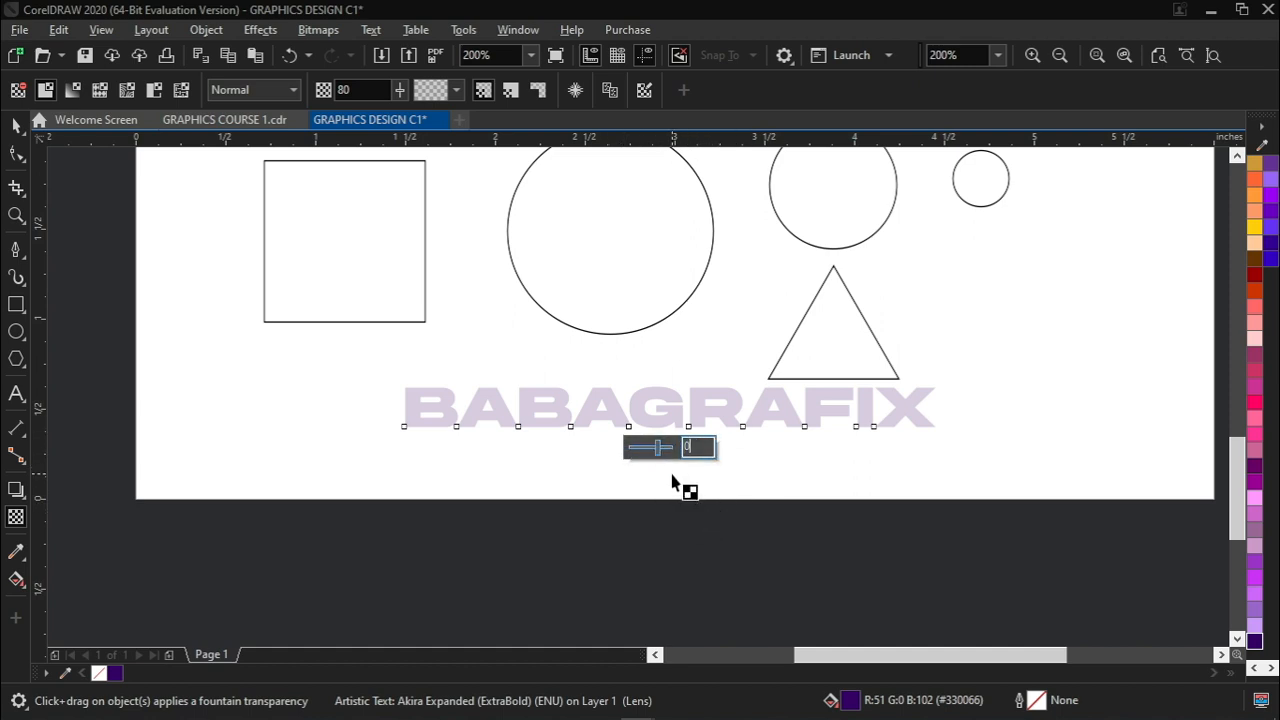
key("Return")
left_click(16, 125)
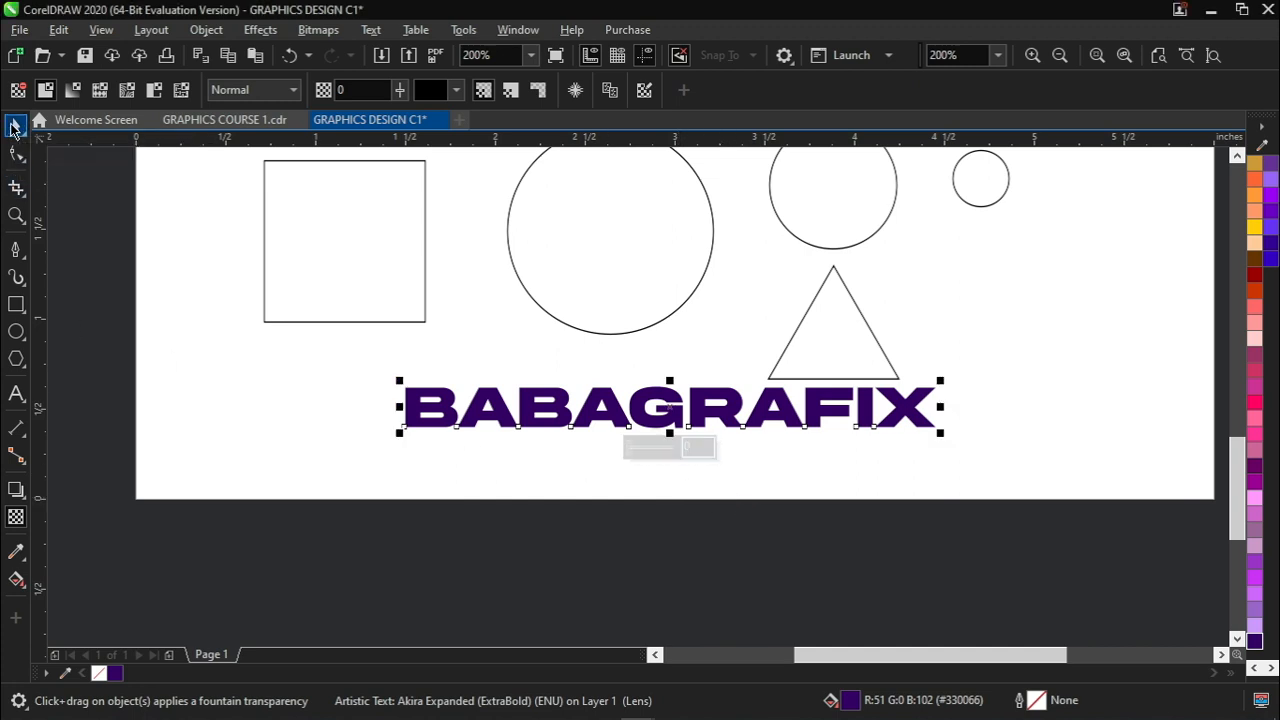
left_click(557, 574)
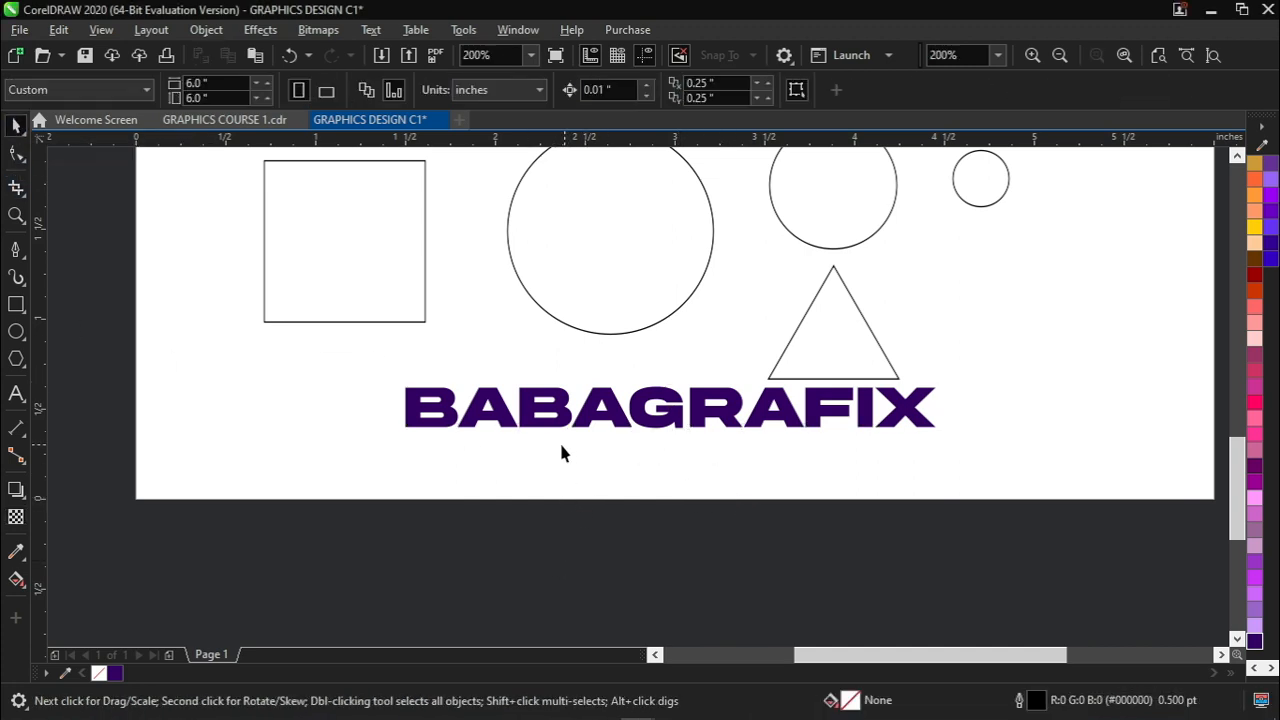
left_click(18, 553)
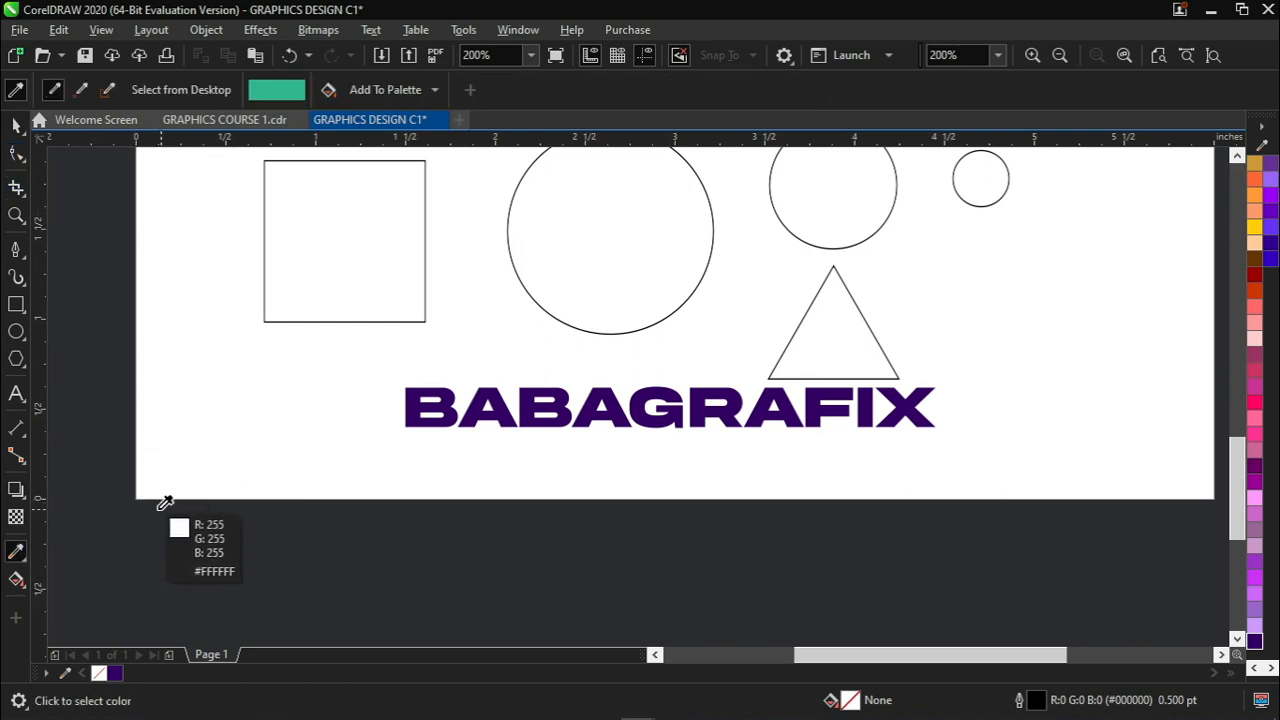
key("space")
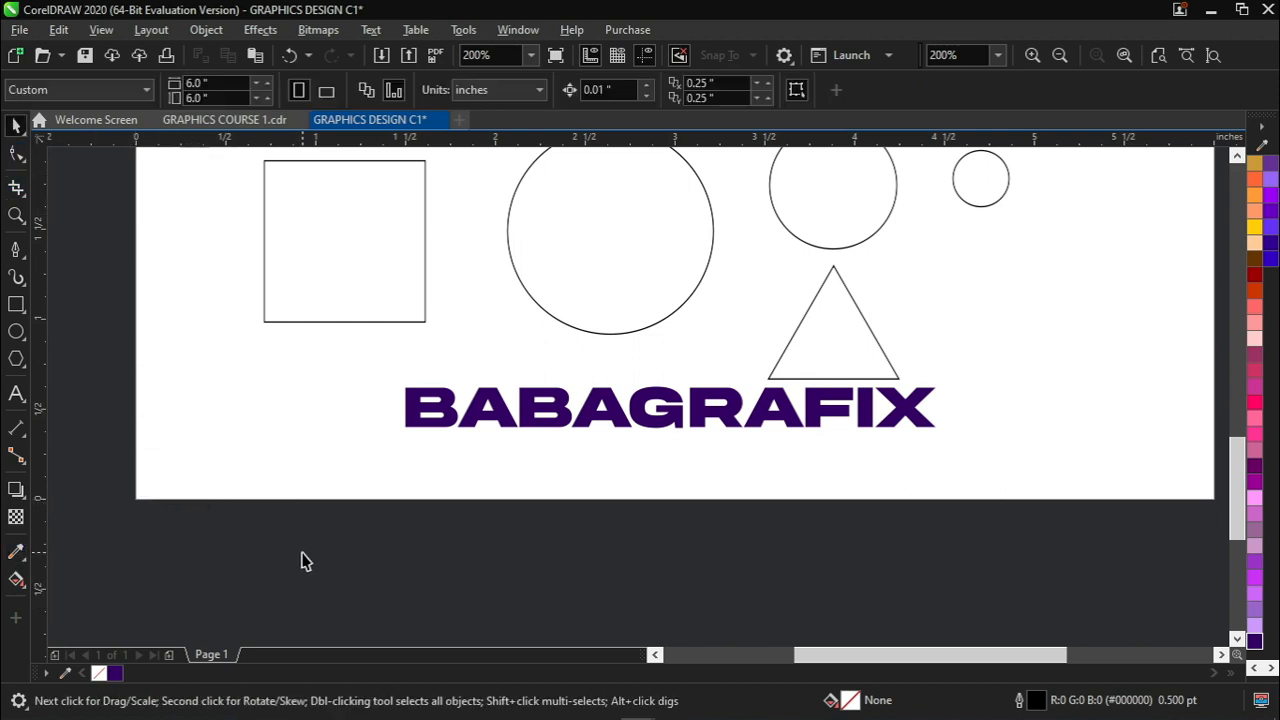
Fill the square with Deep Yellow and the large circle with orange-red
left_click(326, 320)
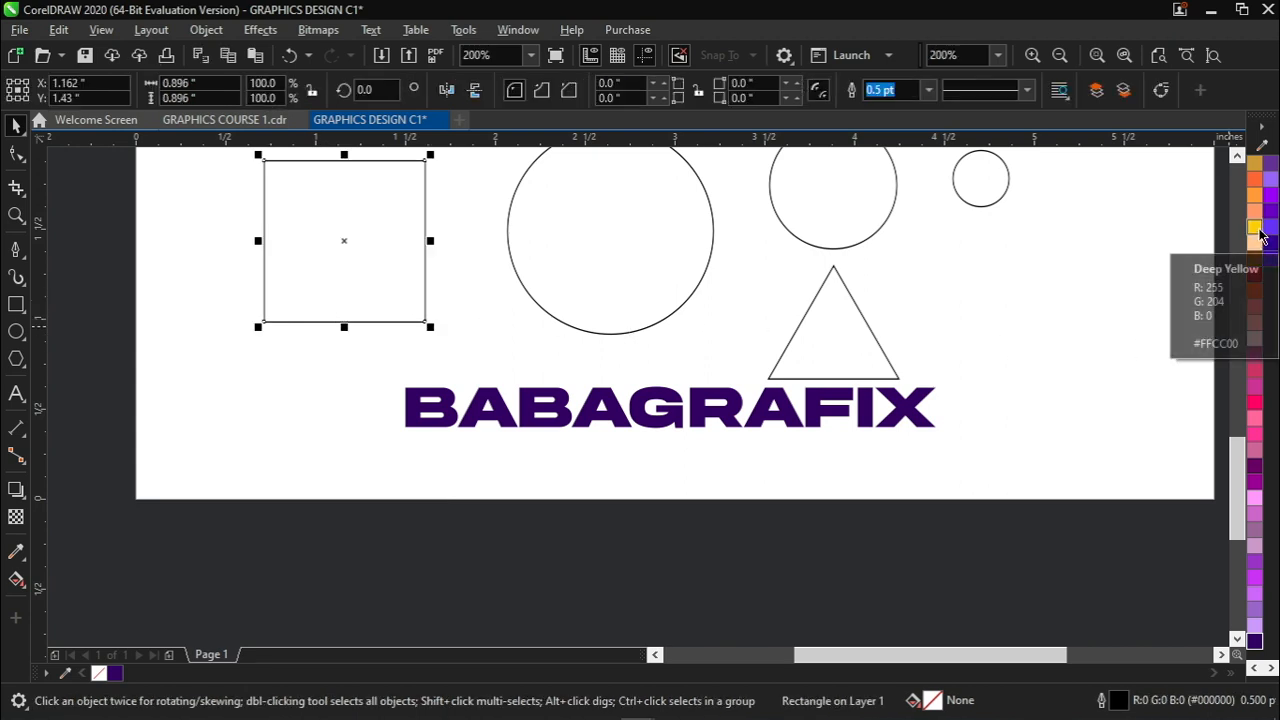
left_click(1257, 230)
left_click(608, 295)
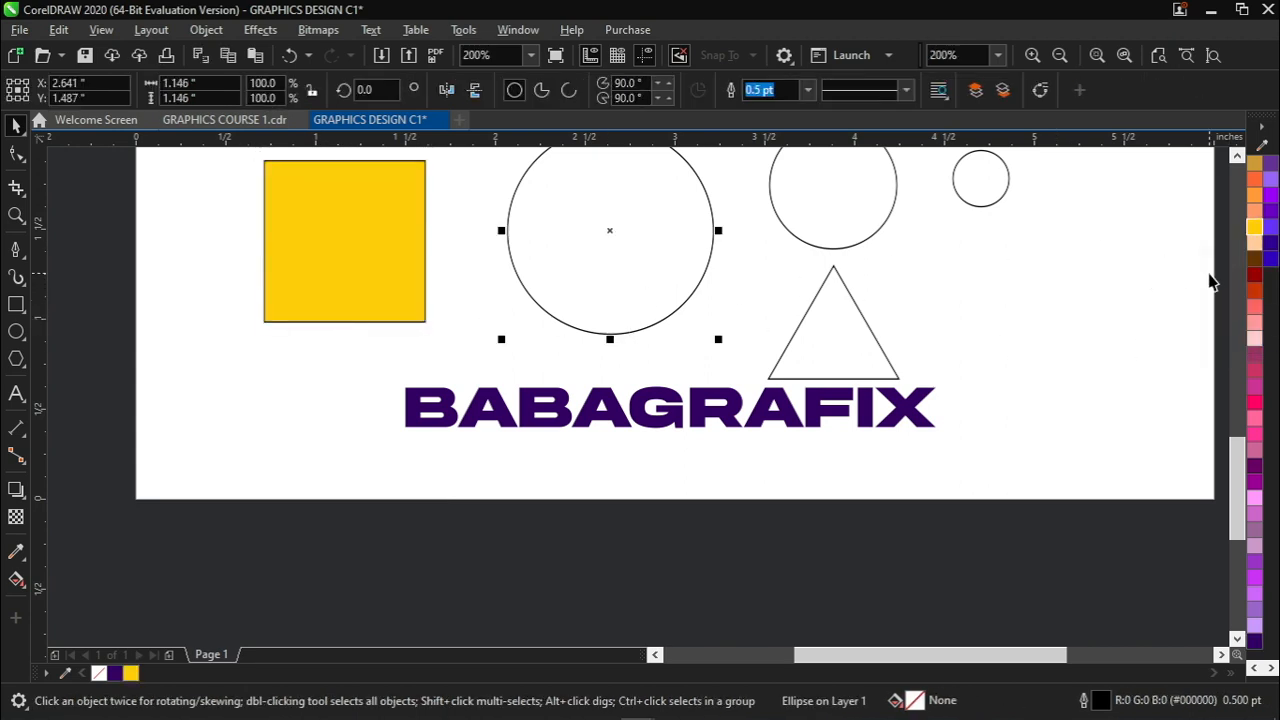
left_click(1255, 292)
Fill the medium circle with bright violet and the small circle with Magenta, and deselect everything
left_click(824, 191)
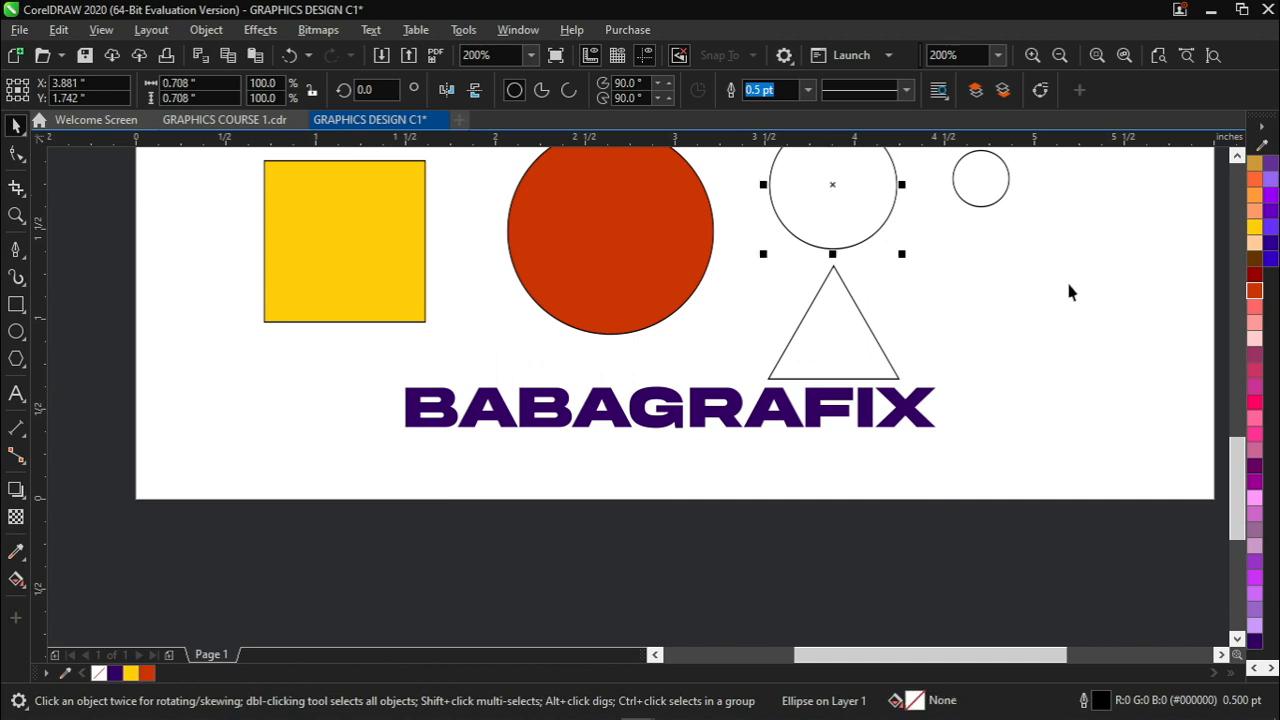
left_click(1270, 200)
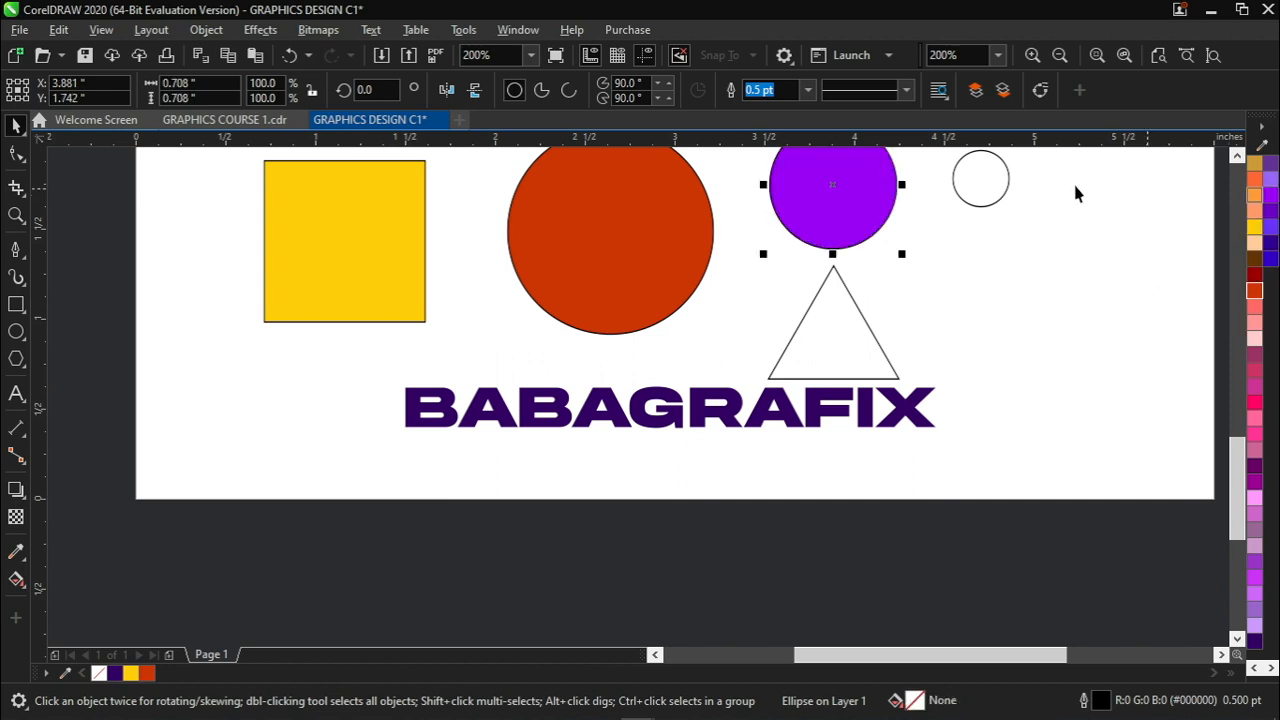
left_click(994, 166)
scroll(1270, 468, "up", 5)
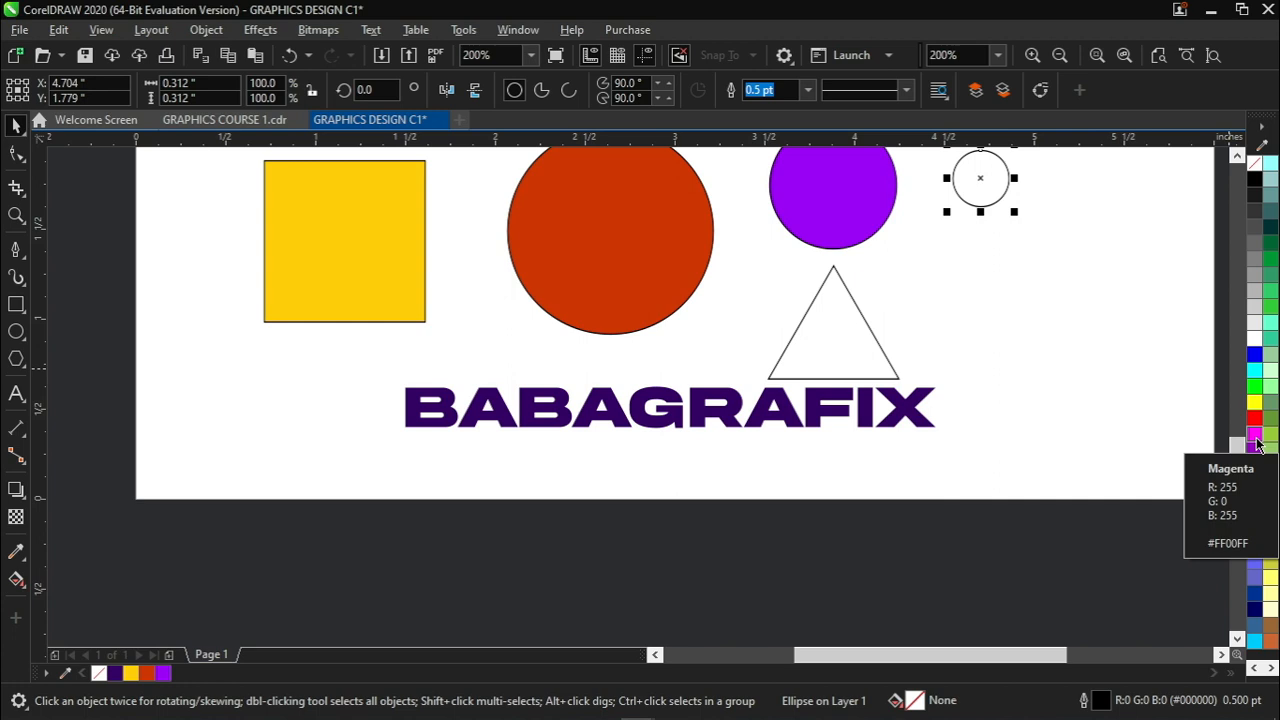
left_click(1256, 443)
left_click(760, 505)
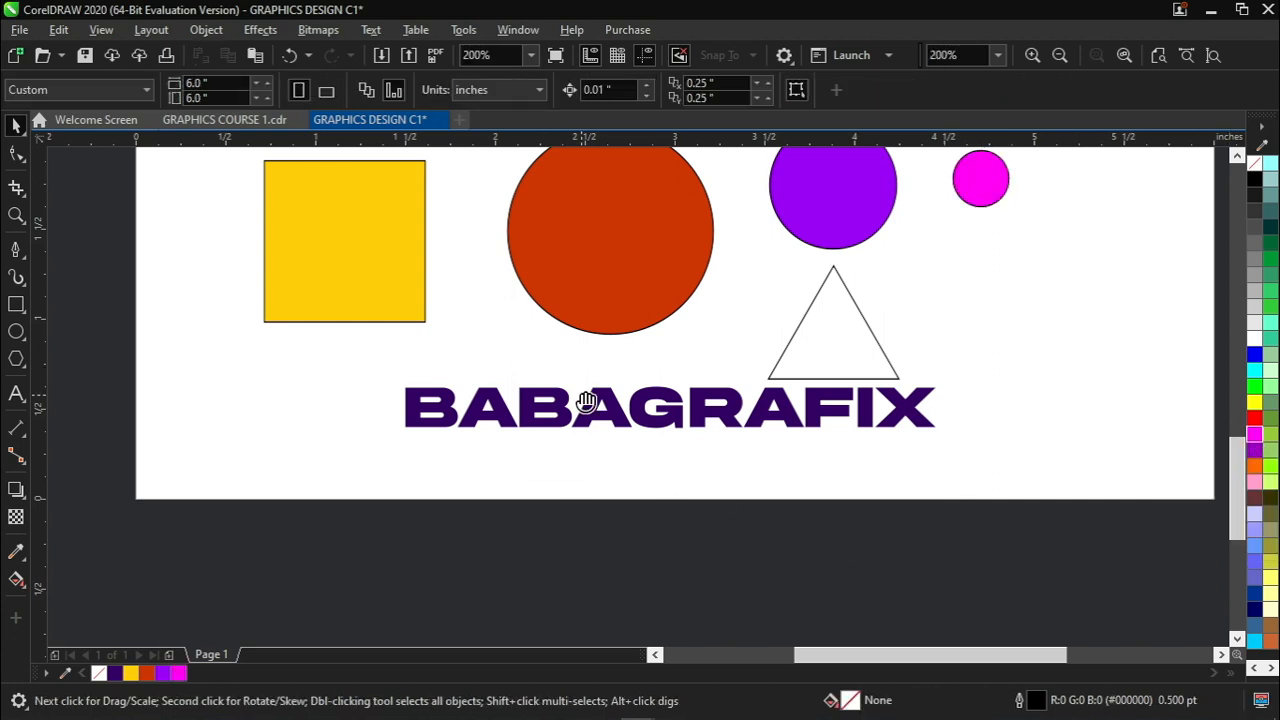
Sample the square's yellow with the Color Eyedropper and apply it as the fill of the empty triangle
left_click_drag(586, 402, 573, 438)
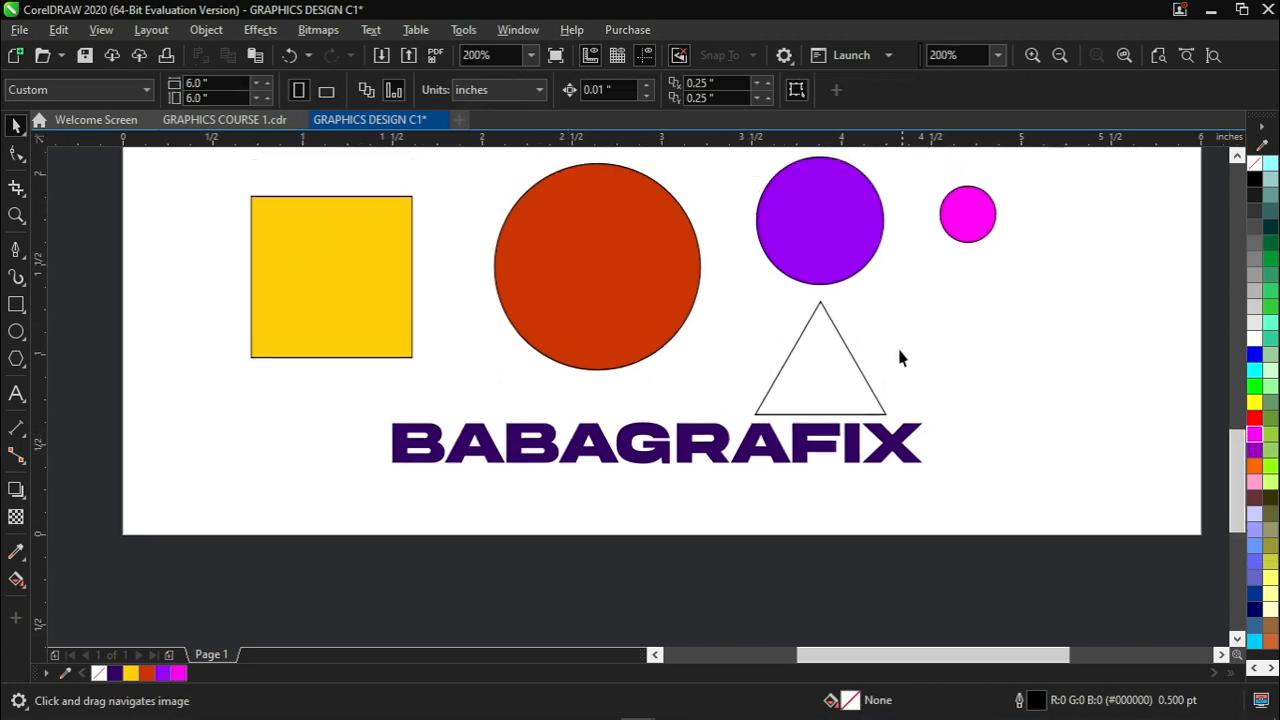
left_click(790, 374)
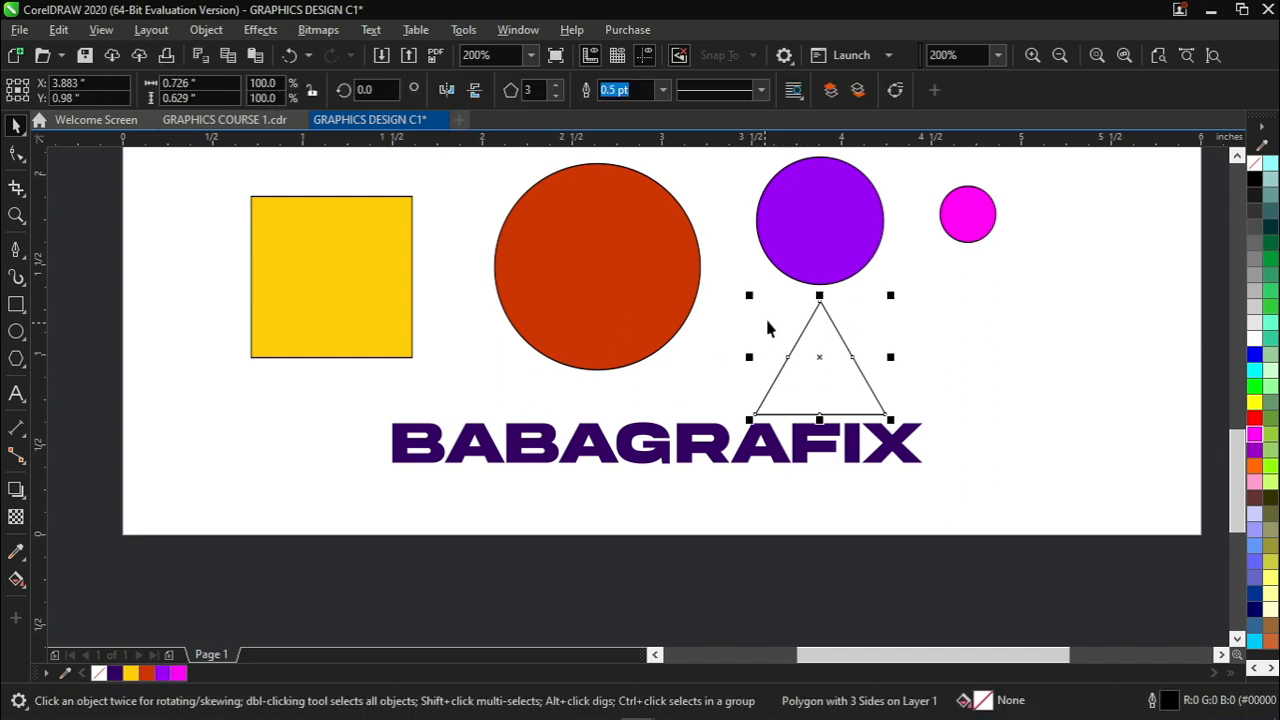
left_click(339, 299)
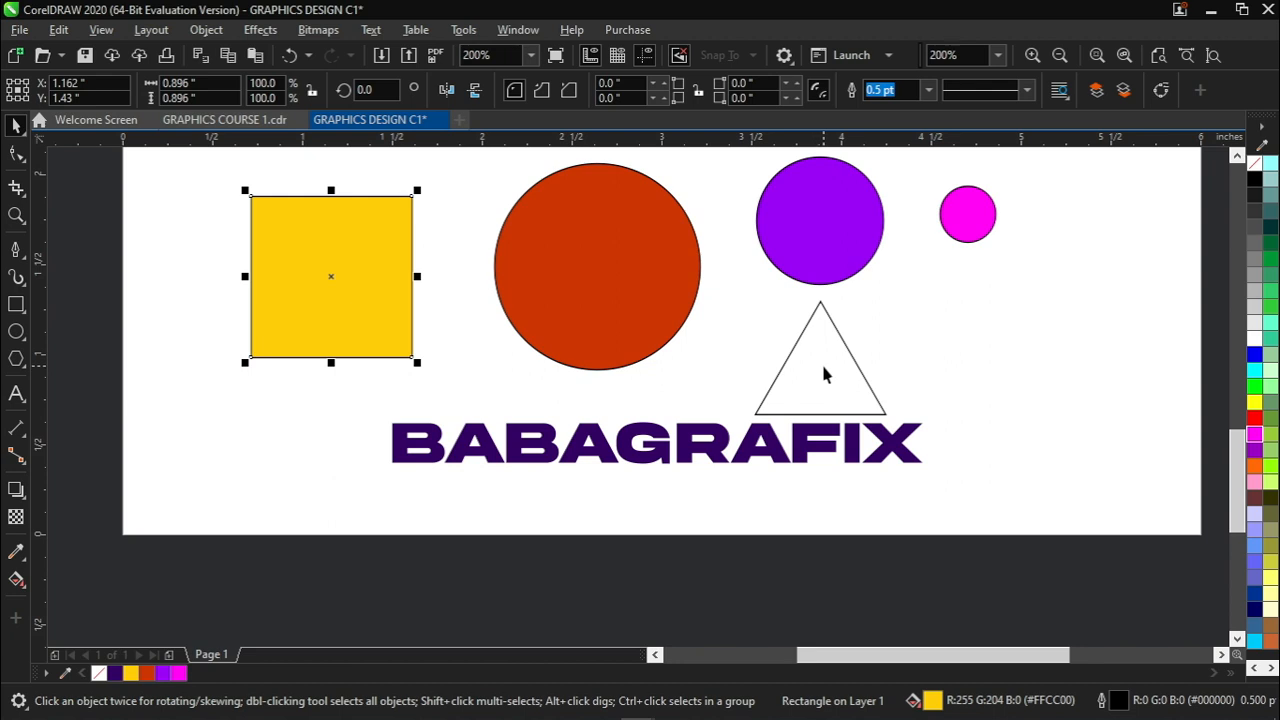
left_click(17, 552)
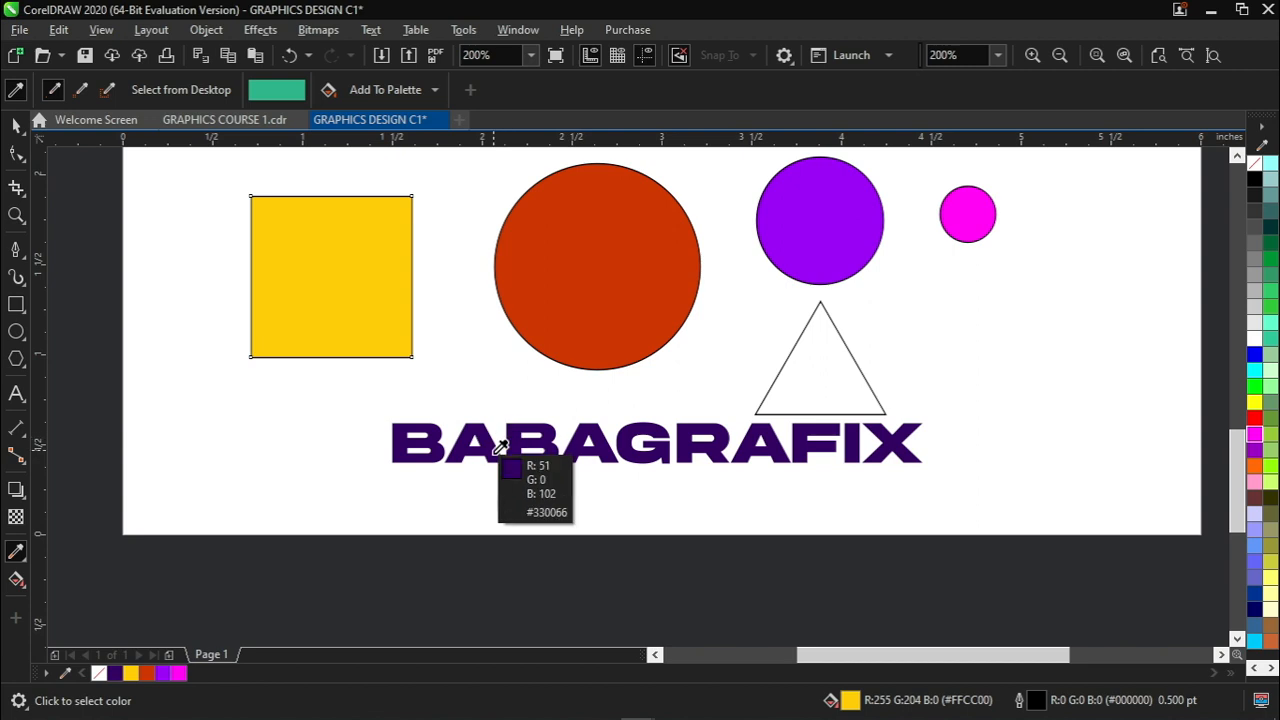
left_click(342, 228)
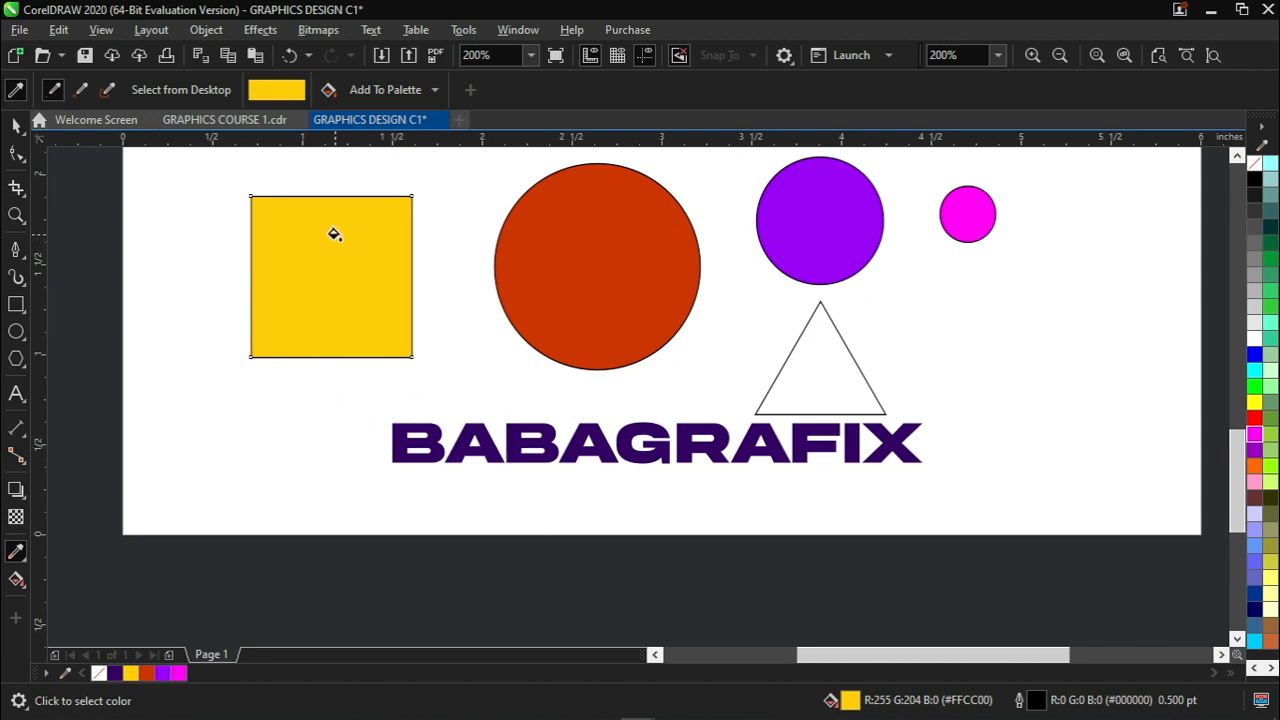
left_click(816, 369)
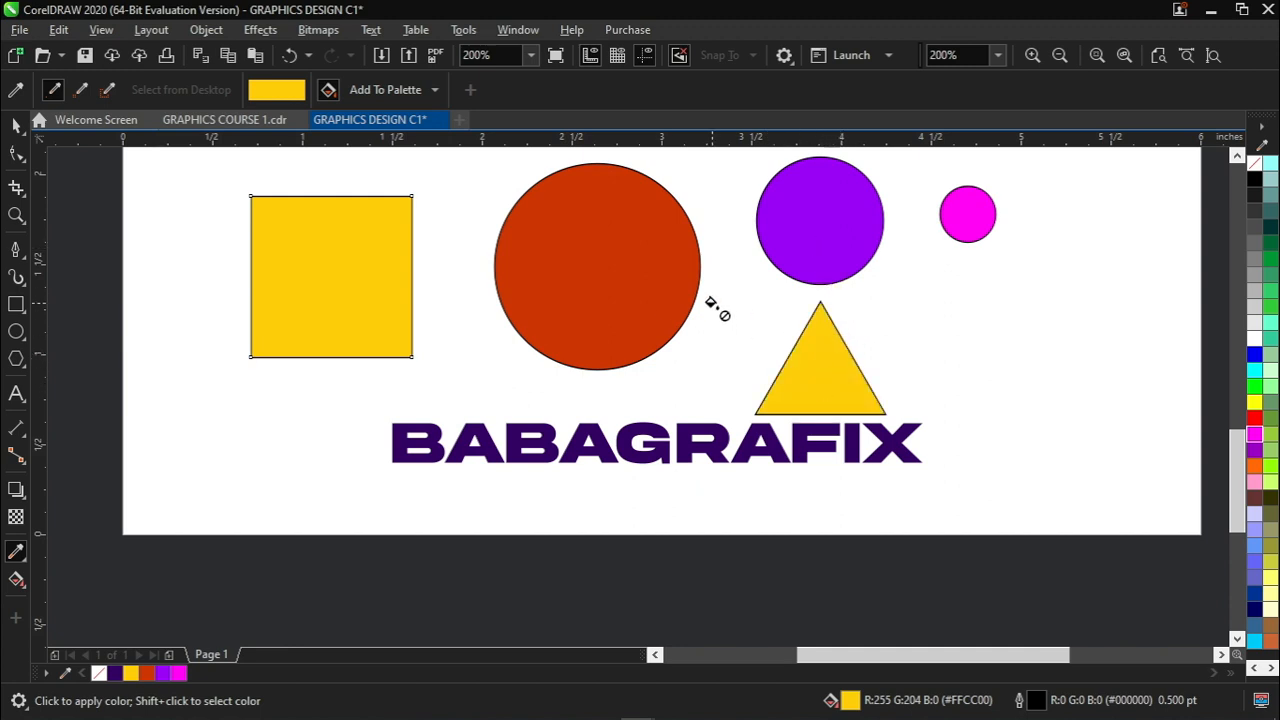
Apply the sampled yellow to the large, medium and small circles, and undo these three fills
left_click(583, 269)
left_click(820, 217)
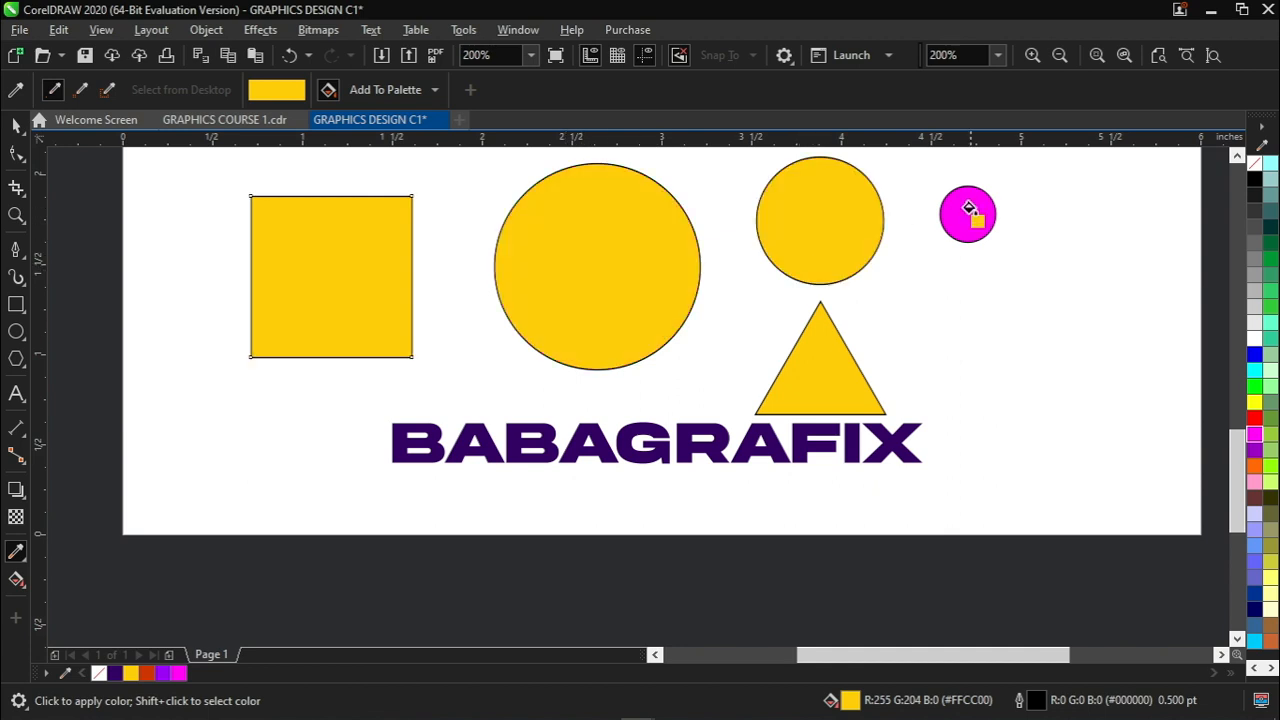
left_click(969, 210)
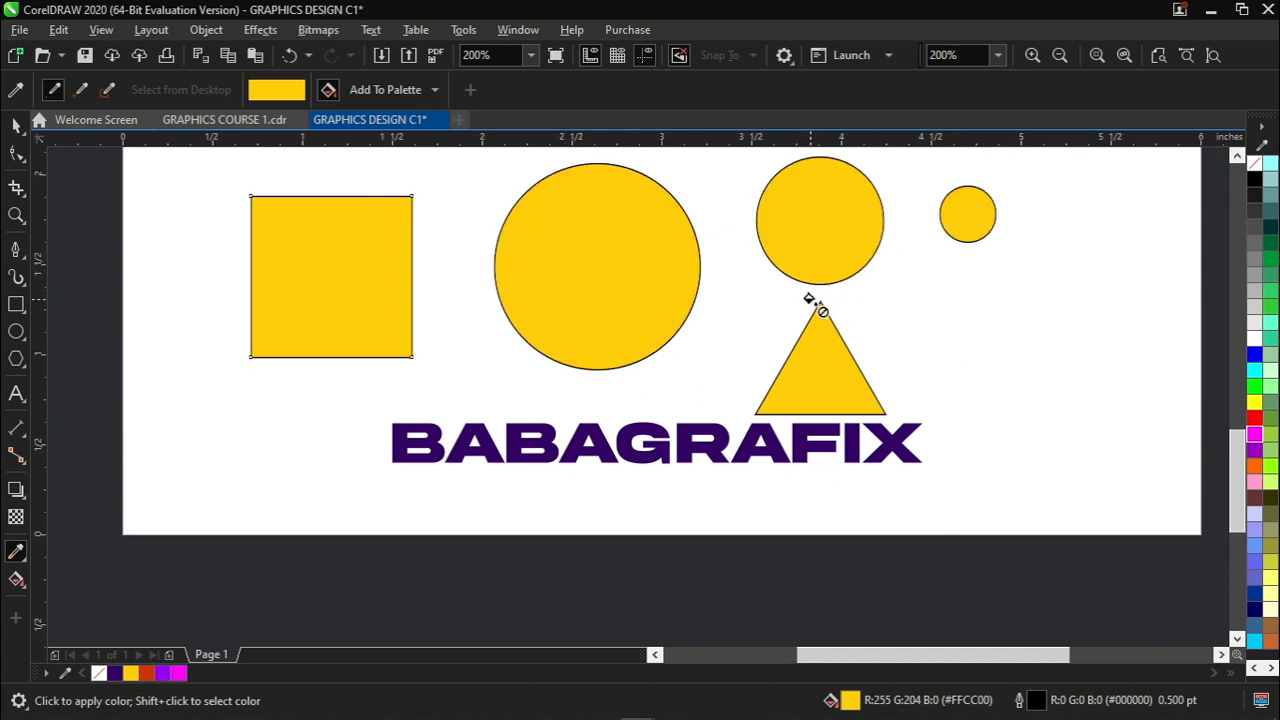
key("ctrl+z")
key("ctrl+z")
key("ctrl+z")
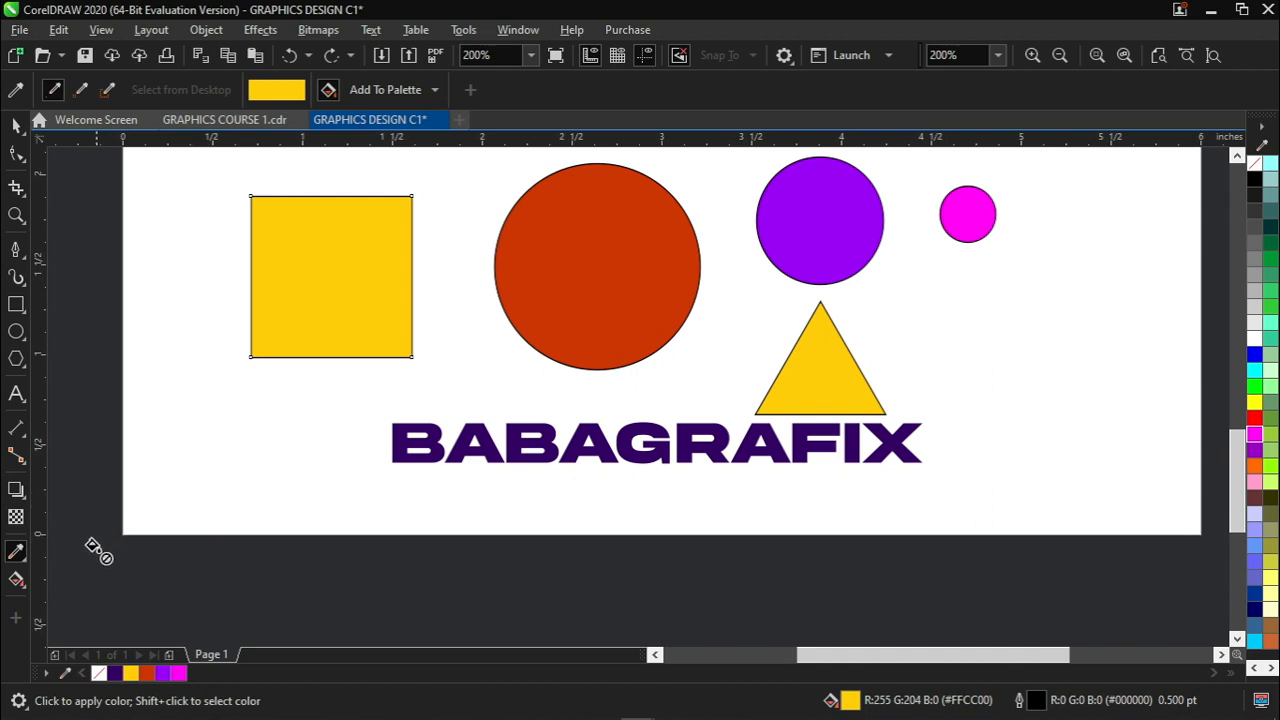
key("space")
Sample the medium circle's violet, apply it to the large circle and the triangle, and undo both fills
left_click(16, 552)
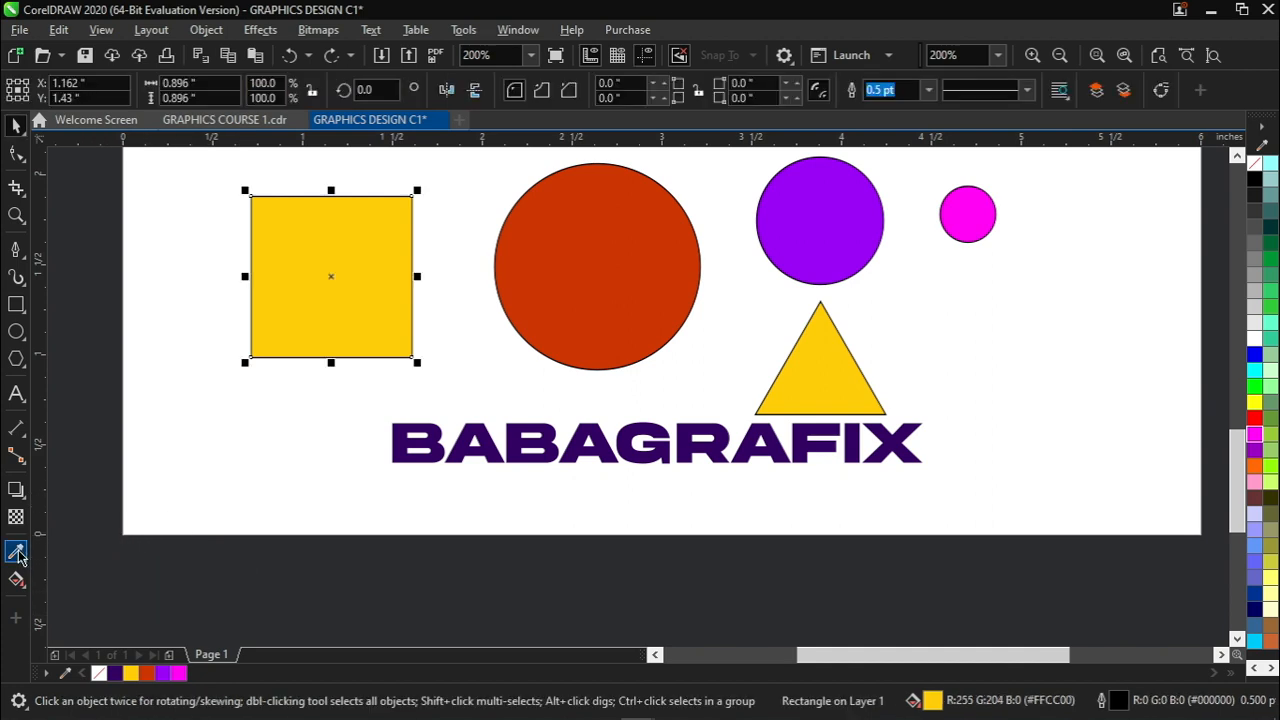
left_click(816, 210)
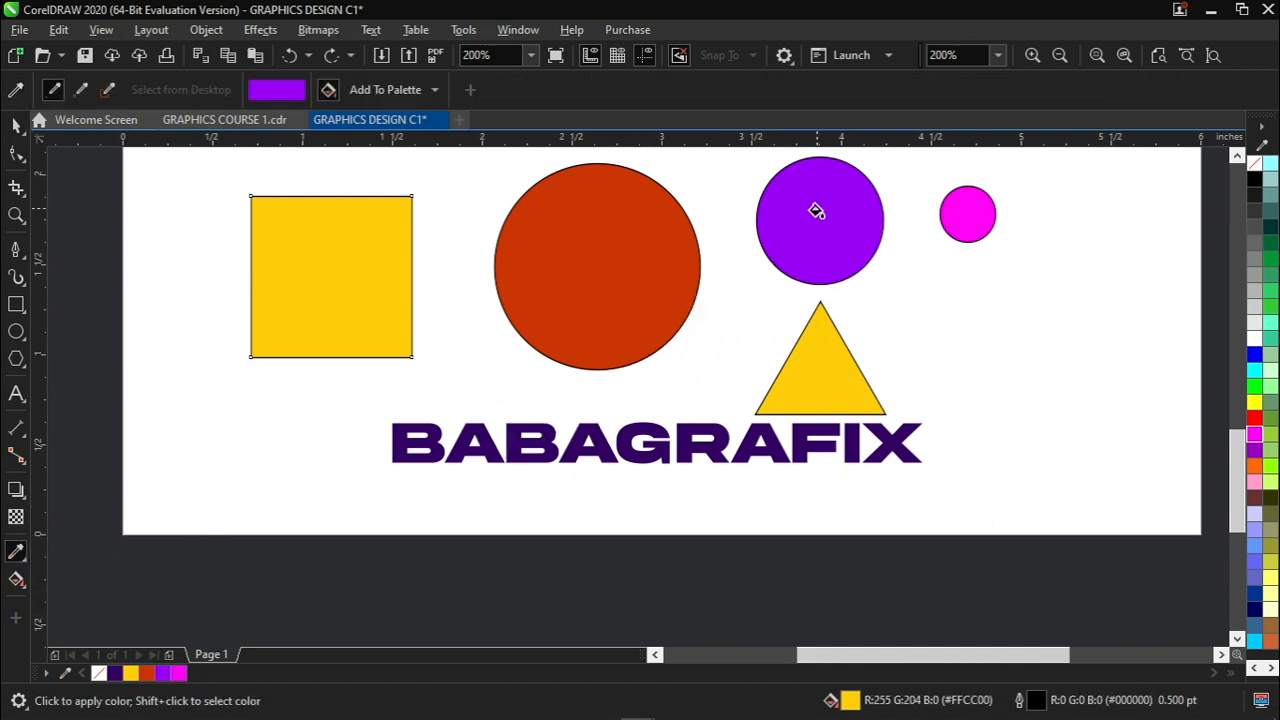
left_click(558, 248)
left_click(814, 392)
key("ctrl+z")
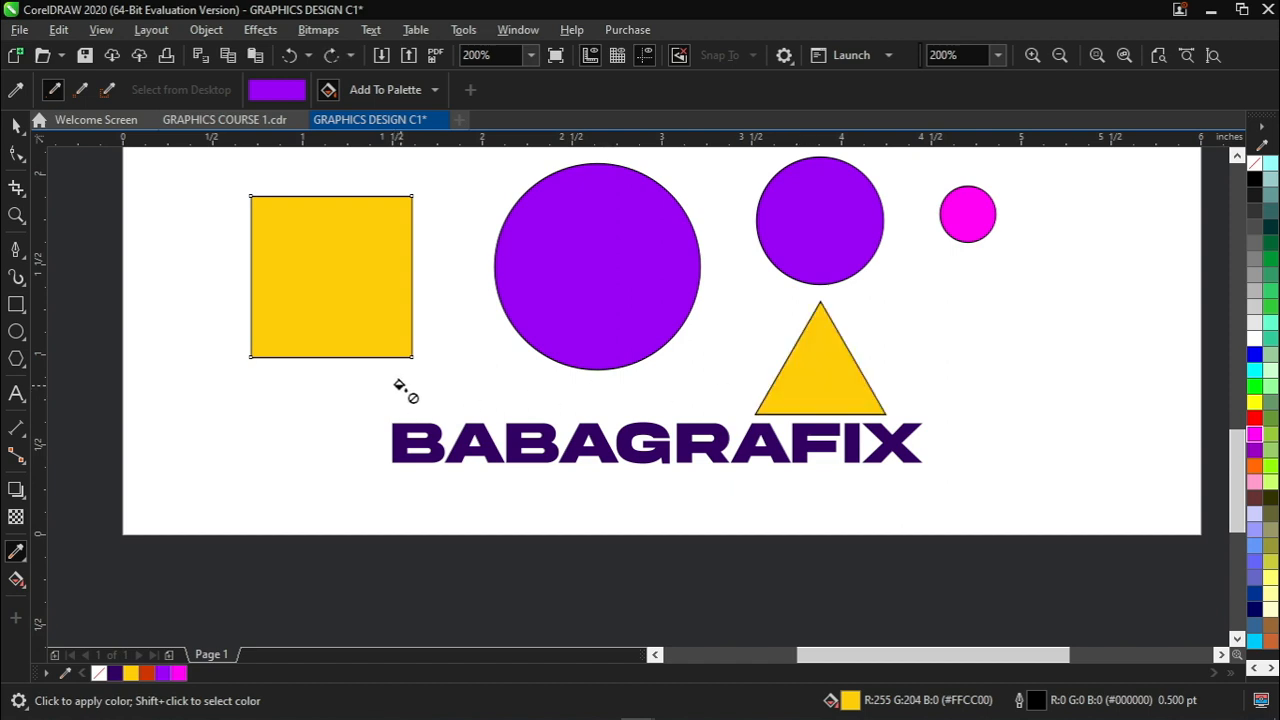
key("ctrl+z")
key("space")
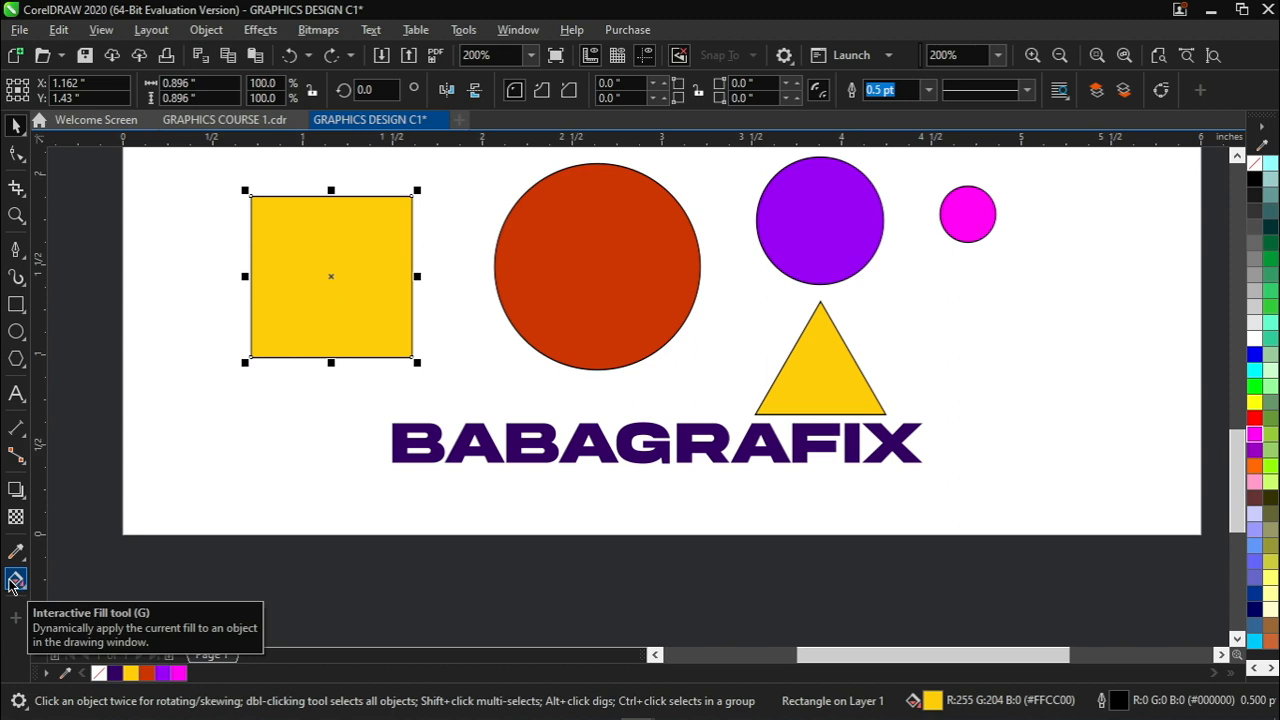
Apply a vertical yellow-to-white fountain fill to the square with the Interactive Fill tool, running from above its upper edge to below its lower edge
left_click(13, 582)
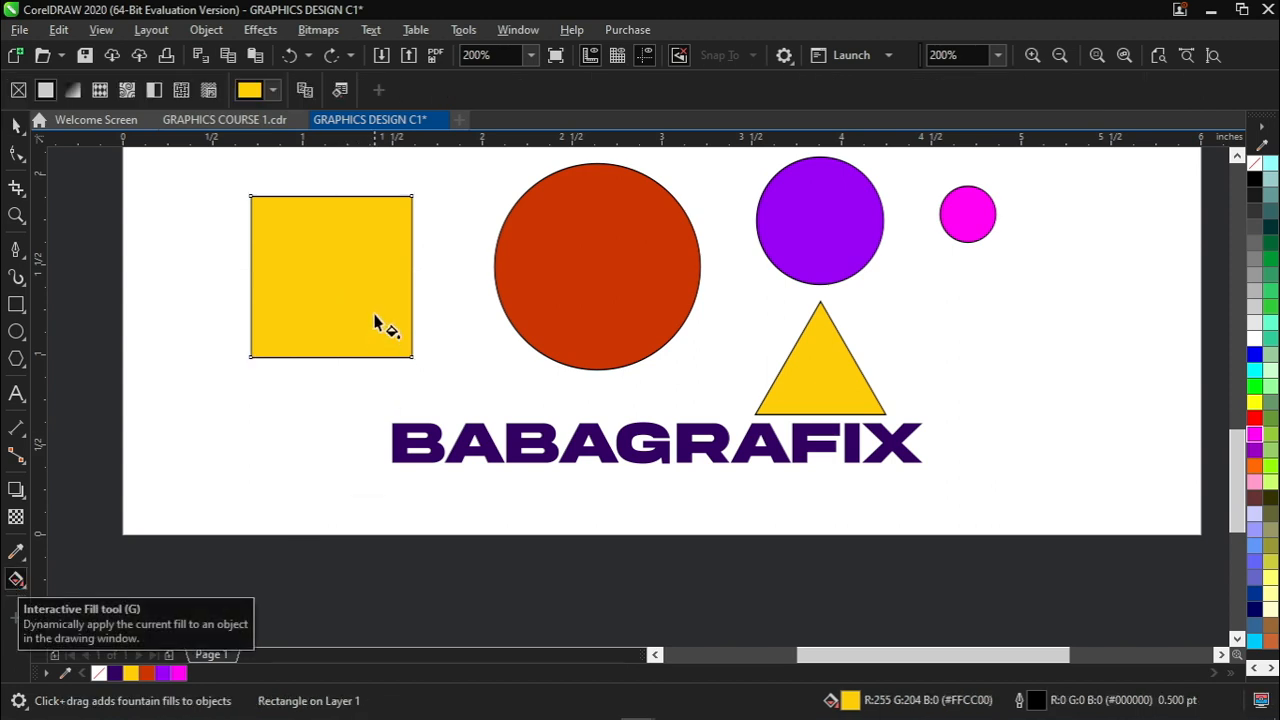
left_click_drag(319, 274, 306, 334)
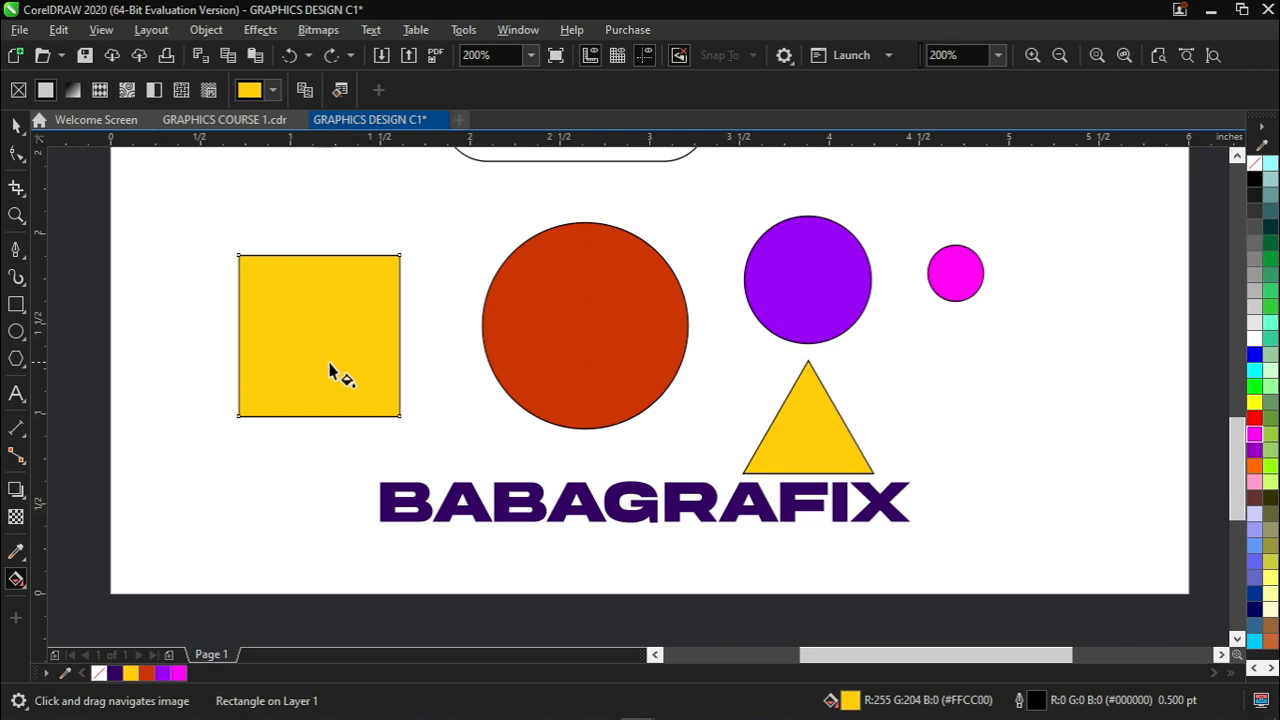
left_click_drag(392, 382, 376, 378)
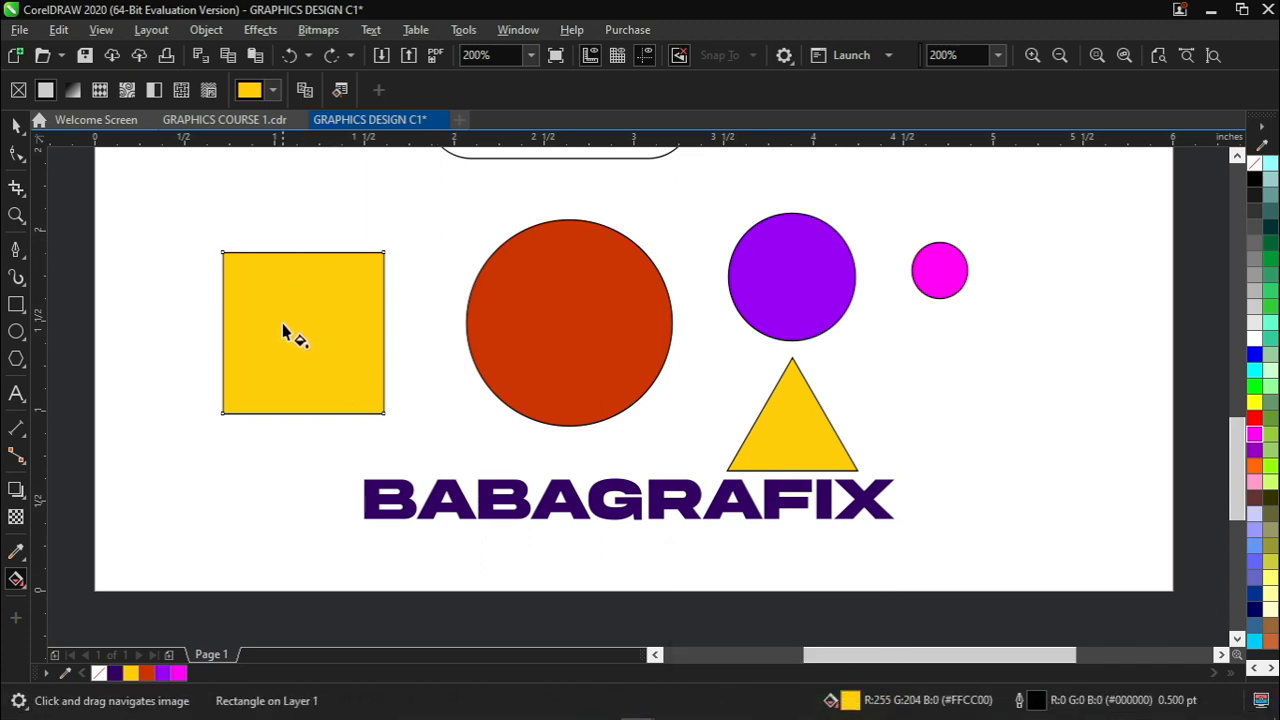
key("space")
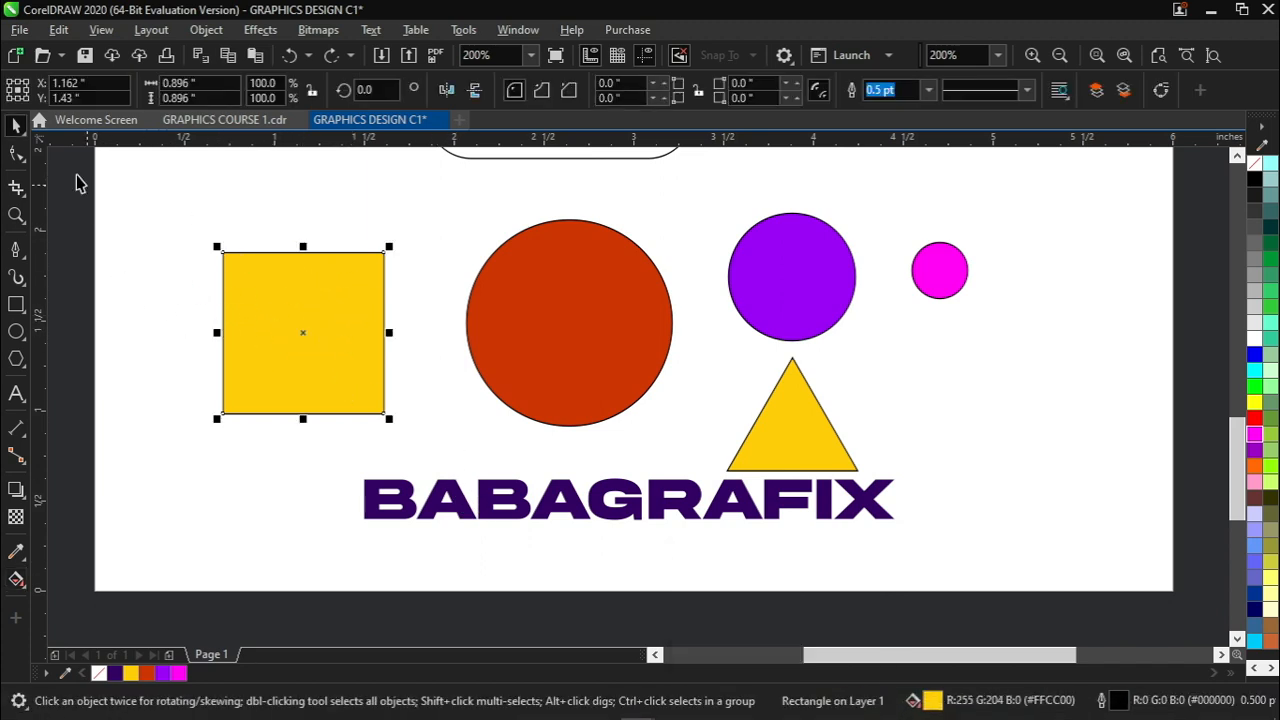
left_click(16, 579)
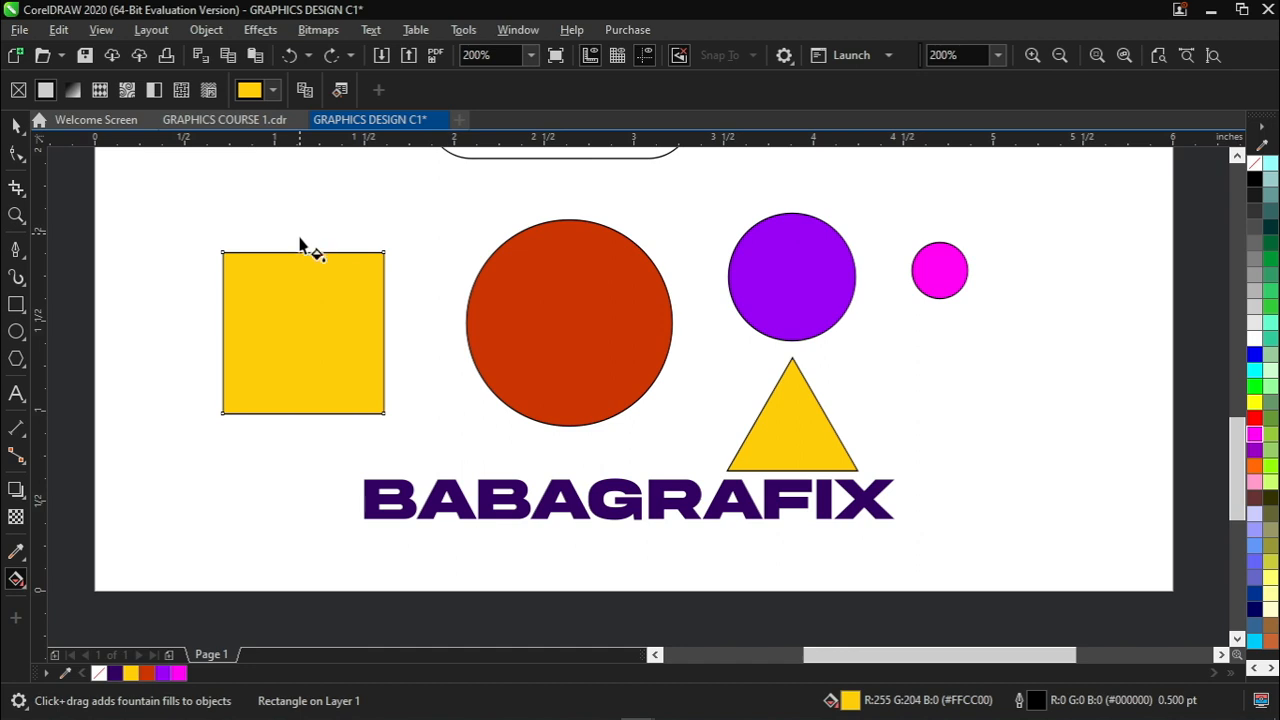
left_click_drag(299, 234, 297, 448)
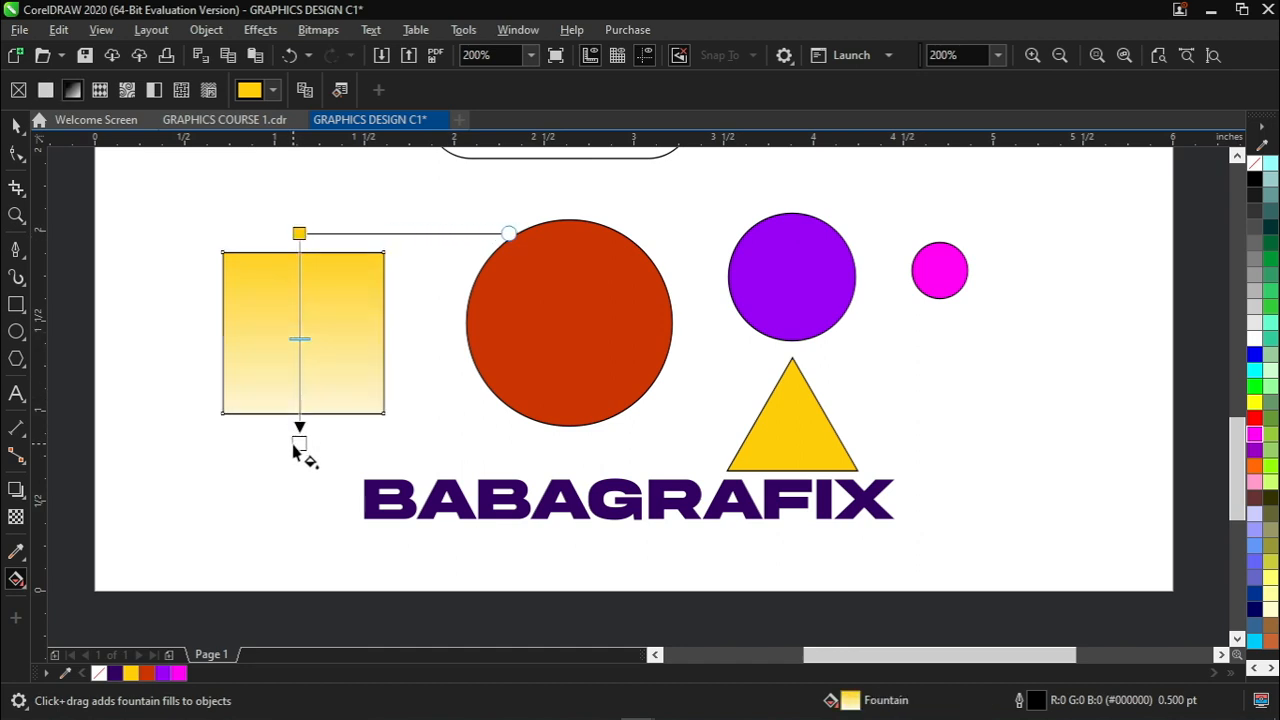
Set the square's fountain fill to run from magenta at the upper end to violet at the lower end, and deselect it
left_click(299, 233)
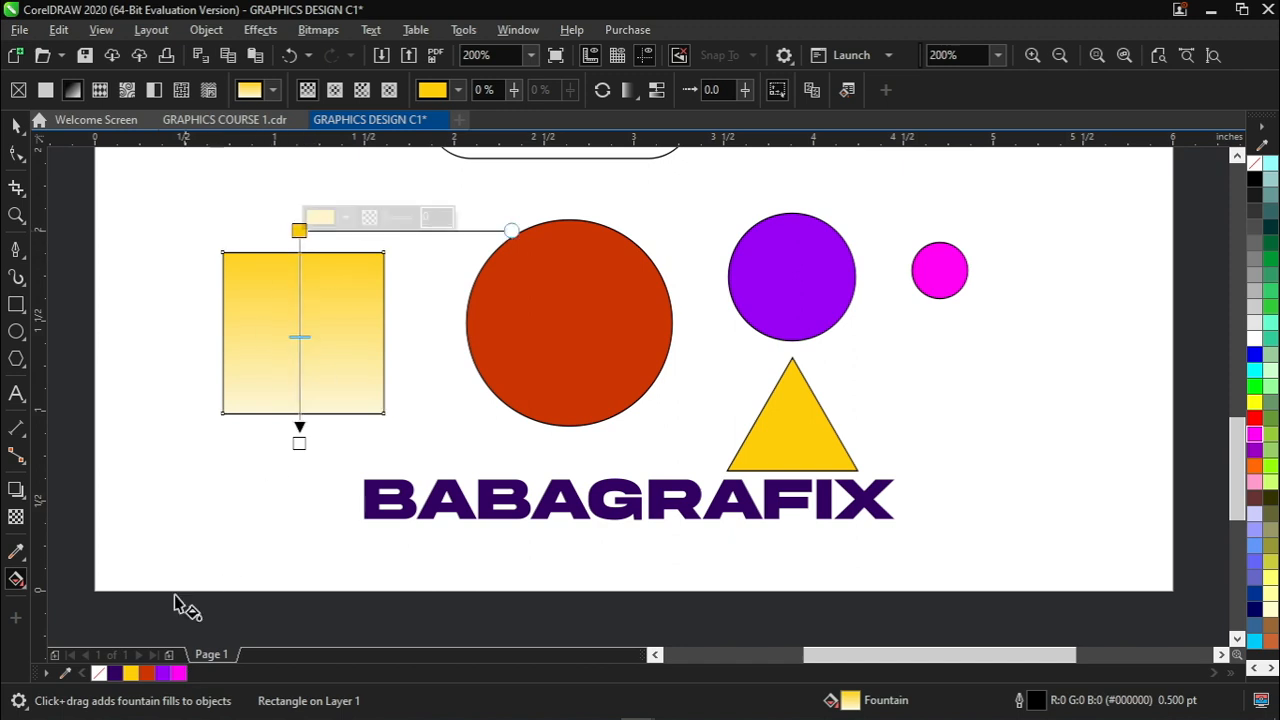
left_click(175, 673)
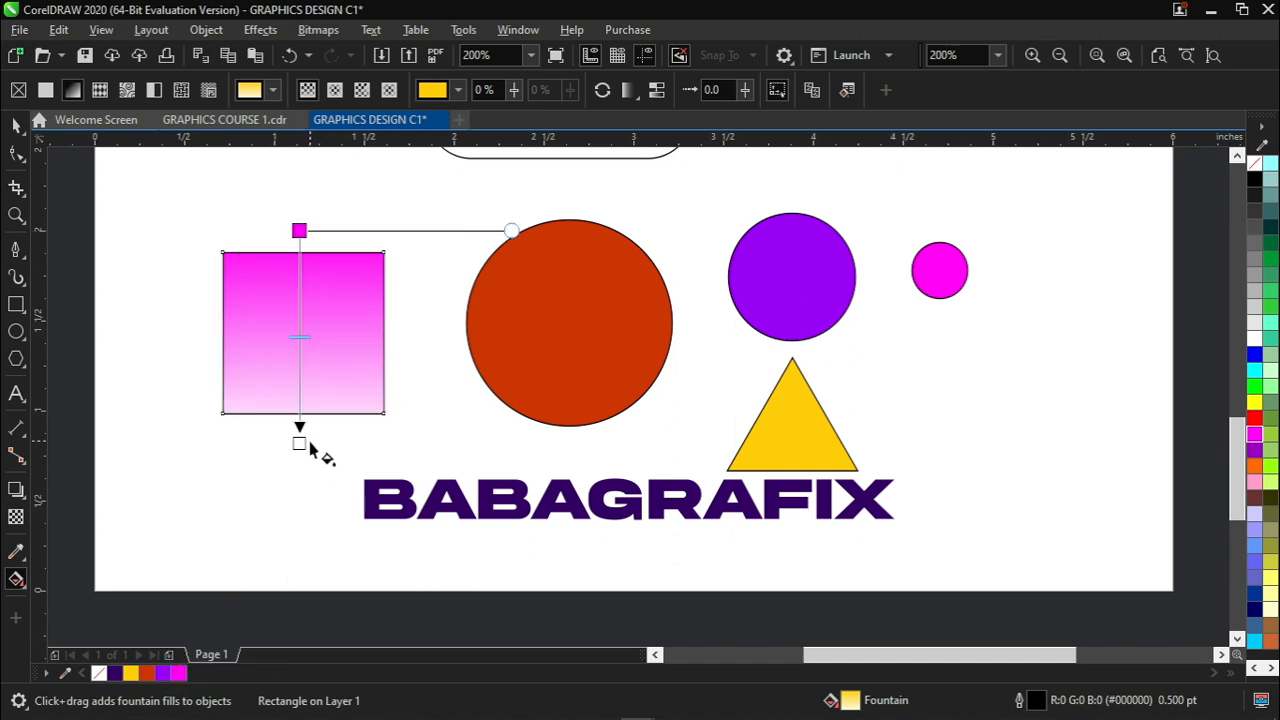
left_click(165, 673)
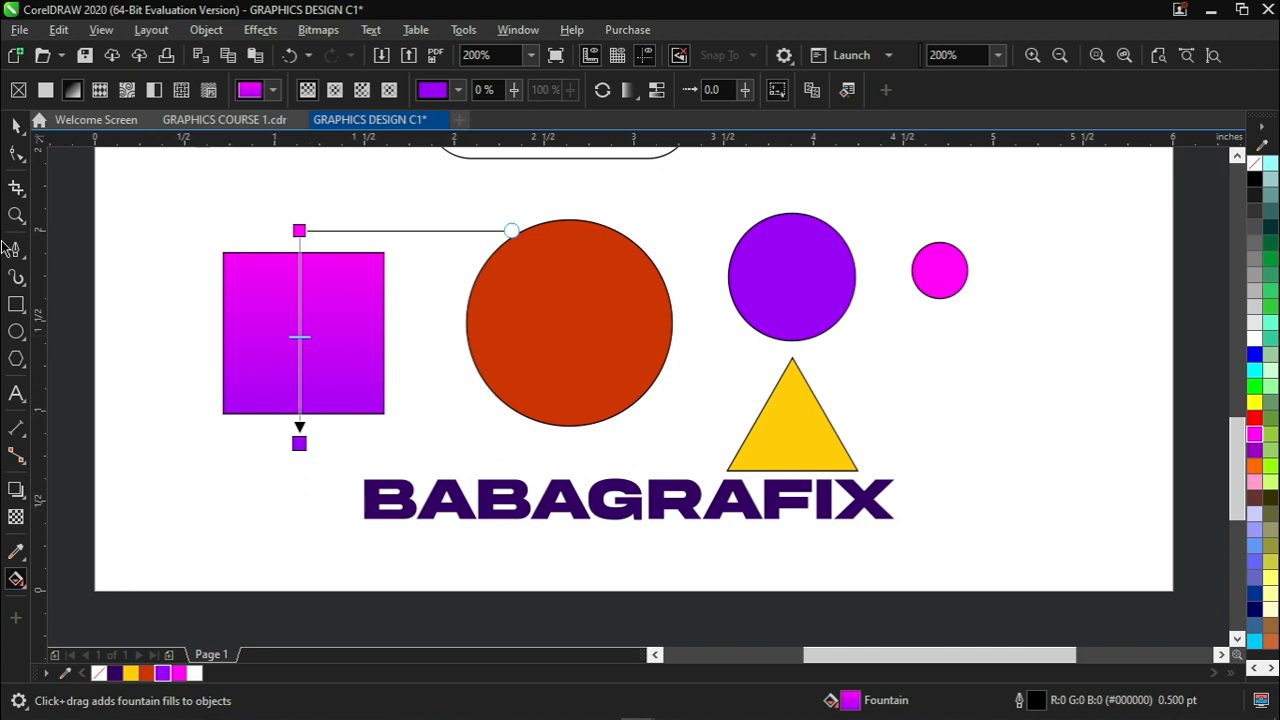
left_click(16, 125)
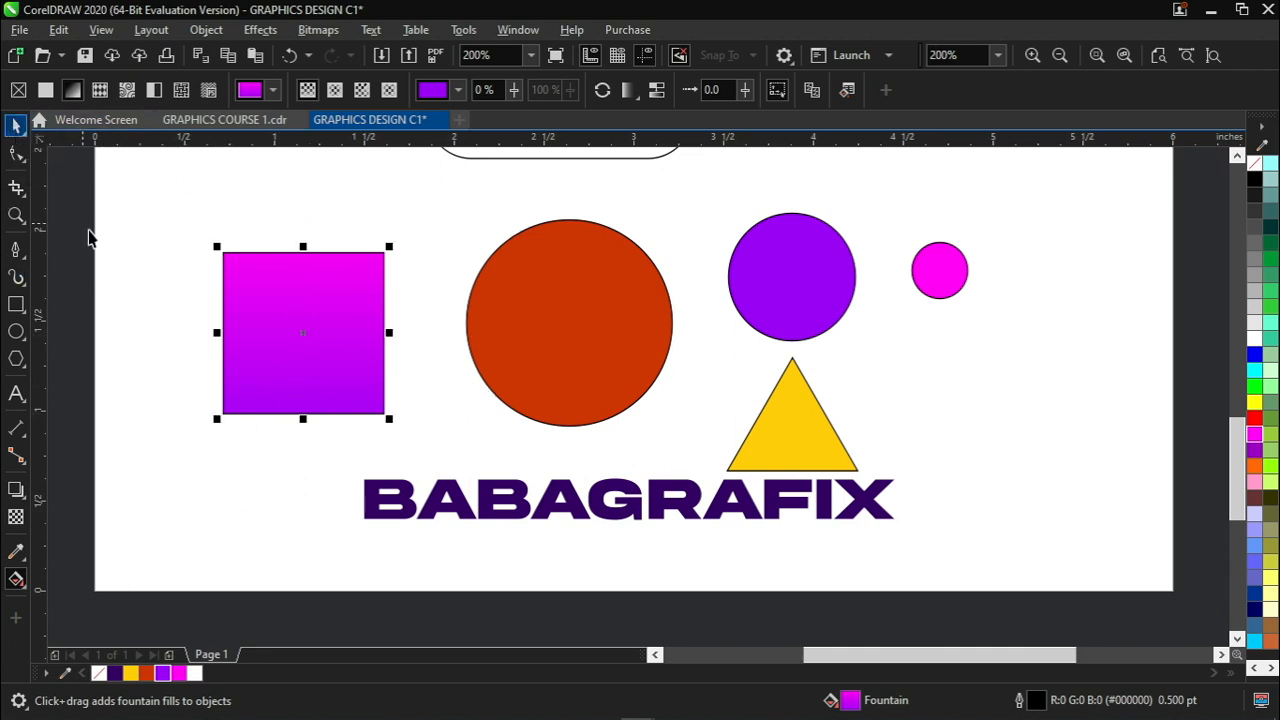
left_click(89, 231)
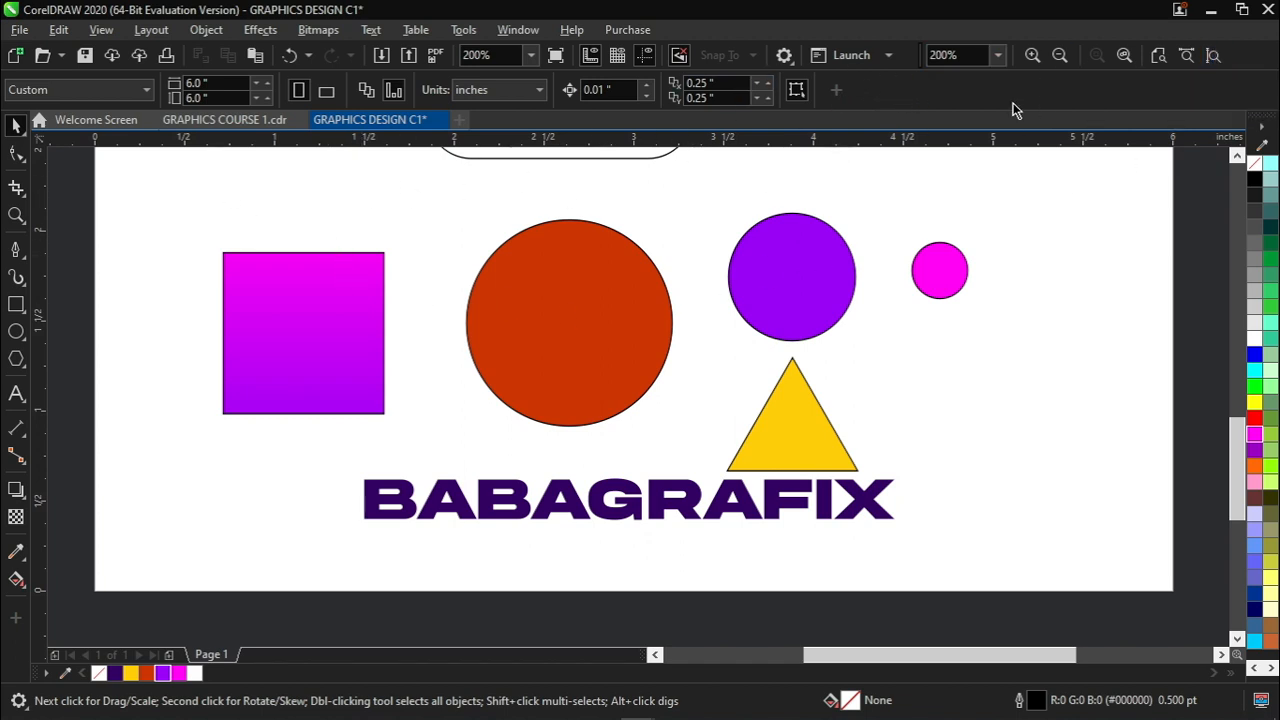
Move all the shapes and the BABAGRAFIX text together up and right to about X 3.2, Y 2.67 inches, and deselect them
left_click(1213, 55)
left_click_drag(180, 263, 887, 633)
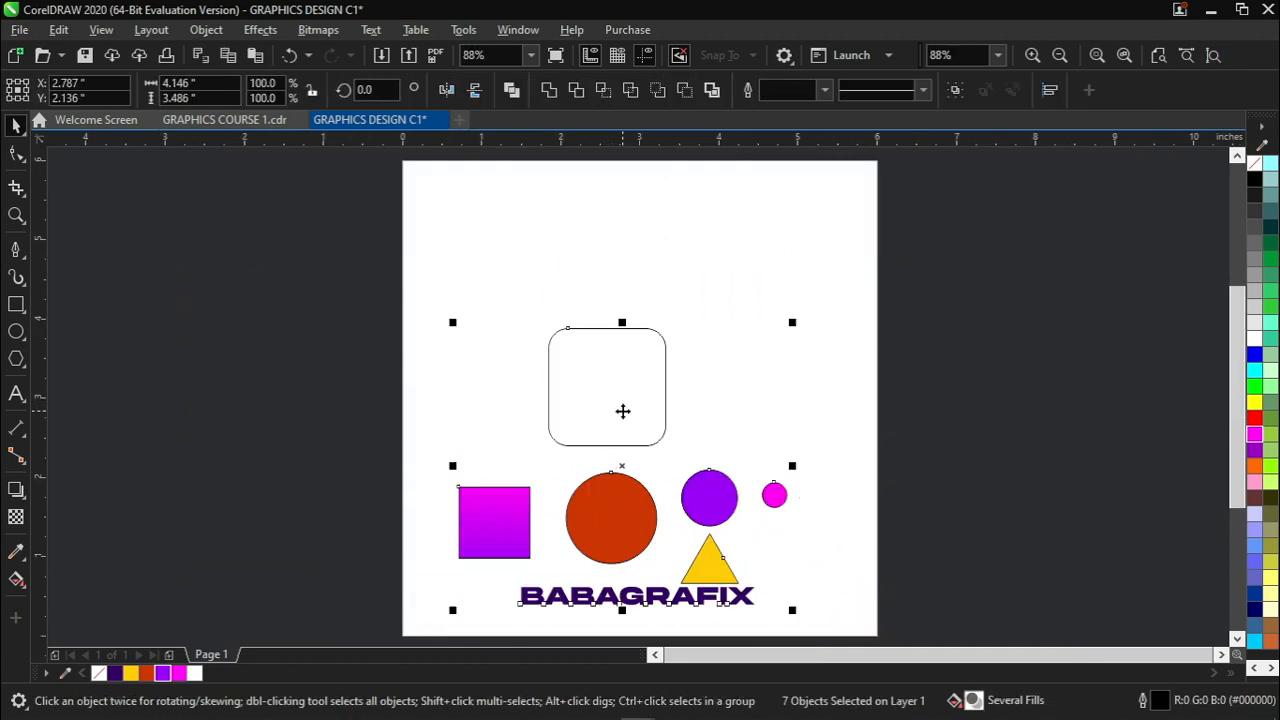
mouse_move(654, 390)
left_mouse_down()
mouse_move(670, 388)
mouse_move(656, 365)
left_mouse_up()
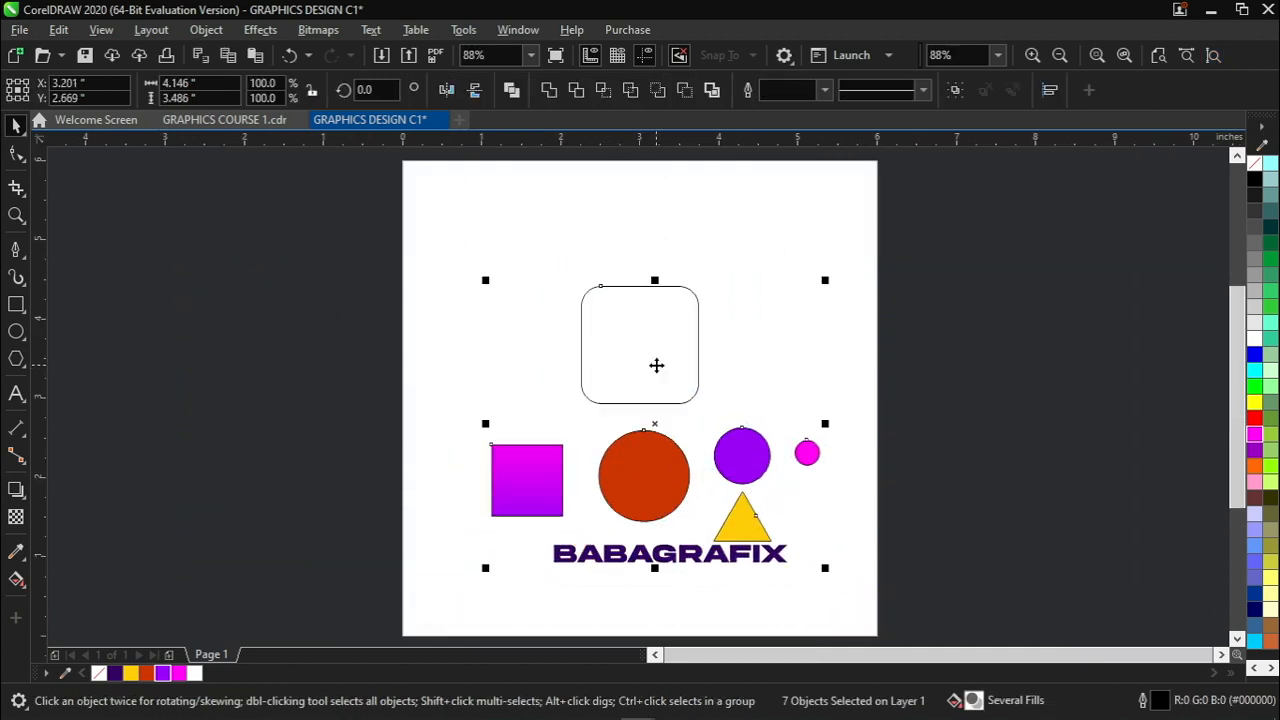
left_click(190, 236)
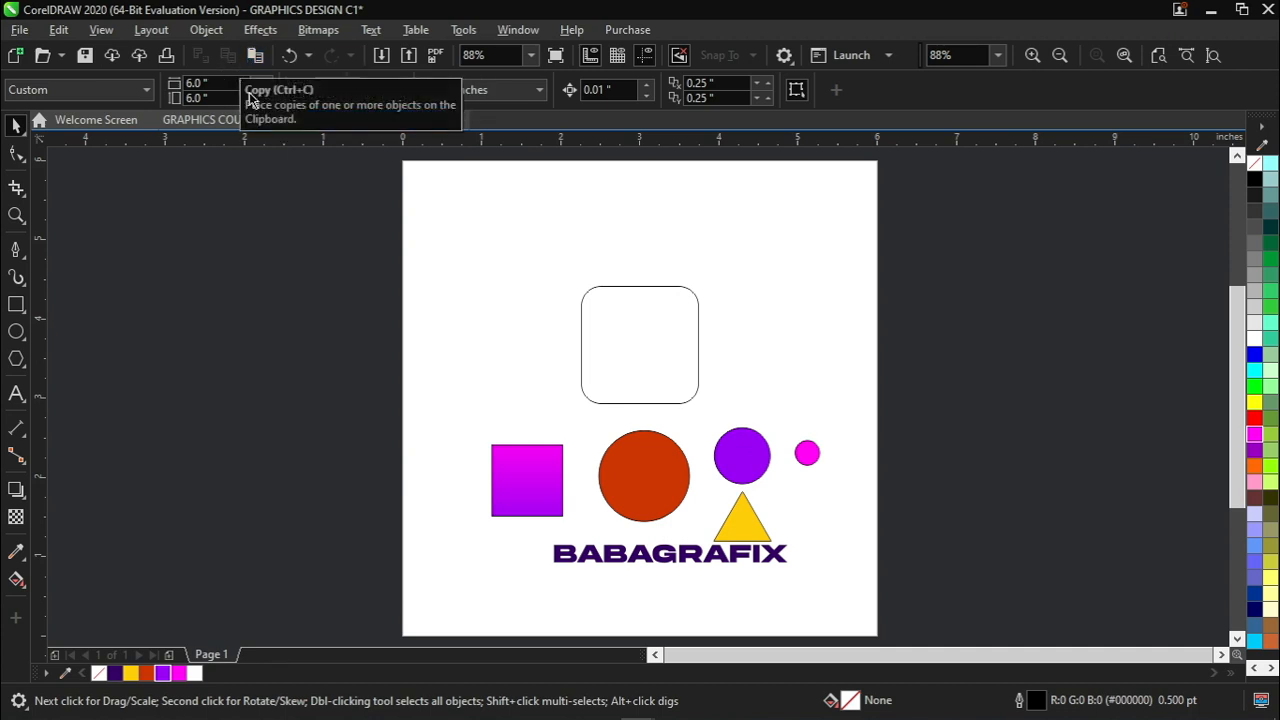
Cut the magenta-violet gradient square to the clipboard and paste it back onto the page
left_click(531, 489)
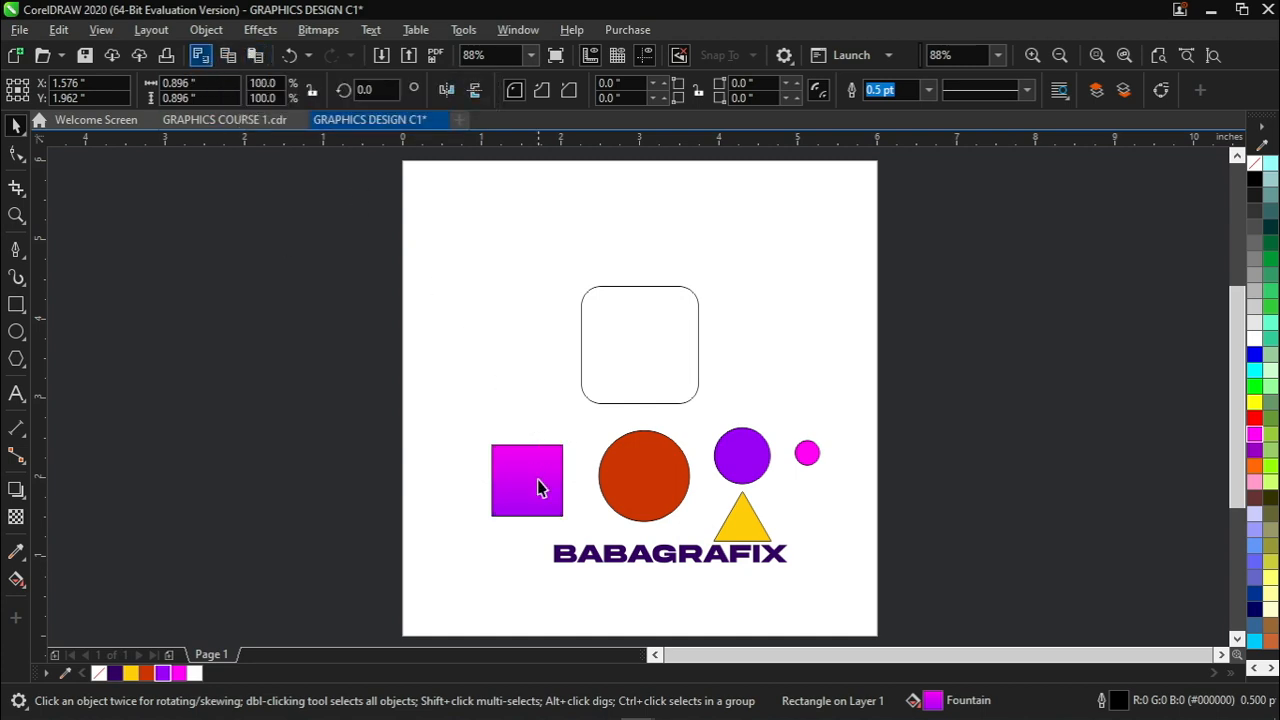
key("ctrl+x")
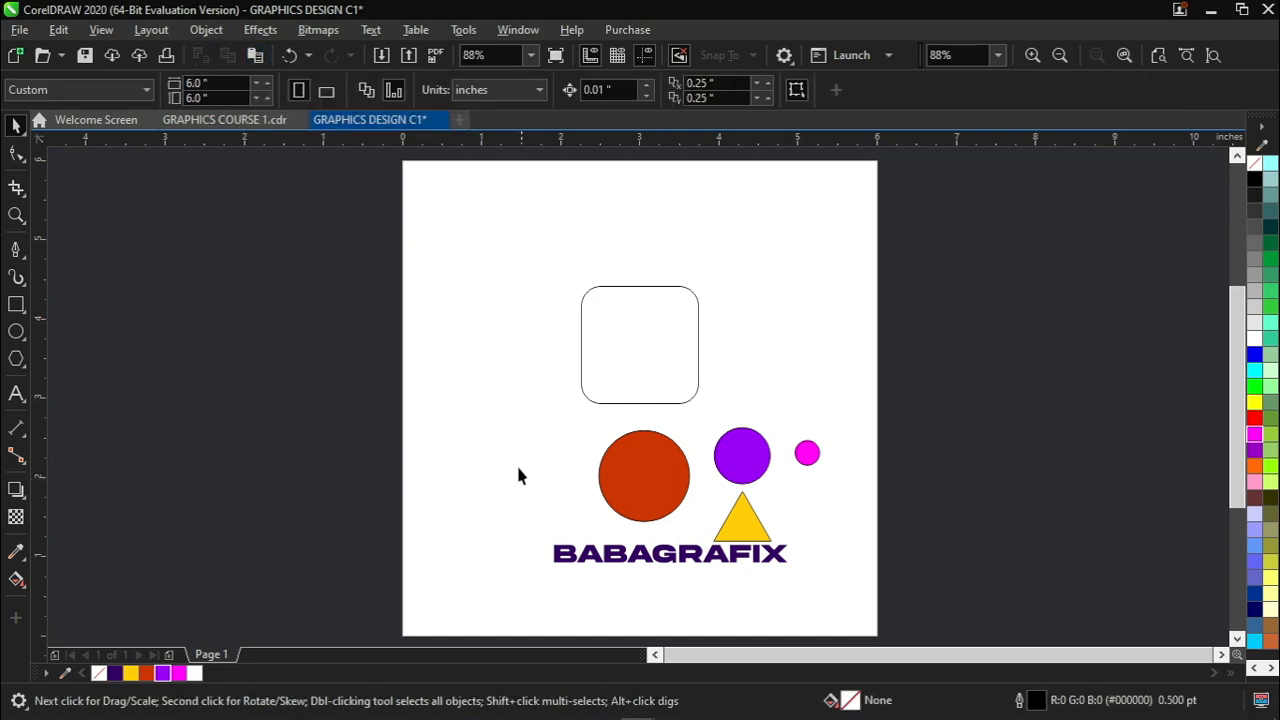
left_click(255, 56)
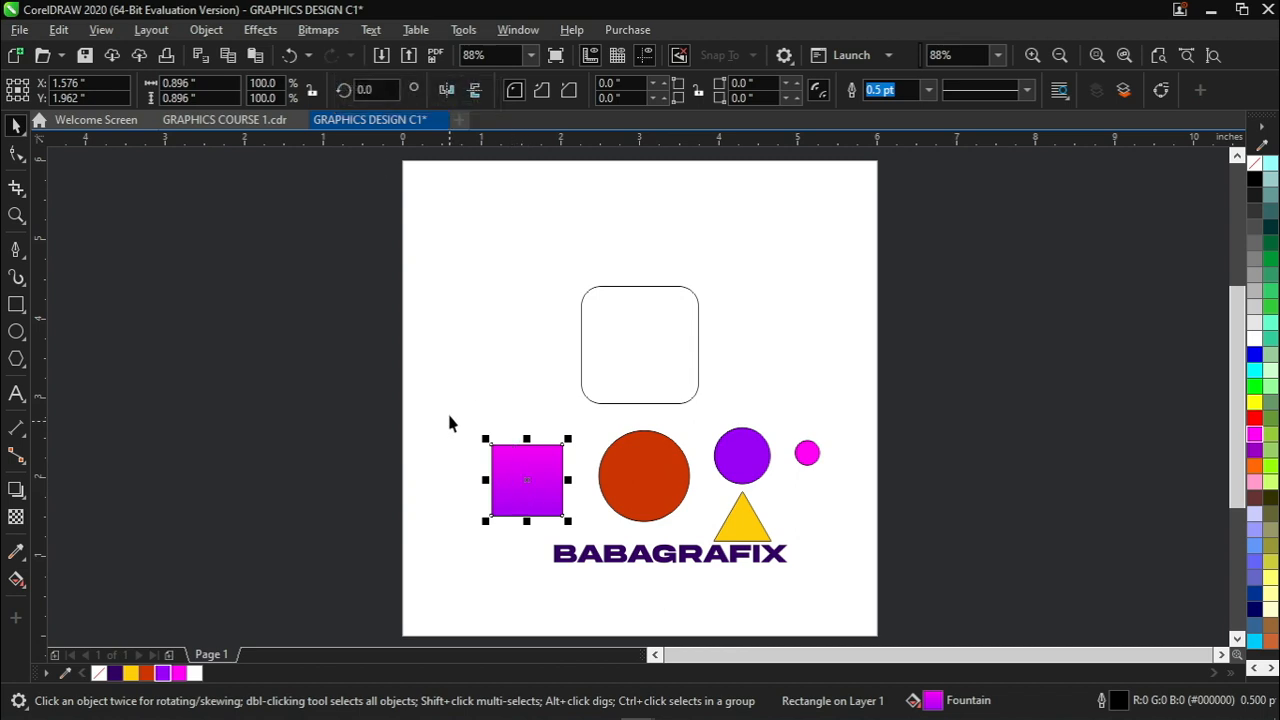
Undo the pasting of the gradient square, redo it, and deselect the square
key("Delete")
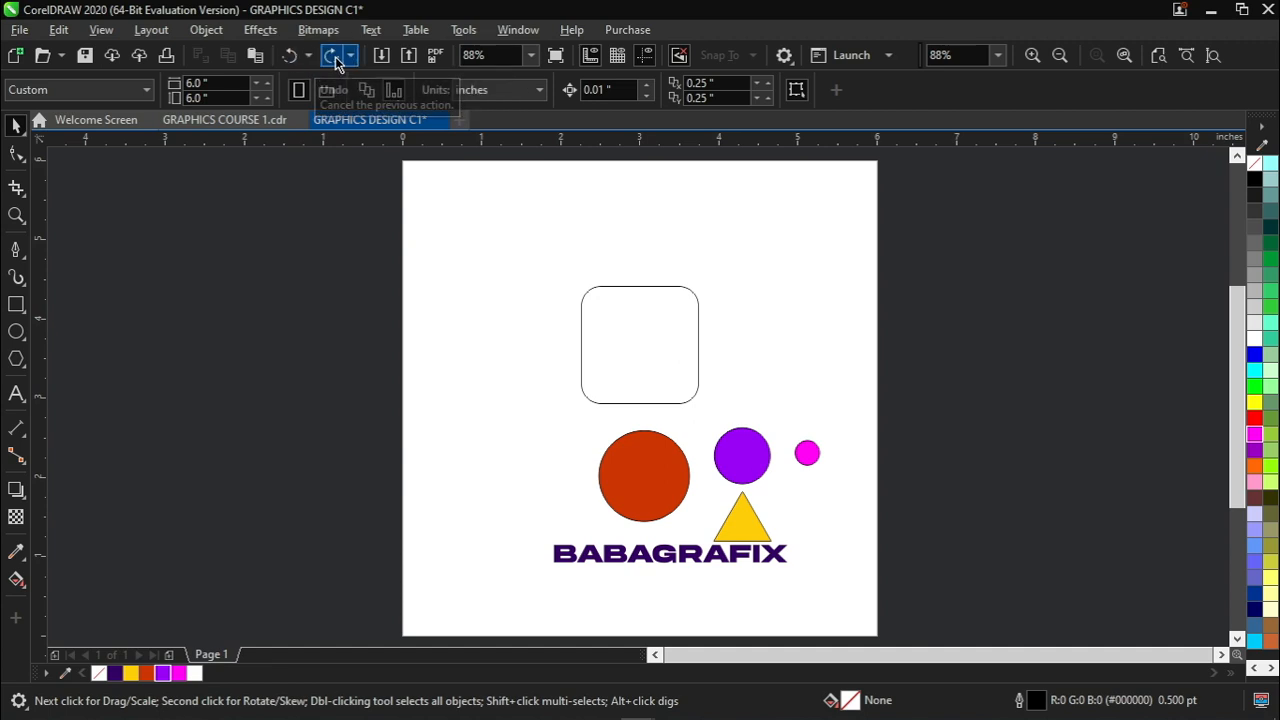
left_click(332, 60)
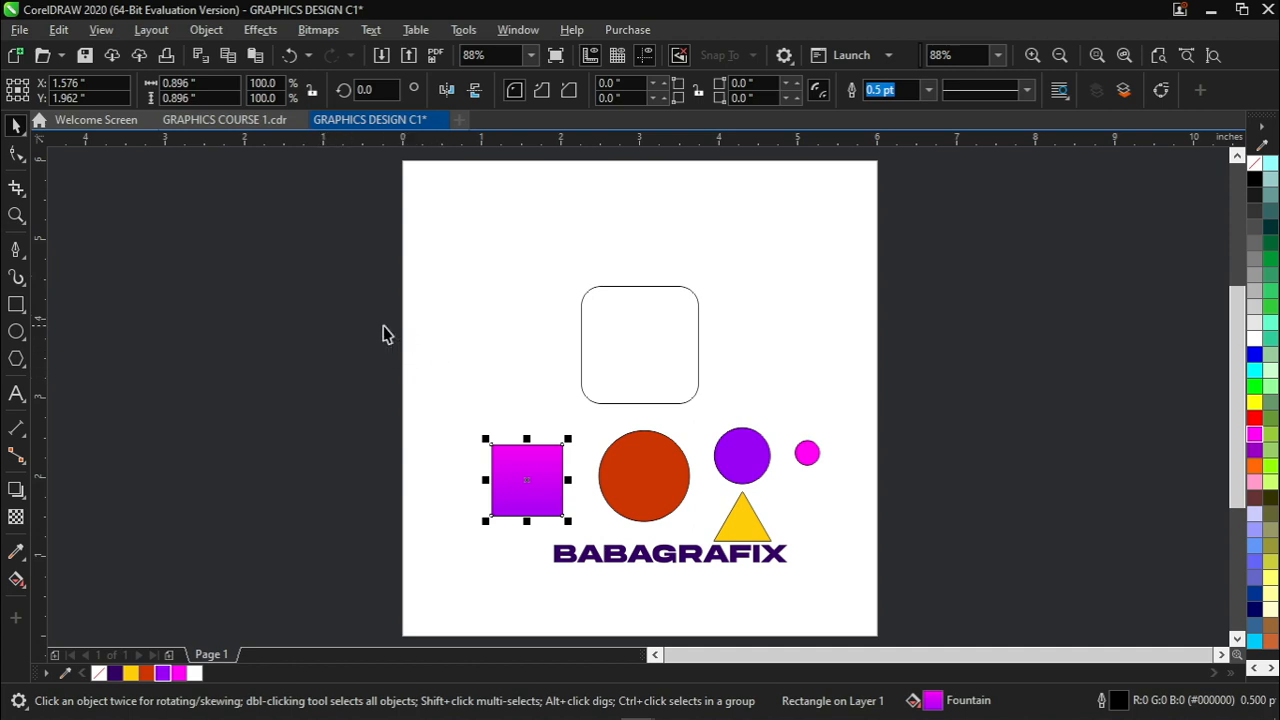
left_click(265, 358)
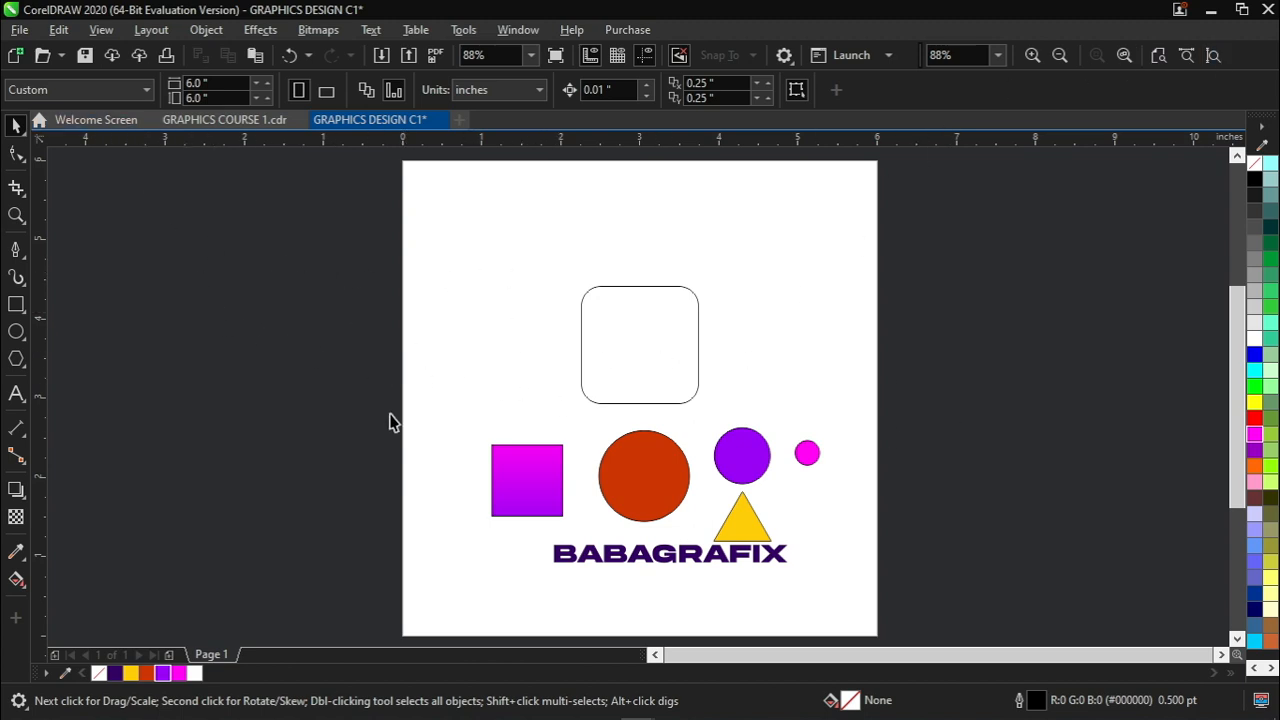
Select all the shapes and the BABAGRAFIX text on the page together
left_click_drag(209, 194, 948, 600)
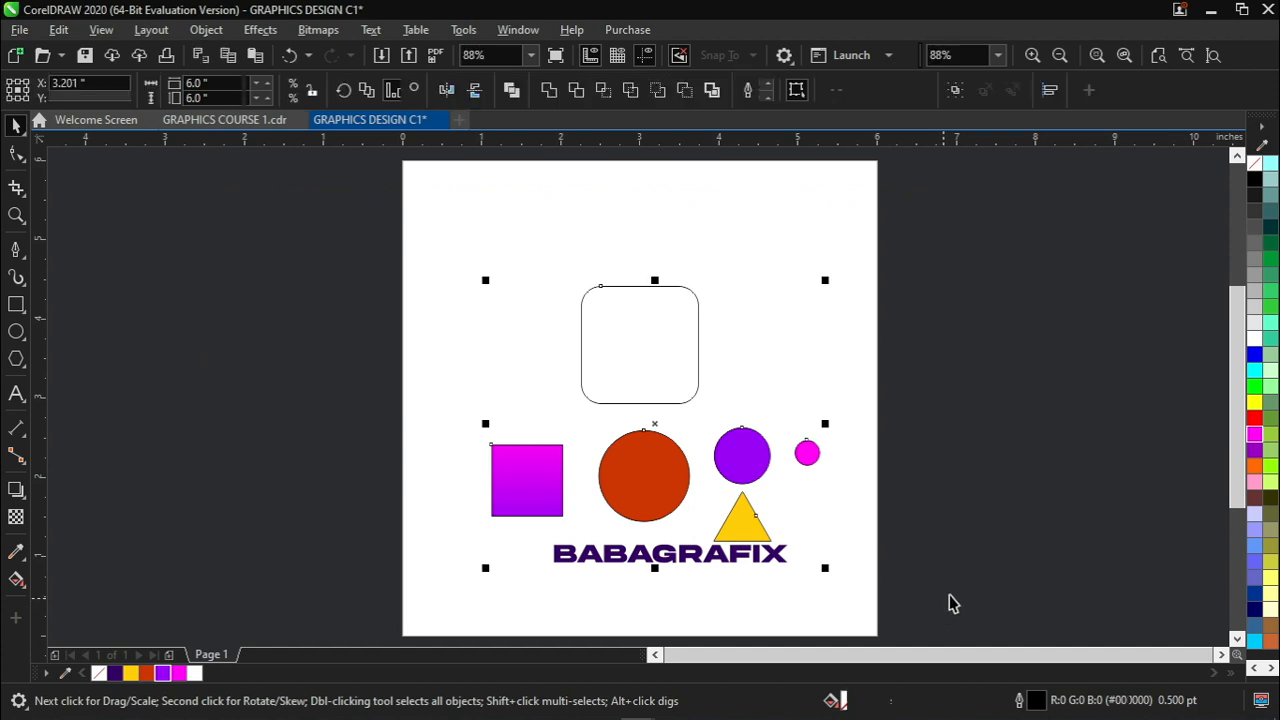